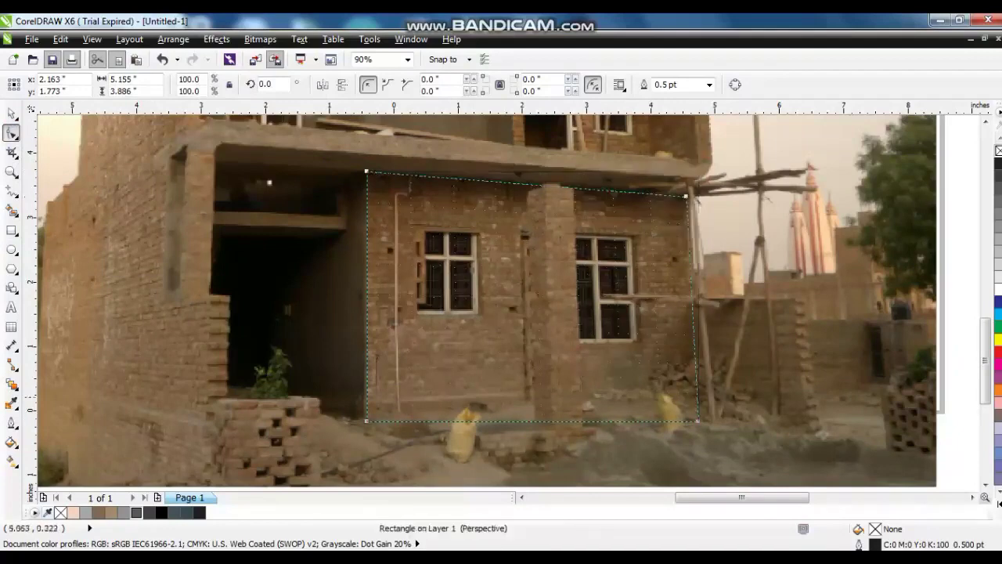
# Adjust the lower-right perspective corner of the ground-floor wall rectangle to follow the wall's base
pyautogui.moveTo(697, 420)
pyautogui.mouseDown()
pyautogui.moveTo(691, 399)
pyautogui.moveTo(695, 407)
pyautogui.mouseUp()
pyautogui.press('space')
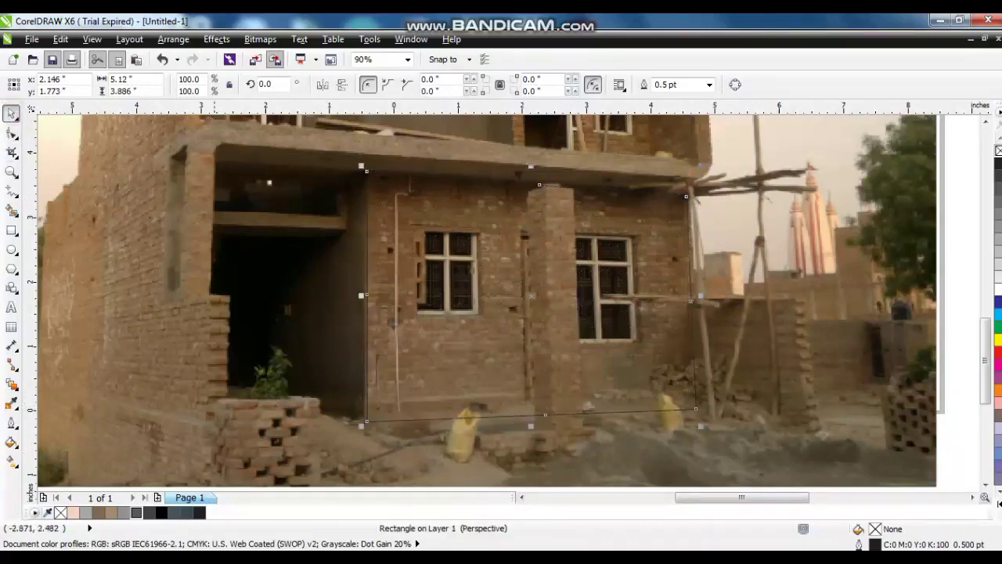
# Draw a rectangle about 3.5 by 5.02 in around the dark double-window picture, matching its frame
pyautogui.scroll(-2, 235, 246)
pyautogui.scroll(-2, 419, 169)
pyautogui.scroll(3, 419, 169)
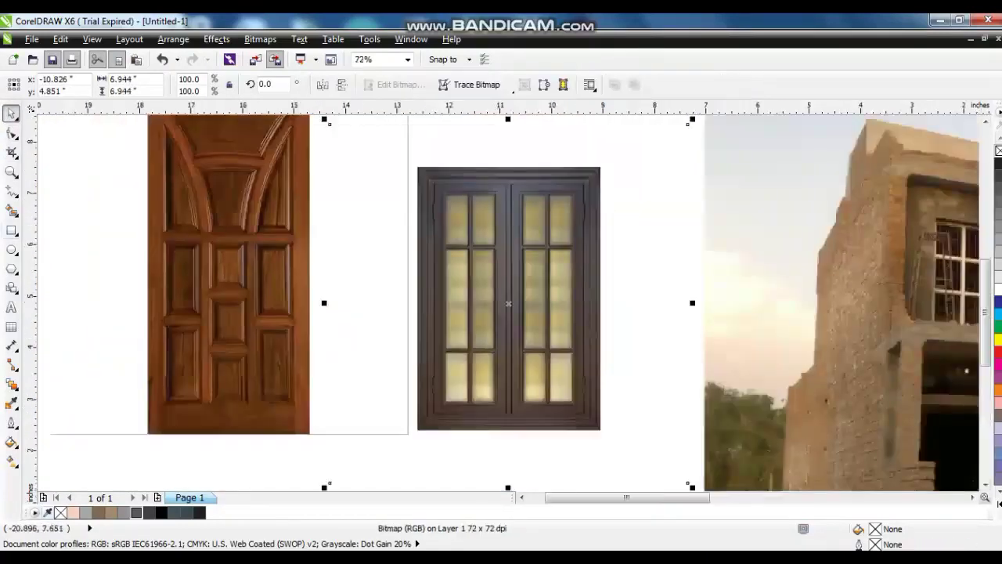
pyautogui.press('F6')
pyautogui.moveTo(419, 169); pyautogui.dragTo(600, 429)
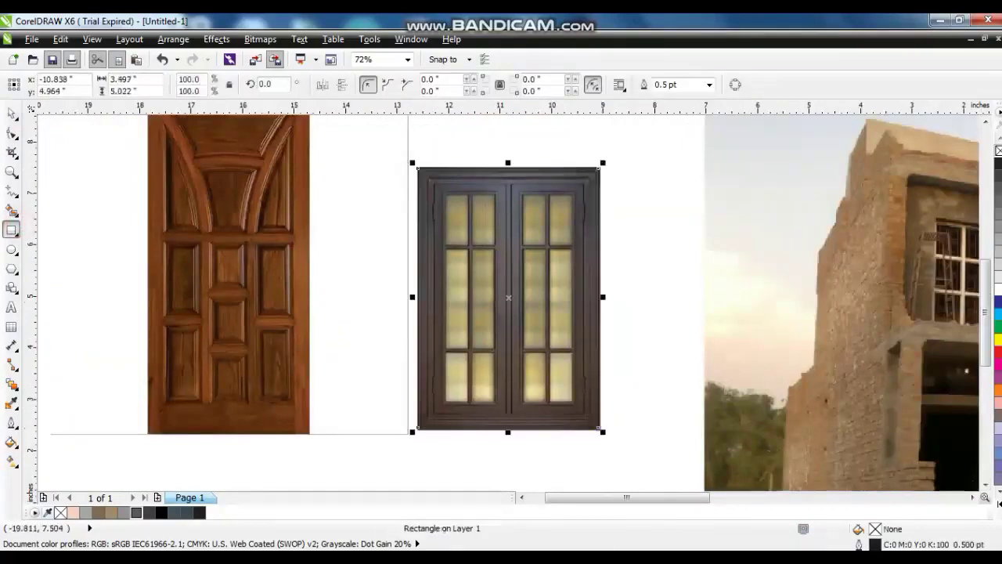
# PowerClip the double-window bitmap inside the rectangle drawn around its frame
pyautogui.press('space')
pyautogui.rightClick(611, 168)
pyautogui.click(671, 22)
pyautogui.click(593, 167)
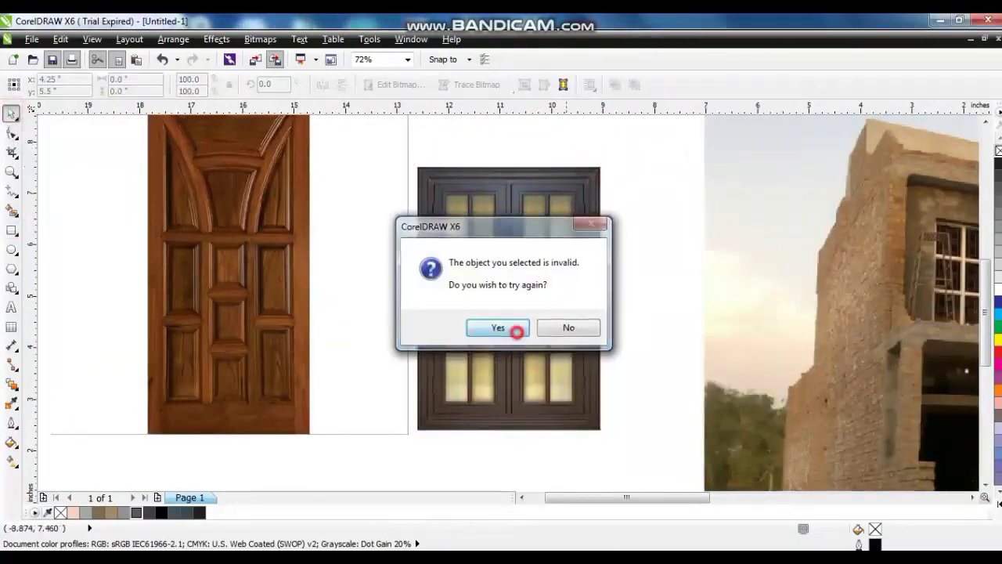
pyautogui.click(514, 331)
pyautogui.click(602, 166)
# Place the clipped window over the left ground-floor window of the unfinished house, scaled down to 28.9%
pyautogui.scroll(-1, 601, 166)
pyautogui.moveTo(94, 290); pyautogui.dragTo(529, 353)
pyautogui.moveTo(498, 383); pyautogui.dragTo(497, 389)
pyautogui.moveTo(489, 421); pyautogui.dragTo(517, 369)
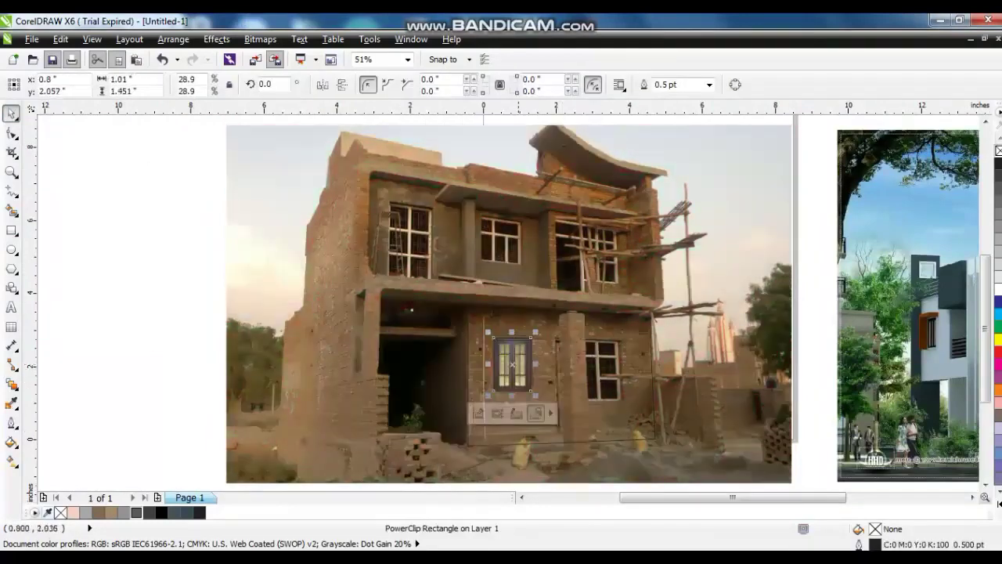
pyautogui.scroll(3, 514, 371)
pyautogui.moveTo(584, 332); pyautogui.dragTo(581, 327)
pyautogui.hotkey('ctrl', 'z')
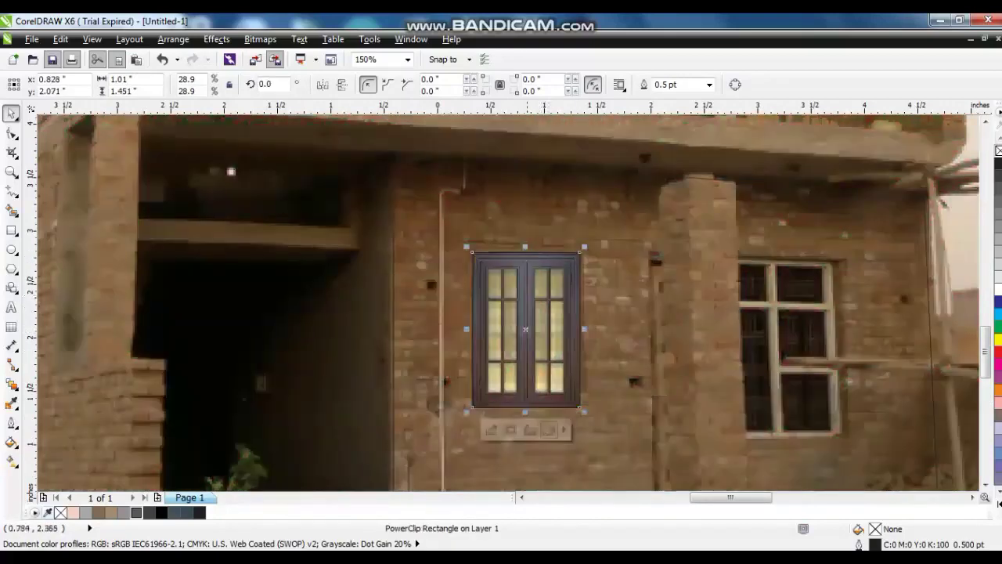
# Duplicate the window over the right ground-floor opening and stretch the copy to about 1.08 by 1.71 in
pyautogui.moveTo(525, 329); pyautogui.dragTo(781, 328)
pyautogui.moveTo(781, 411); pyautogui.dragTo(781, 439)
pyautogui.moveTo(840, 343); pyautogui.dragTo(848, 343)
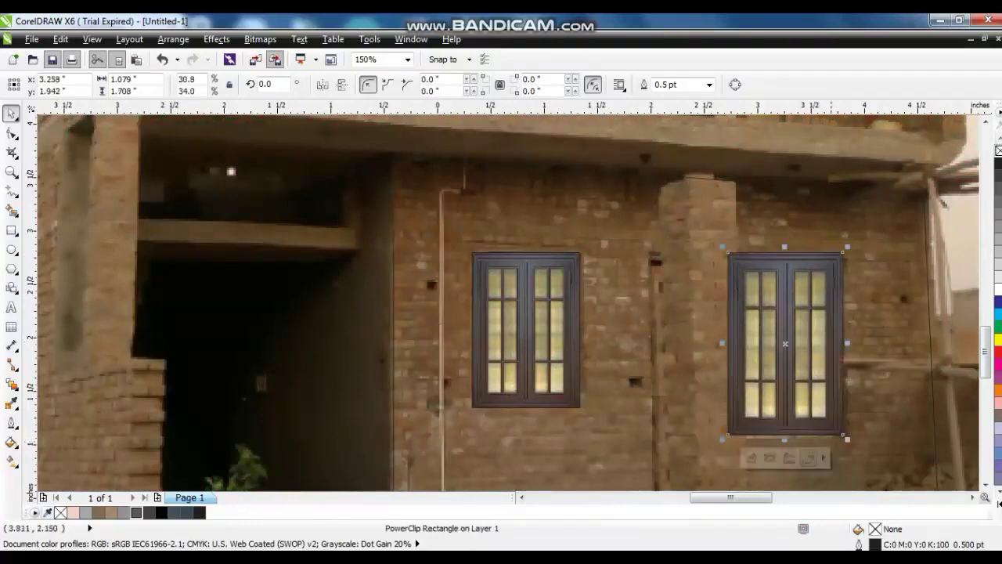
# Fill the ground-floor wall rectangle with 80% Black and remove its outline
pyautogui.press('Tab')
pyautogui.click(136, 512)
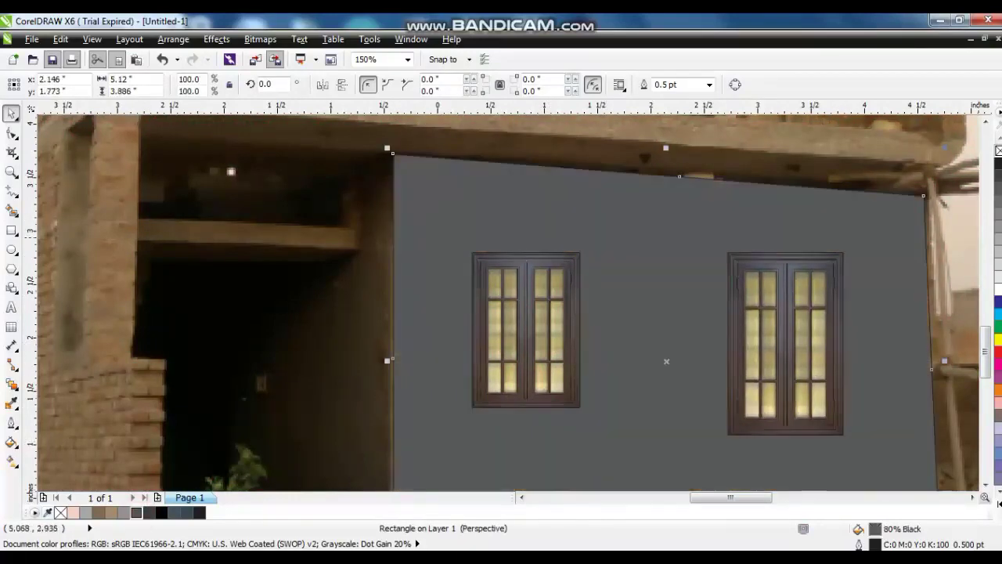
pyautogui.rightClick(999, 150)
pyautogui.press('F3')
pyautogui.press('Escape')
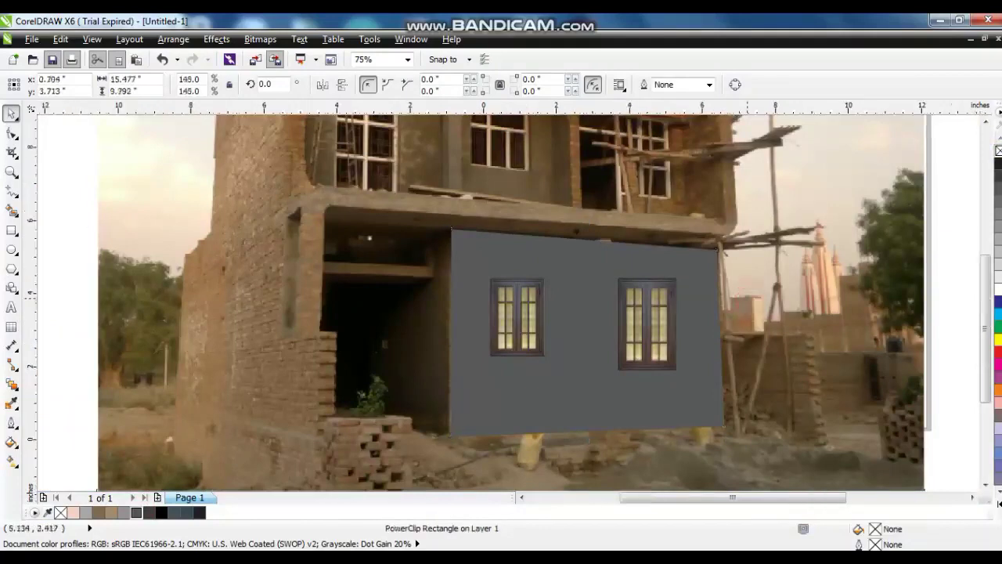
# Trace a closed outline about 8.57 by 3.29 in along the slab between floors and up the right side wall's edge
pyautogui.scroll(-1, 759, 337)
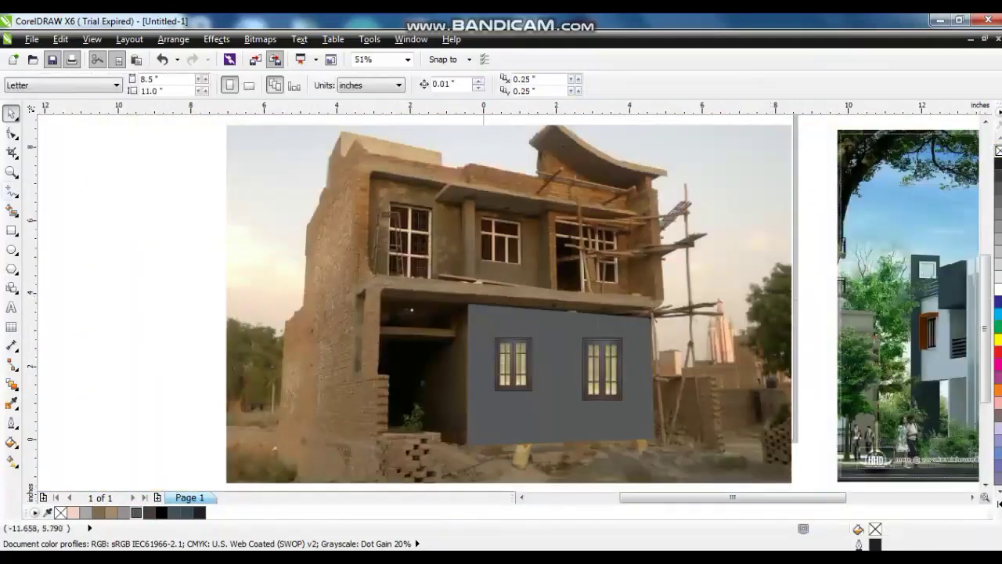
pyautogui.press('z')
pyautogui.moveTo(691, 379); pyautogui.dragTo(689, 378)
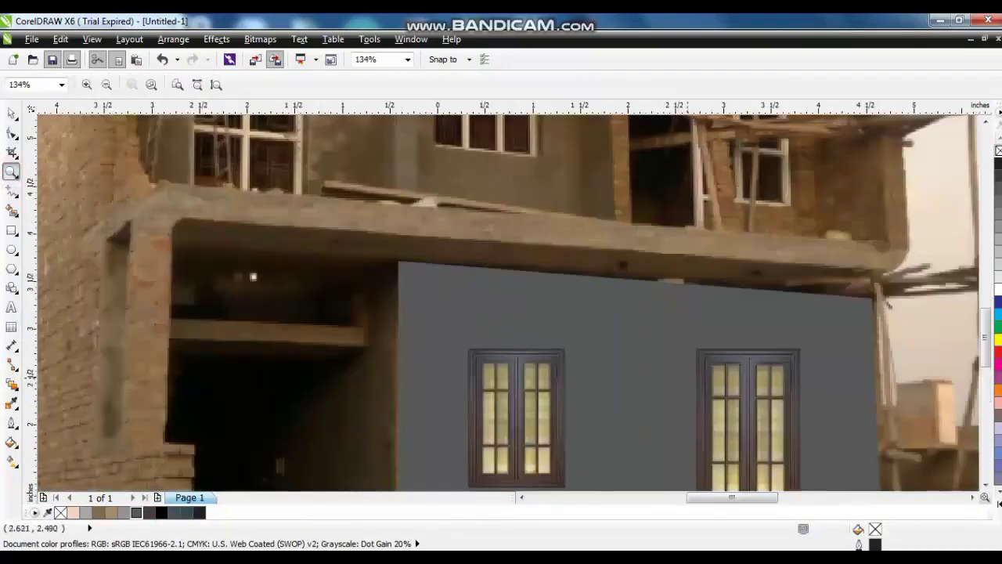
pyautogui.press('F5')
pyautogui.click(98, 206)
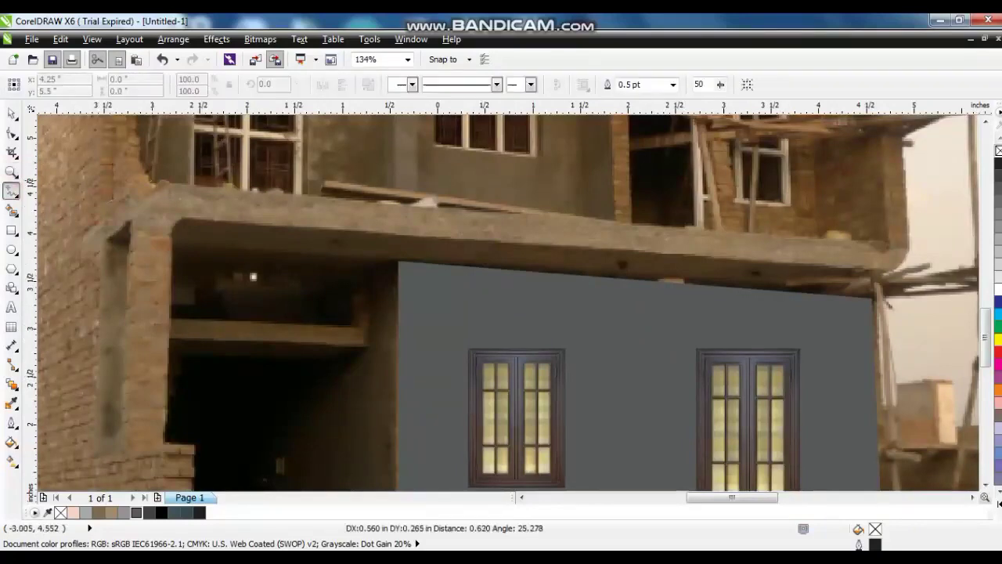
pyautogui.click(164, 172)
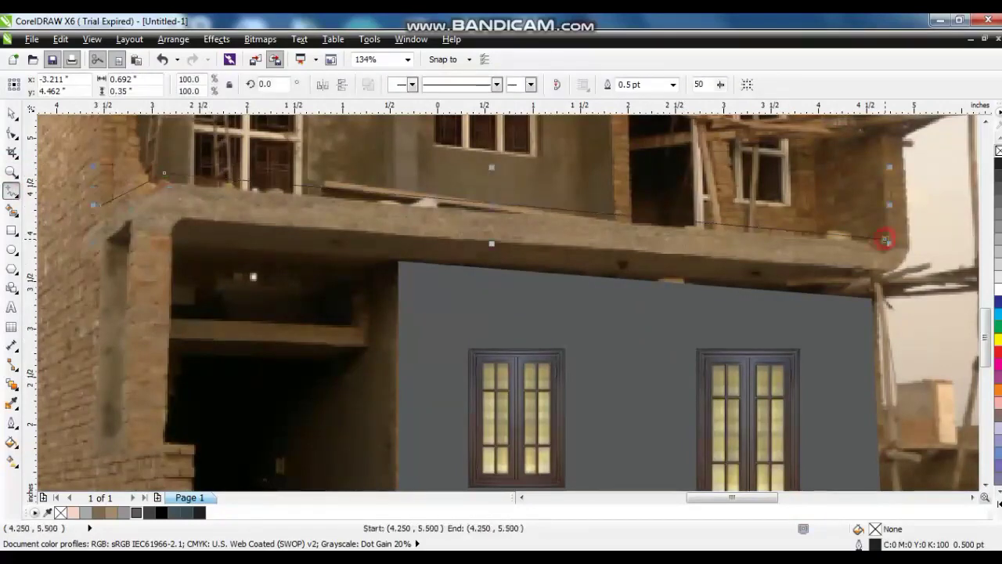
pyautogui.click(986, 122)
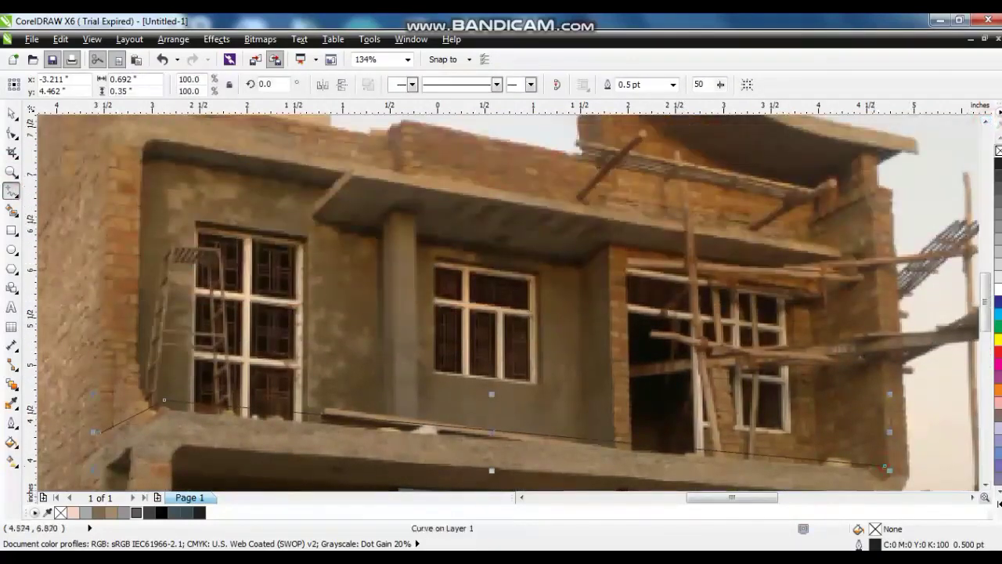
pyautogui.click(885, 466)
pyautogui.click(872, 183)
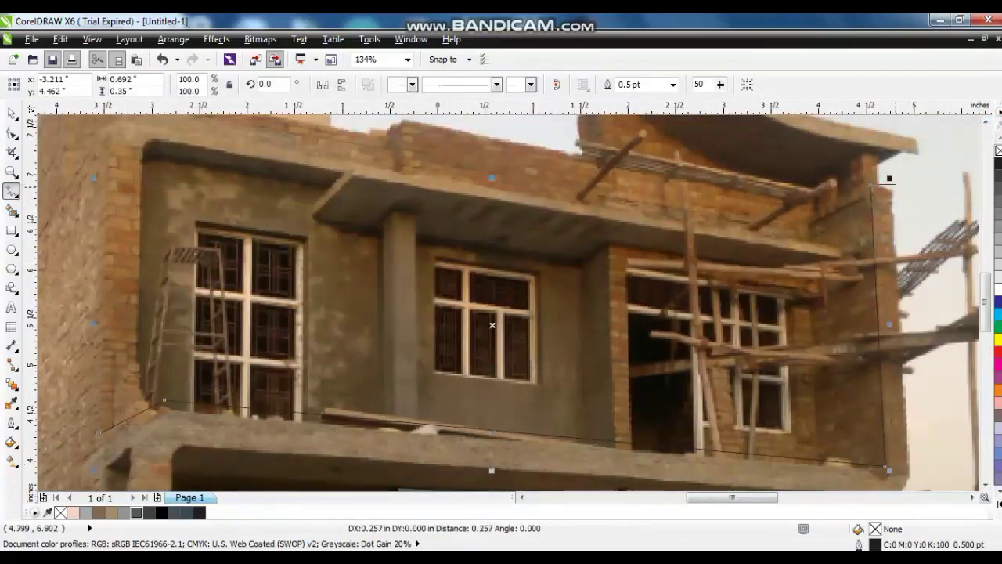
pyautogui.click(909, 457)
pyautogui.scroll(-3, 909, 345)
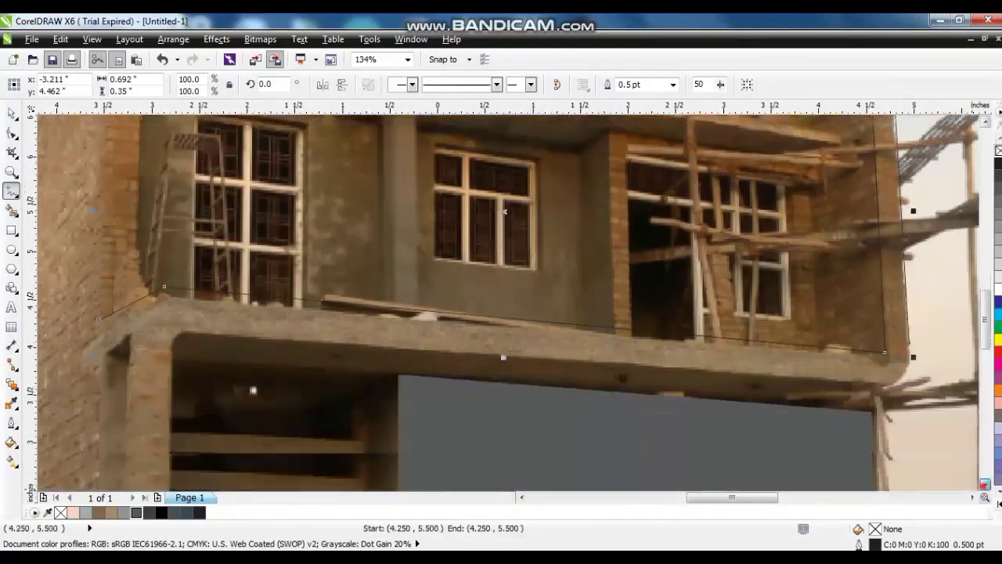
pyautogui.click(860, 382)
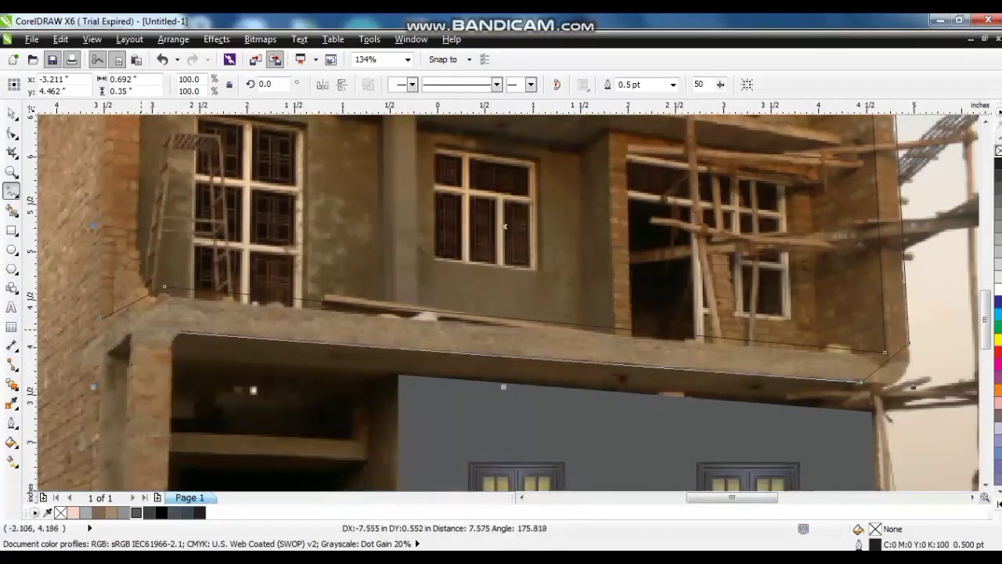
pyautogui.click(163, 329)
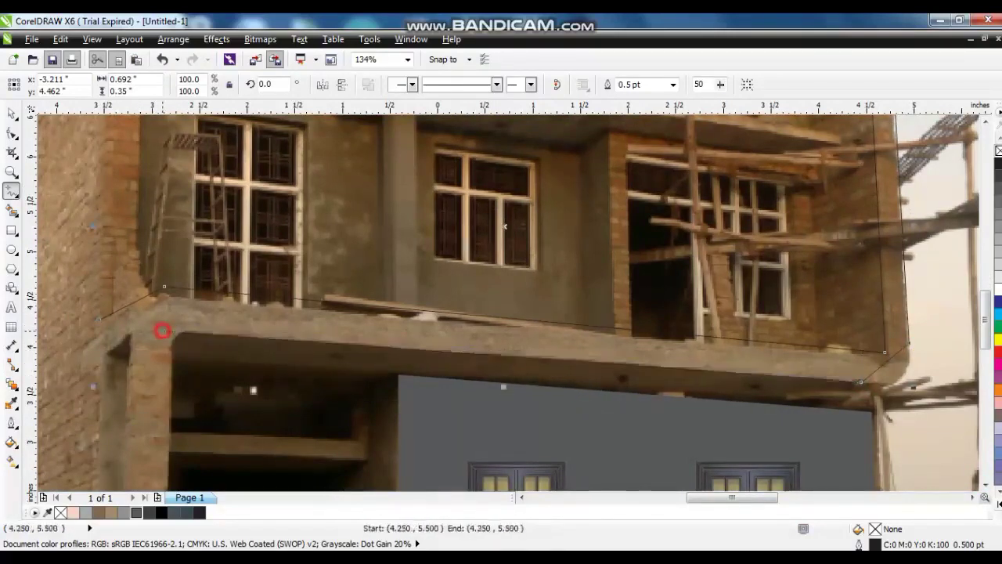
pyautogui.click(92, 362)
pyautogui.click(98, 320)
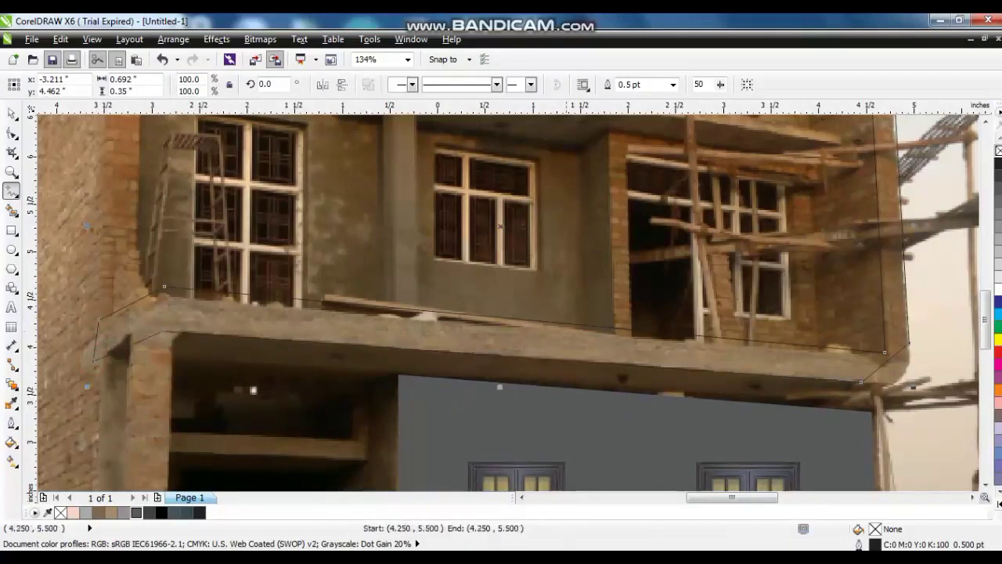
# Round the lower-right outer corner of the slab outline with the Shape tool
pyautogui.click(11, 133)
pyautogui.moveTo(875, 358); pyautogui.dragTo(894, 373)
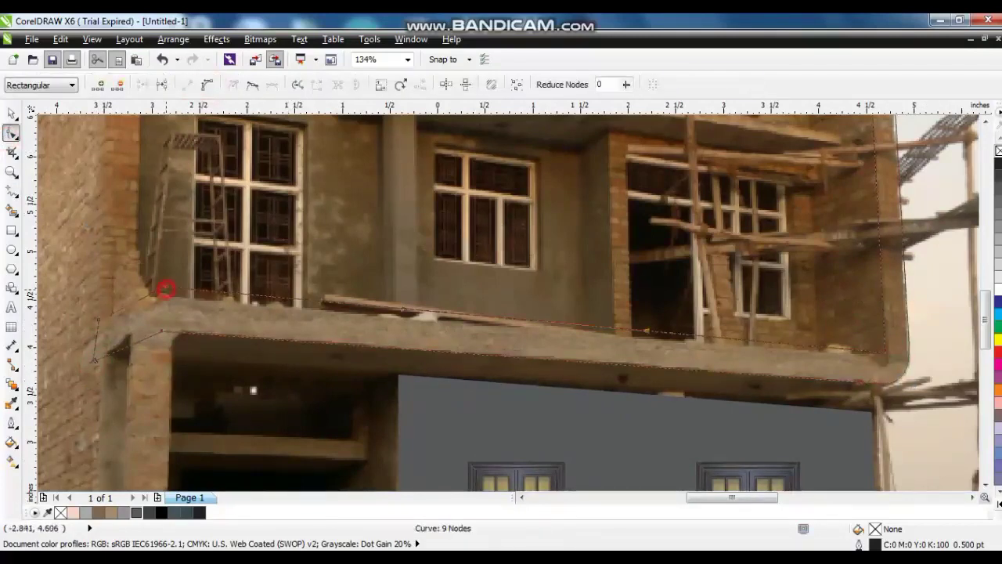
pyautogui.press('space')
# Fill the slab shape with the dark slate R:42 G:61 B:67 sampled from the reference house, without an outline
pyautogui.scroll(-5, 465, 298)
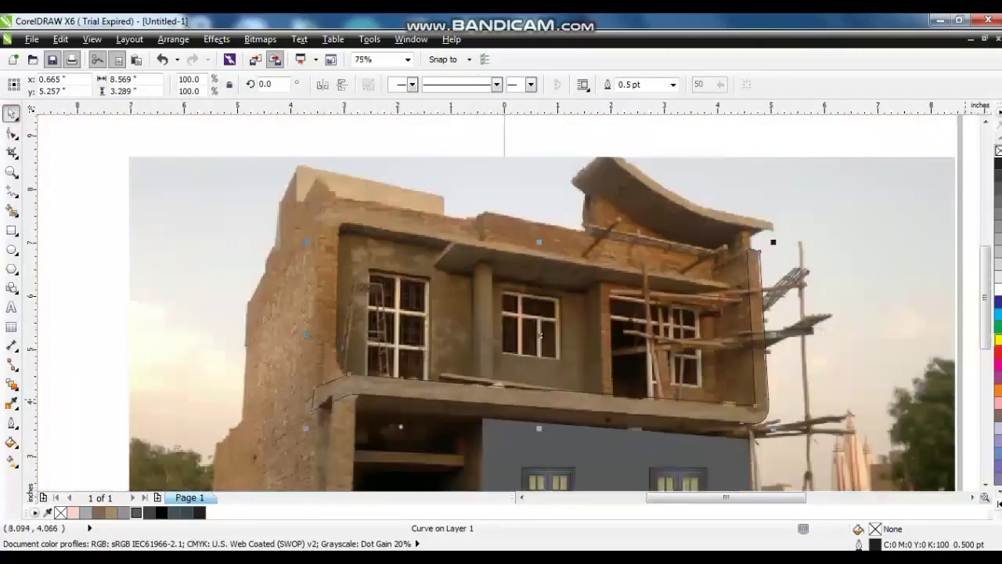
pyautogui.press('z')
pyautogui.scroll(1, 774, 303)
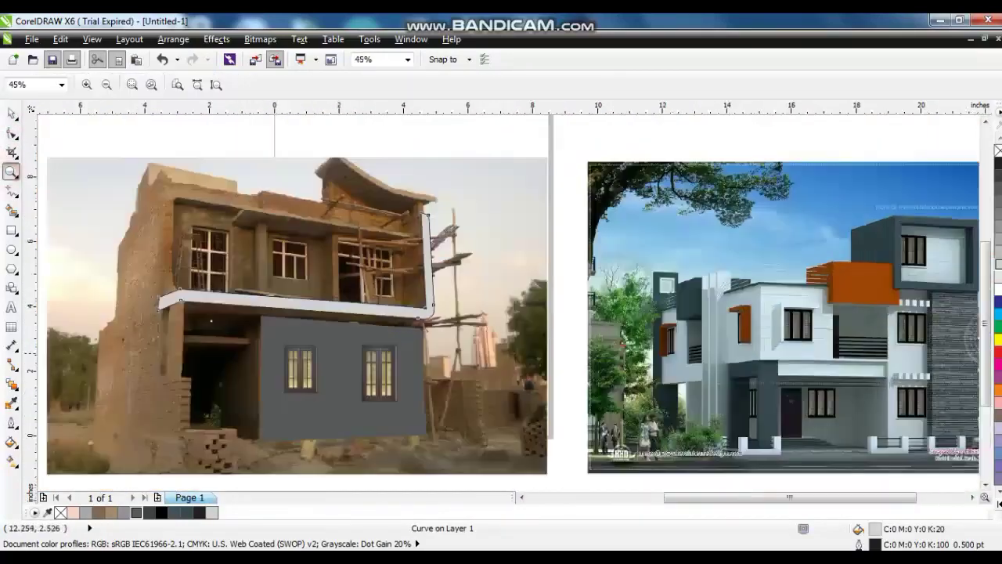
pyautogui.press('i')
pyautogui.click(705, 321)
pyautogui.click(213, 296)
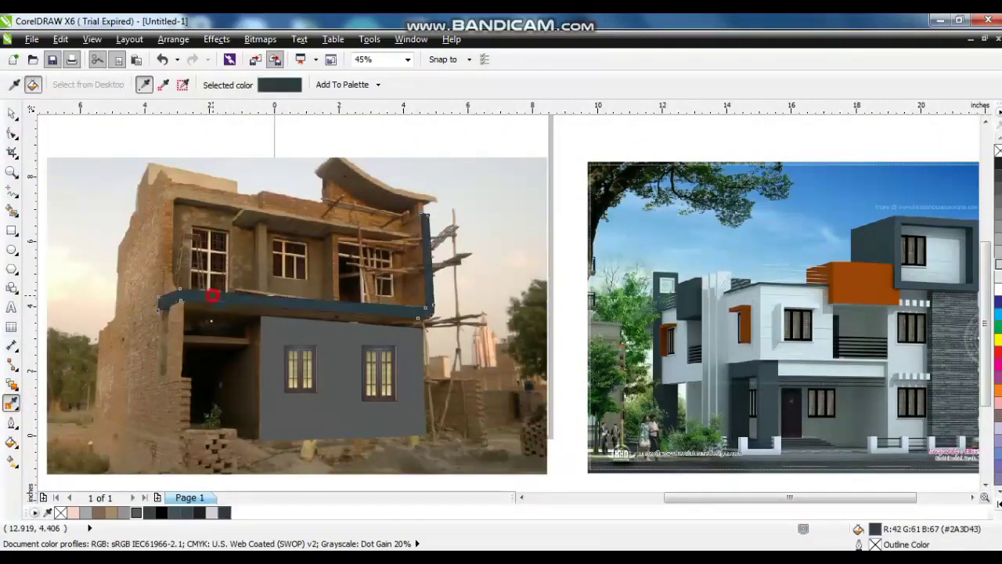
pyautogui.press('space')
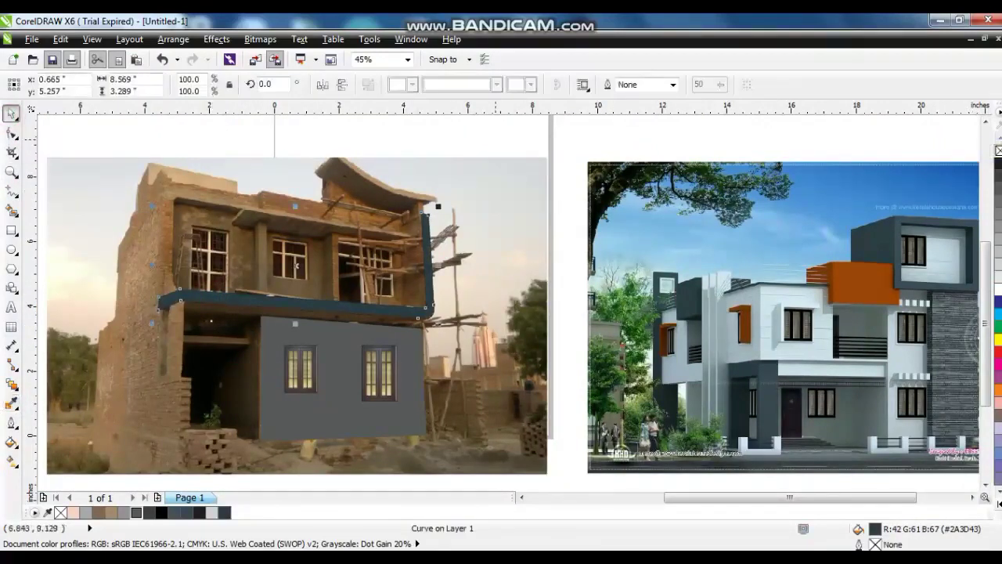
pyautogui.press('Escape')
# Draw a closed shape about 8.32 by 0.97 in for the slab's underside, from the left end to the wall's right corner
pyautogui.click(10, 171)
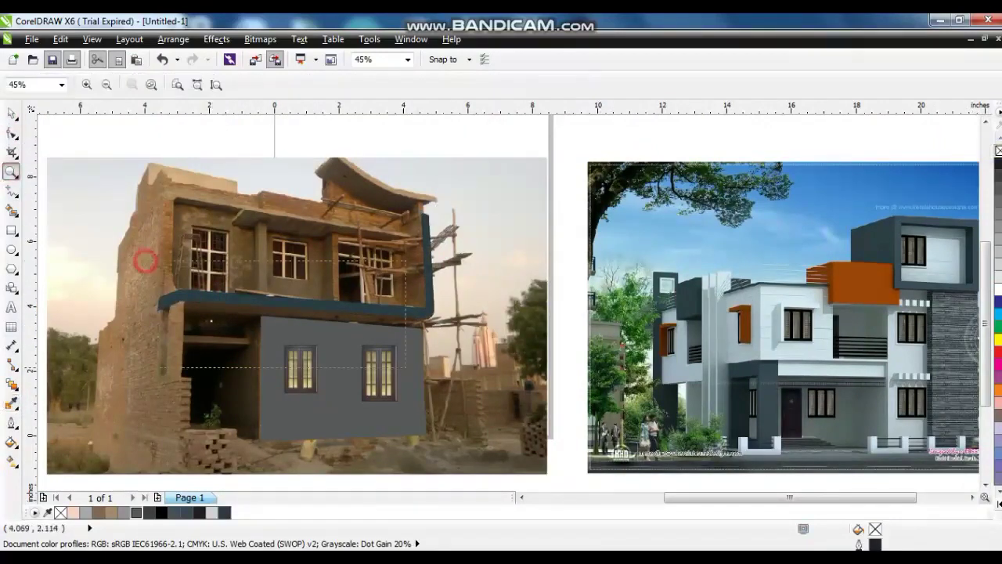
pyautogui.scroll(3, 210, 321)
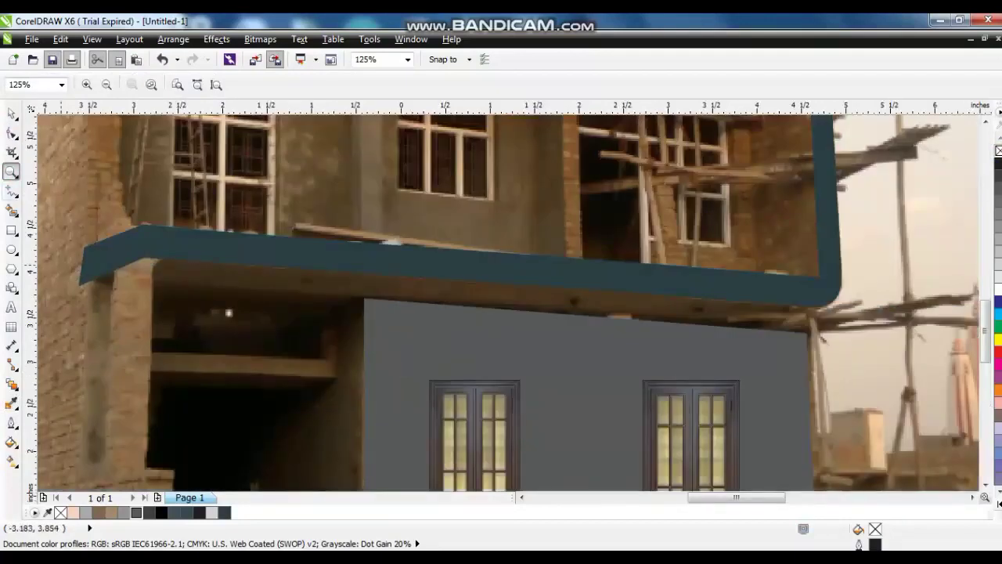
pyautogui.press('F5')
pyautogui.click(83, 281)
pyautogui.click(809, 333)
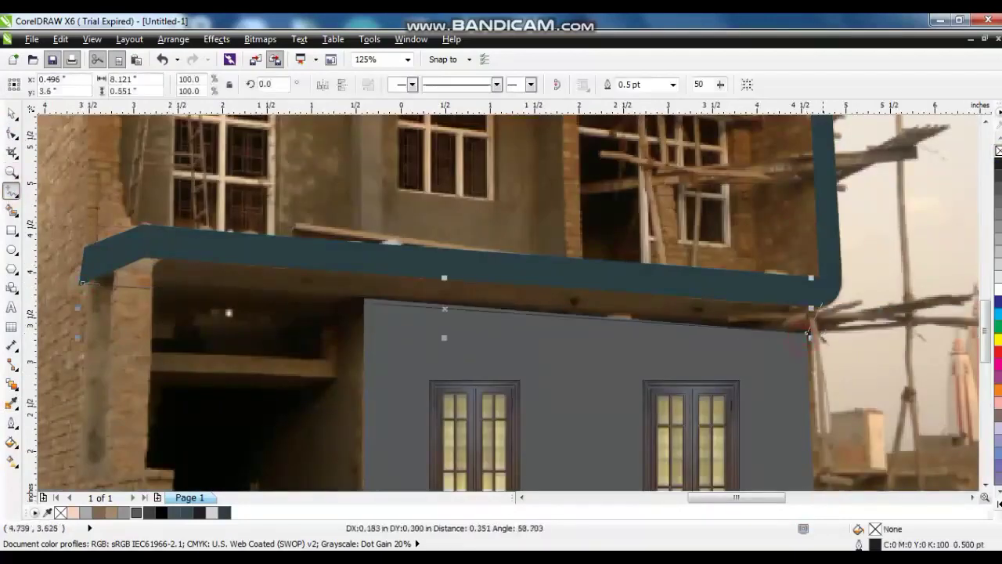
pyautogui.click(82, 266)
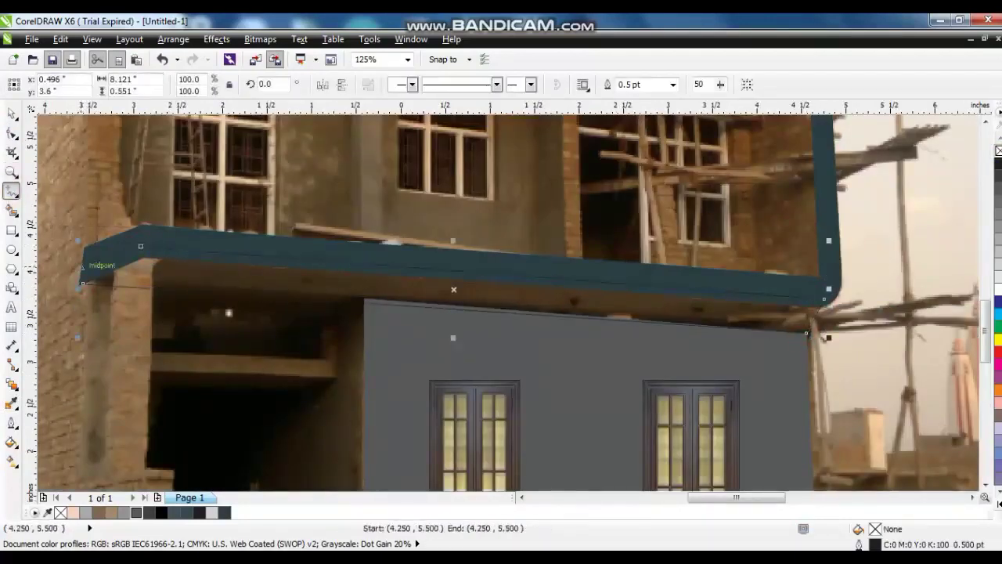
# Fill the underside shape with the darker slate R:27 G:36 B:41 sampled from the reference house and remove its outline
pyautogui.press('space')
pyautogui.scroll(-3, 417, 337)
pyautogui.click(972, 497)
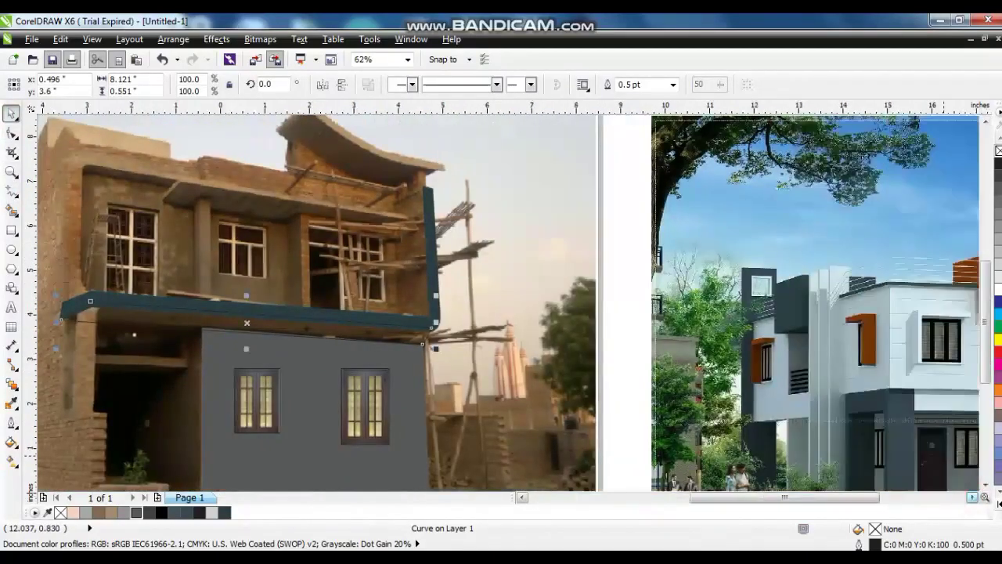
pyautogui.click(12, 404)
pyautogui.click(870, 462)
pyautogui.click(316, 339)
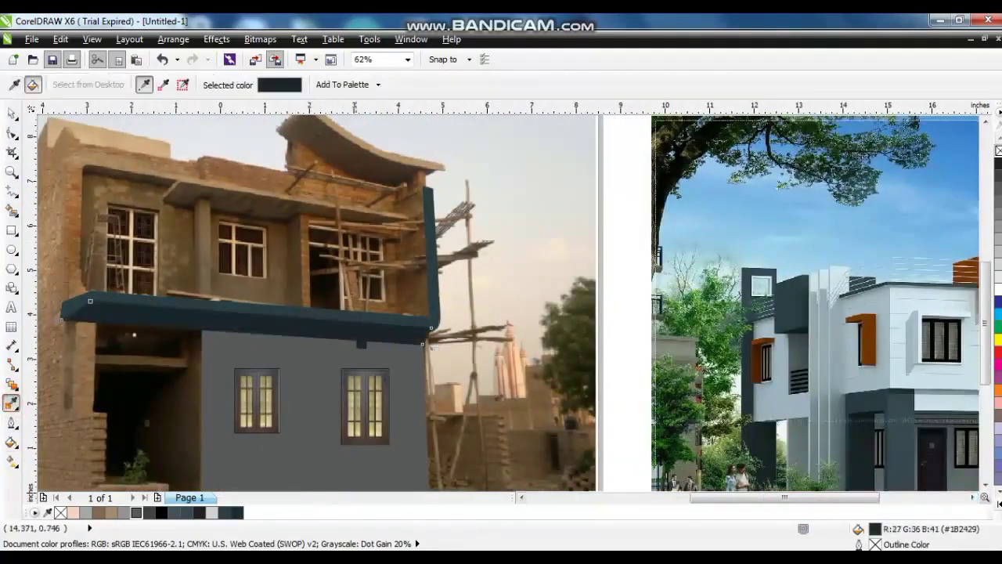
pyautogui.press('space')
pyautogui.rightClick(999, 150)
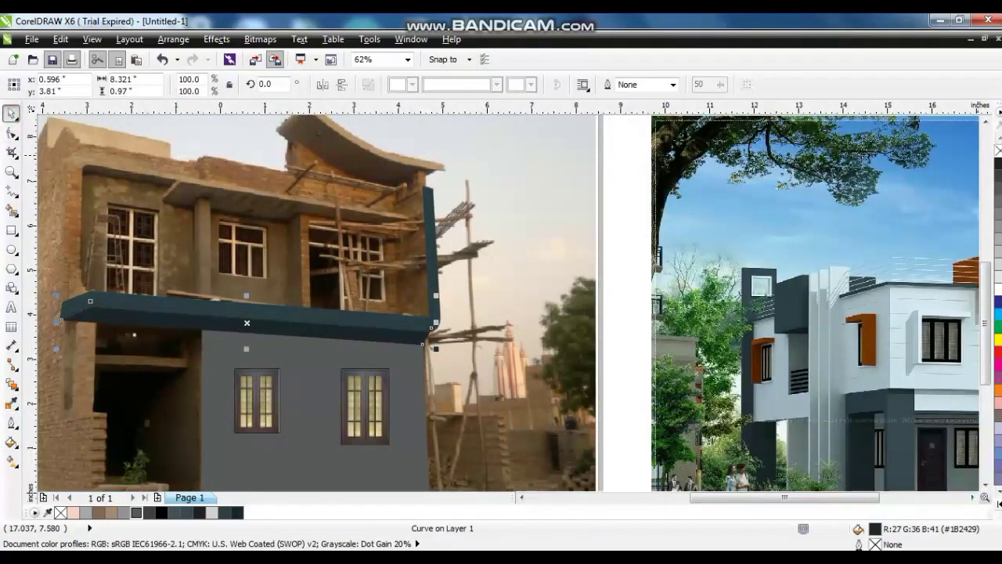
pyautogui.click(548, 352)
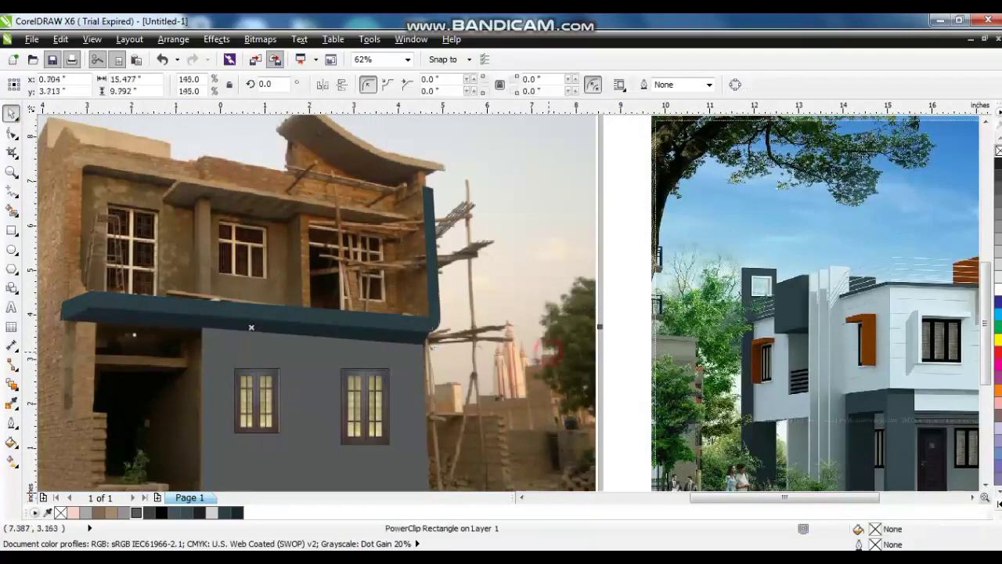
# Draw a closed L-shaped frame about 7.43 by 3.83 in along the upper floor's left edge and roof beam
pyautogui.scroll(-2, 501, 302)
pyautogui.scroll(1, 501, 301)
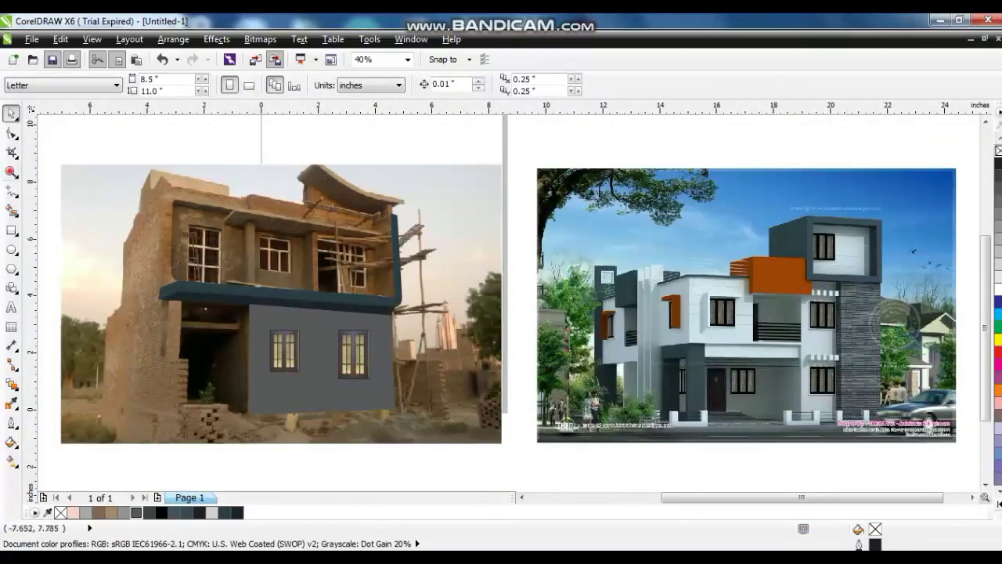
pyautogui.press('z')
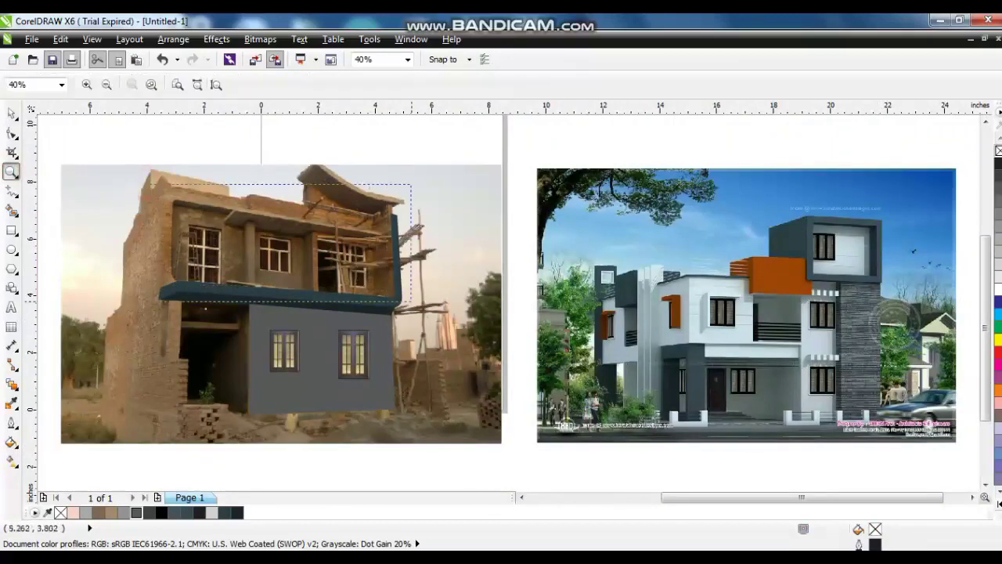
pyautogui.moveTo(411, 303); pyautogui.dragTo(462, 321)
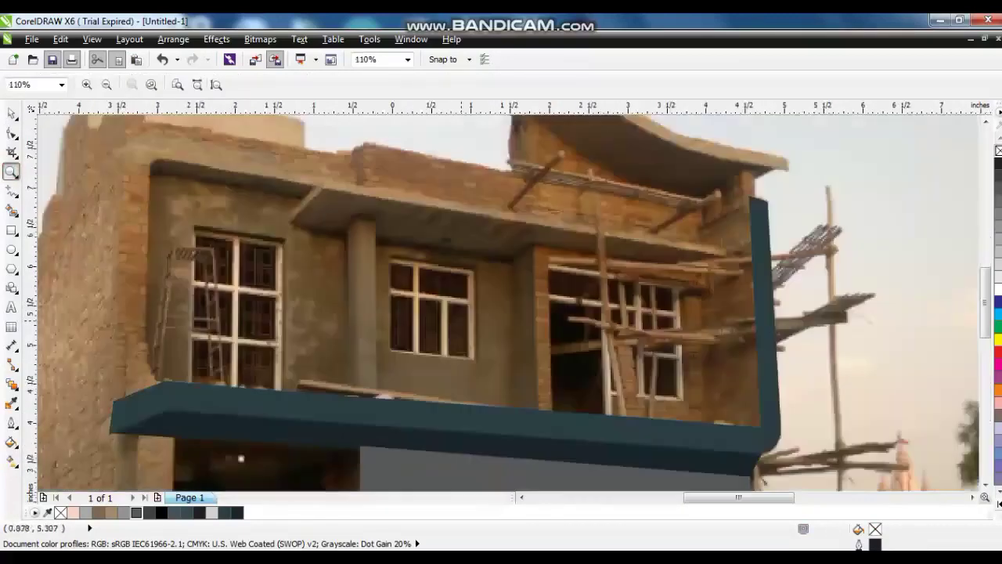
pyautogui.press('F5')
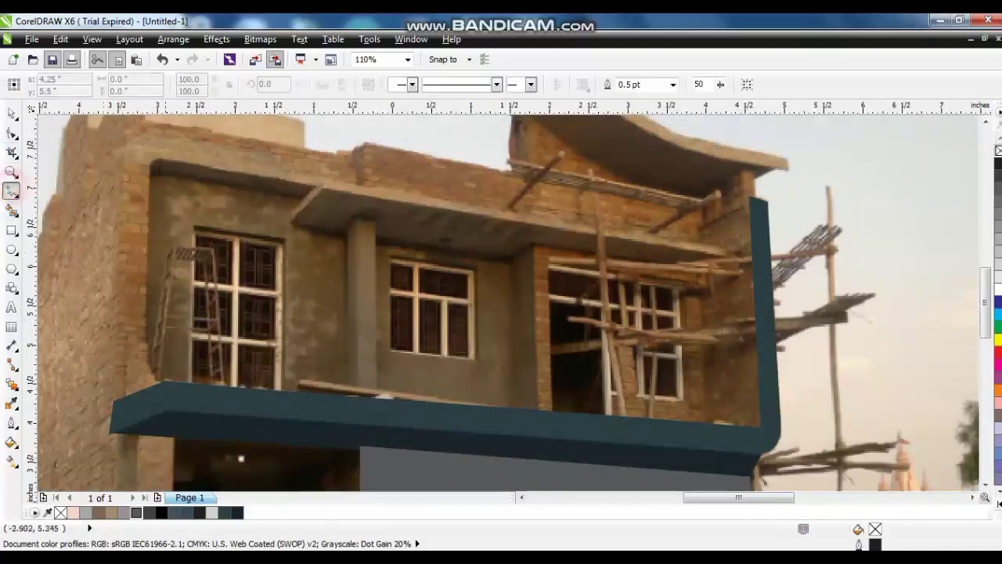
pyautogui.click(146, 401)
pyautogui.click(151, 181)
pyautogui.click(174, 158)
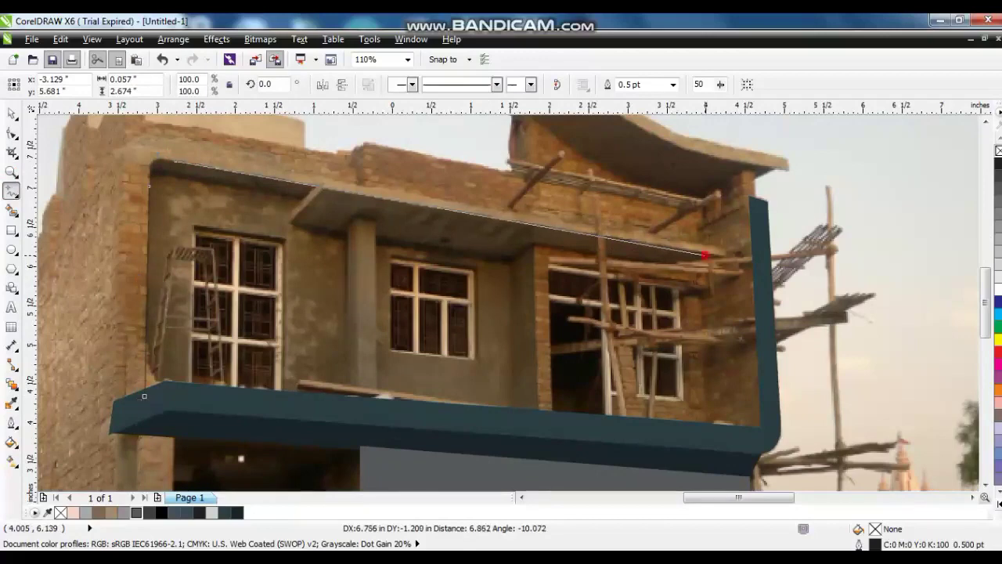
pyautogui.click(705, 255)
pyautogui.click(705, 205)
pyautogui.scroll(1, 150, 127)
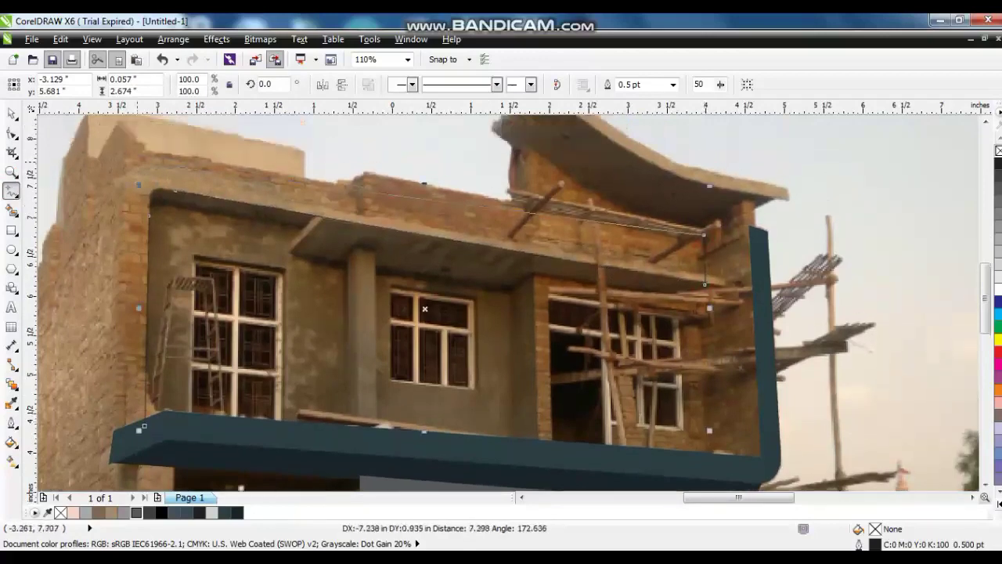
pyautogui.click(125, 142)
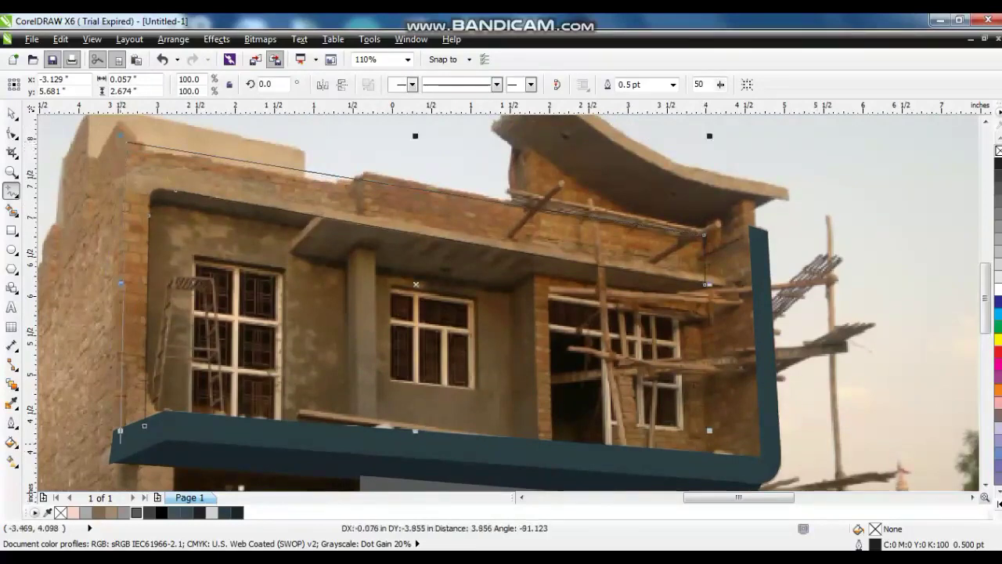
pyautogui.click(121, 430)
# Round the inner upper-left corner of the frame outline by converting the segment to a curve with the Shape tool
pyautogui.press('F10')
pyautogui.moveTo(108, 151); pyautogui.dragTo(250, 248)
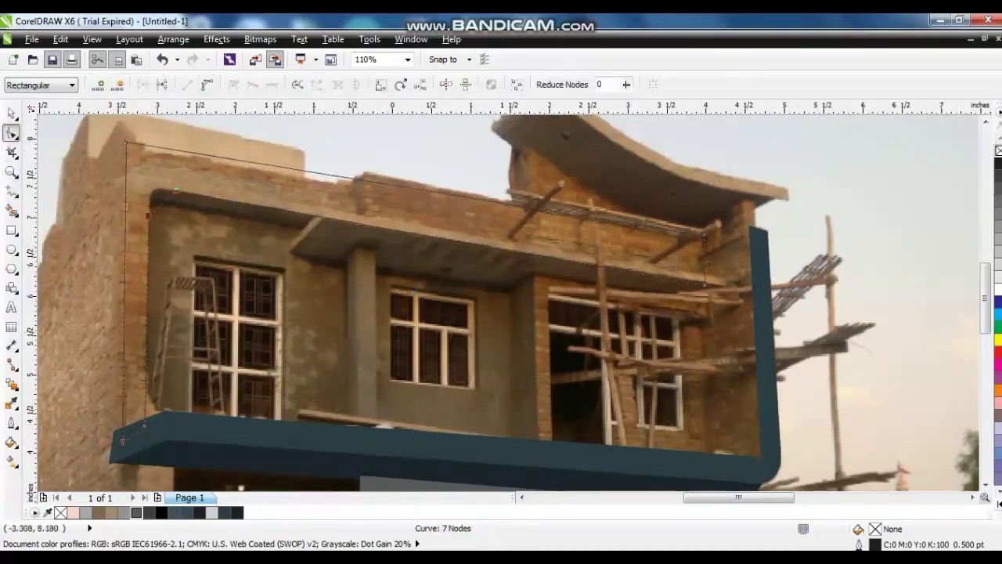
pyautogui.click(207, 84)
pyautogui.moveTo(153, 204); pyautogui.dragTo(149, 193)
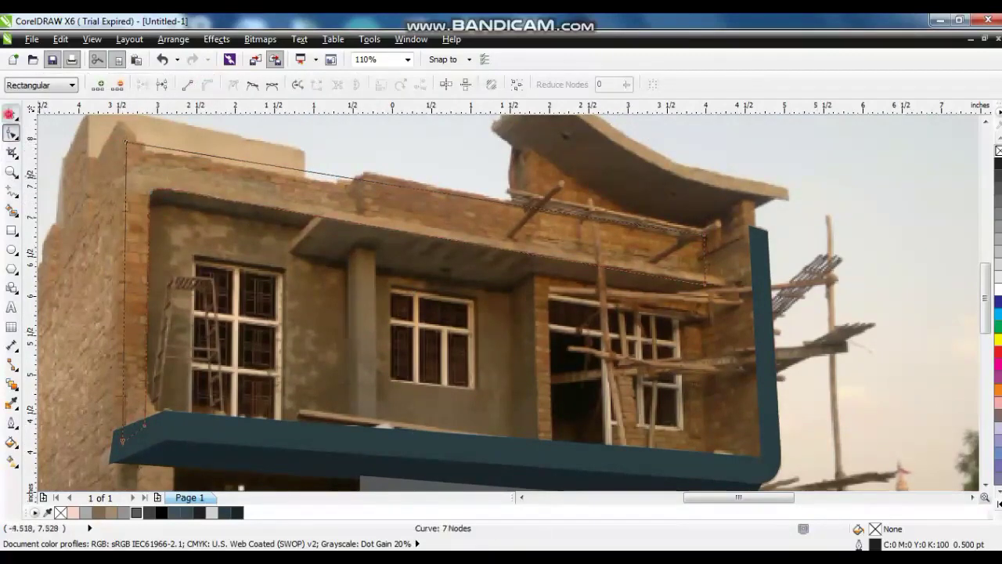
# Fill the upper frame shape with the dark slate R:42 G:61 B:67 and remove its outline
pyautogui.press('space')
pyautogui.press('F4')
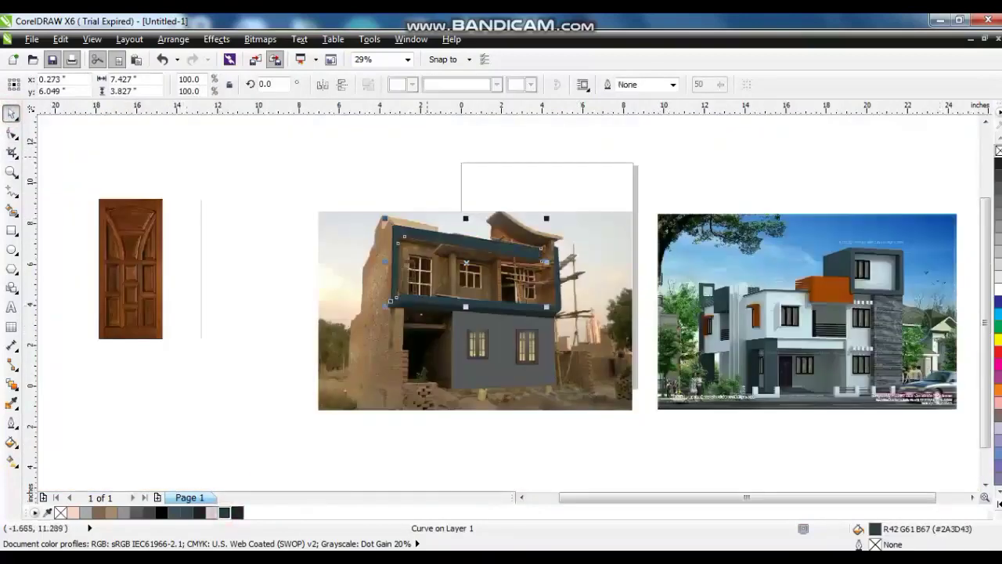
pyautogui.click(597, 218)
# Draw a closed shape about 2.33 by 0.65 in for the roof beam's underside near the left corner, curving its lower-left corner
pyautogui.hotkey('shift', 'F2')
pyautogui.press('z')
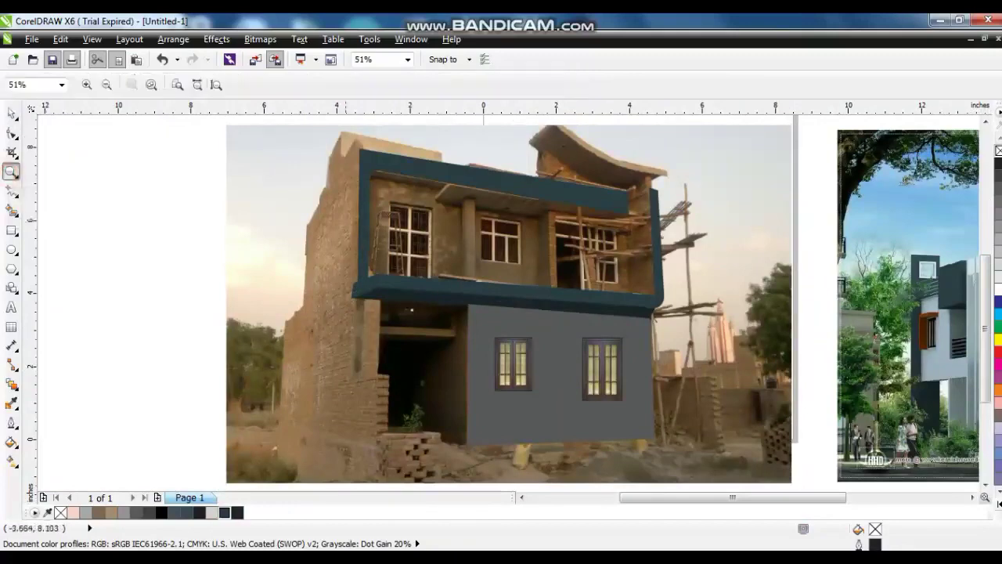
pyautogui.moveTo(330, 137); pyautogui.dragTo(690, 308)
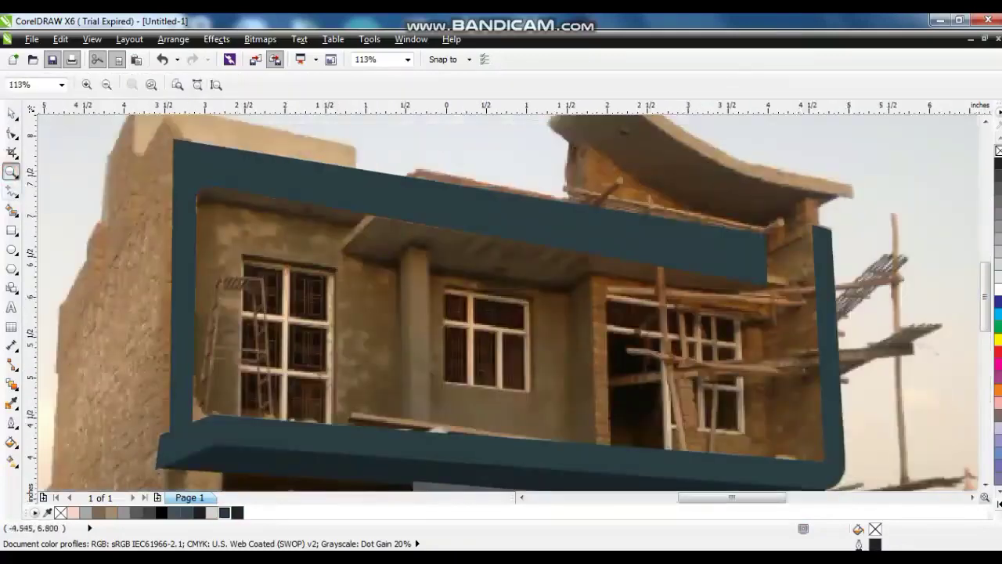
pyautogui.click(12, 190)
pyautogui.click(193, 214)
pyautogui.click(233, 206)
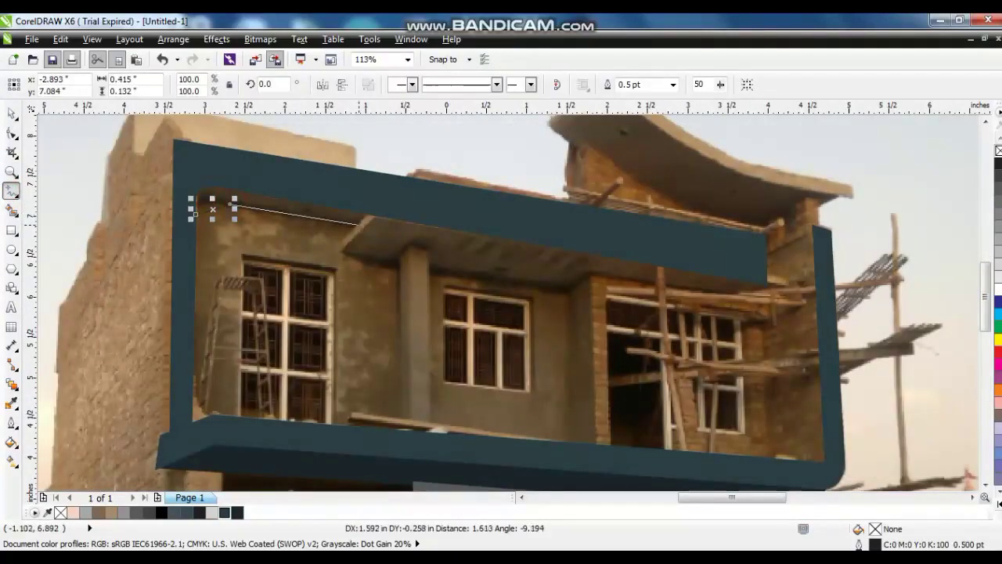
pyautogui.click(356, 225)
pyautogui.click(382, 202)
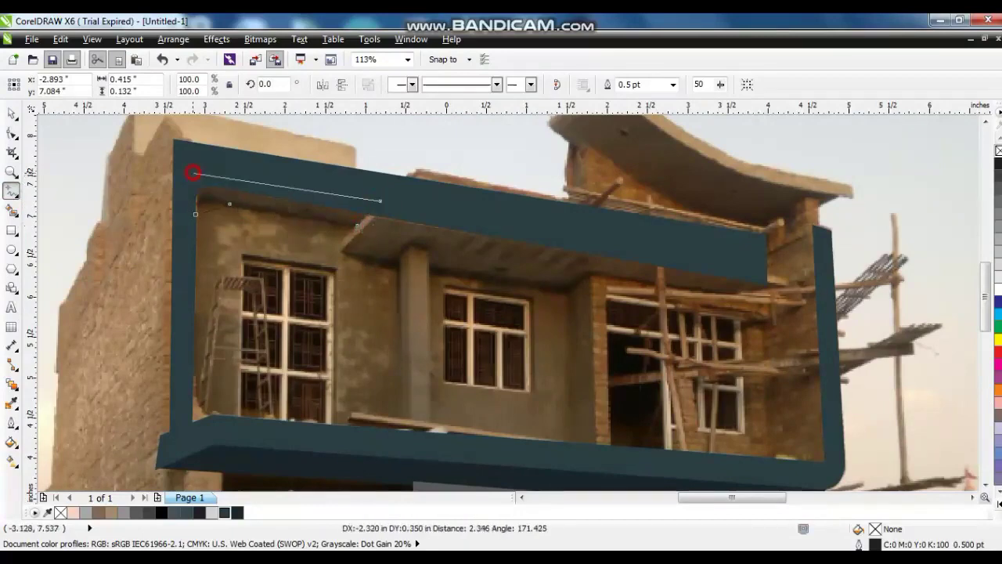
pyautogui.click(194, 172)
pyautogui.click(10, 133)
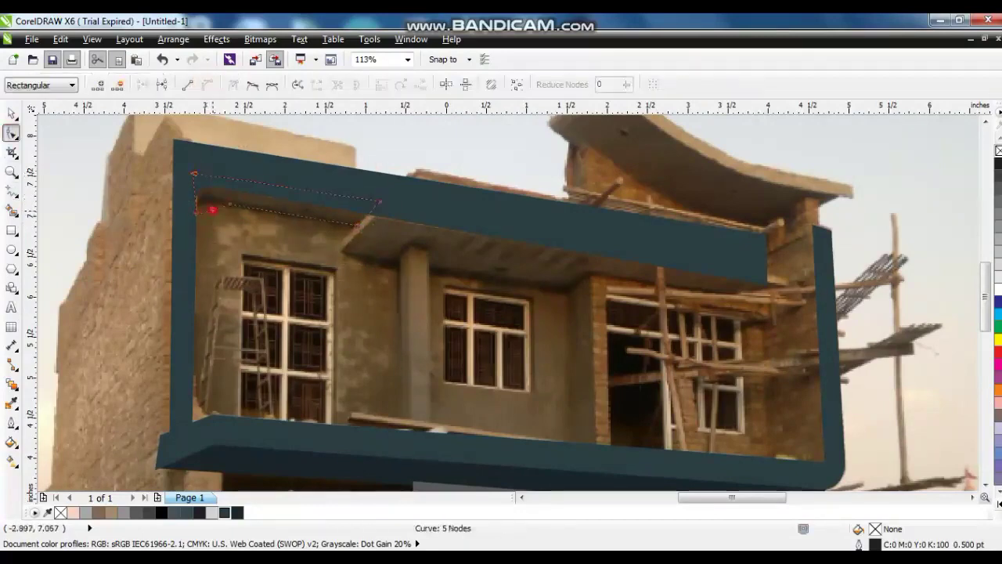
pyautogui.moveTo(211, 209); pyautogui.dragTo(202, 203)
# Fill the beam underside with the darker slate R:27 G:36 B:41, without an outline, and send it behind the frame
pyautogui.press('space')
pyautogui.click(236, 512)
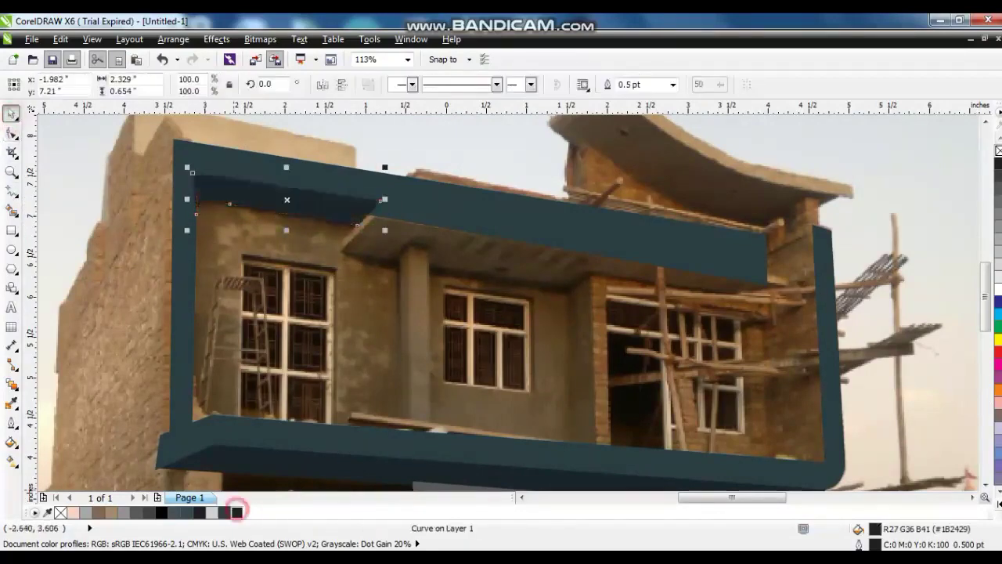
pyautogui.hotkey('ctrl', 'pagedown')
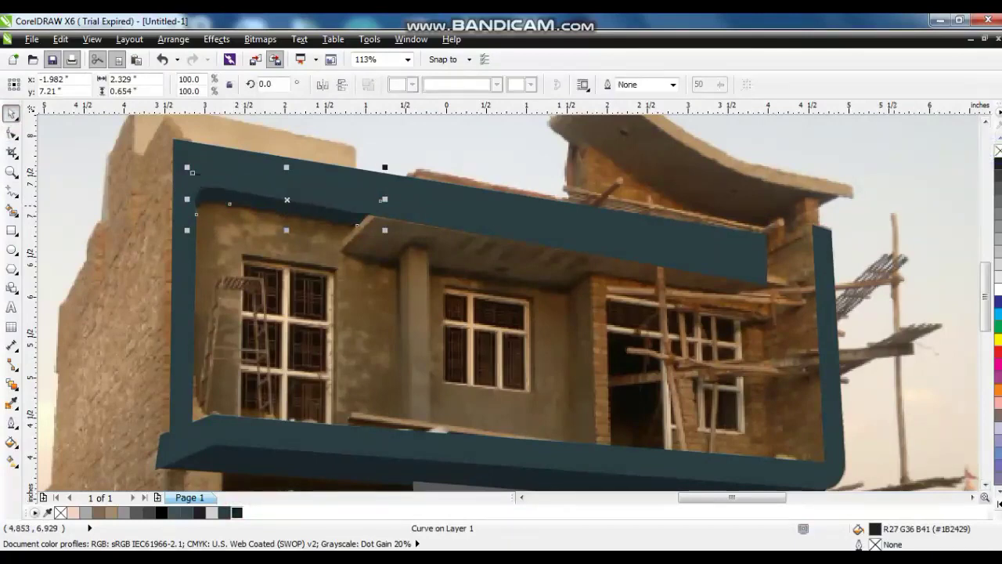
# Refine the curve of the frame's inner upper-left corner with the Shape tool
pyautogui.press('Escape')
pyautogui.click(203, 217)
pyautogui.click(185, 209)
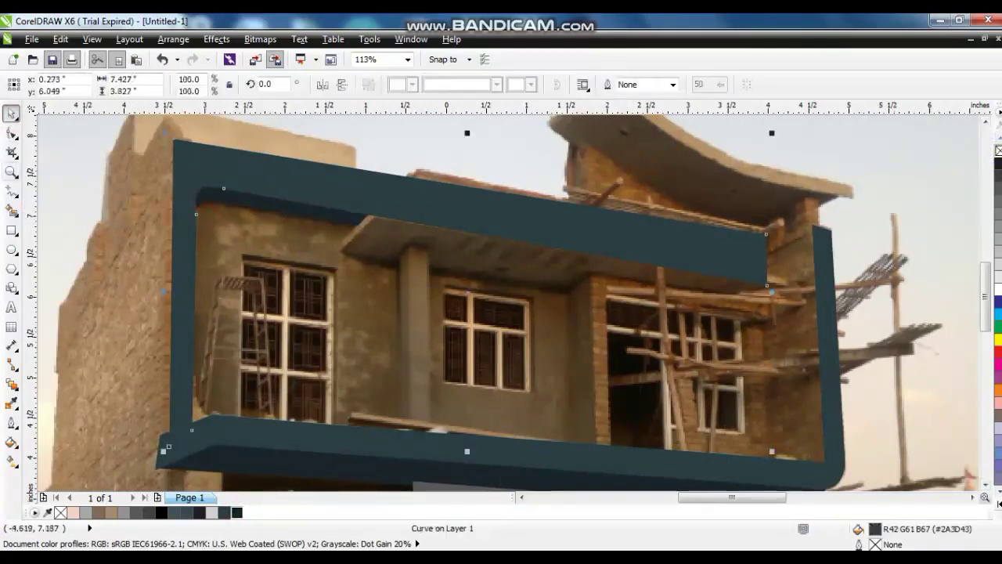
pyautogui.click(11, 171)
pyautogui.moveTo(169, 168); pyautogui.dragTo(302, 263)
pyautogui.press('F10')
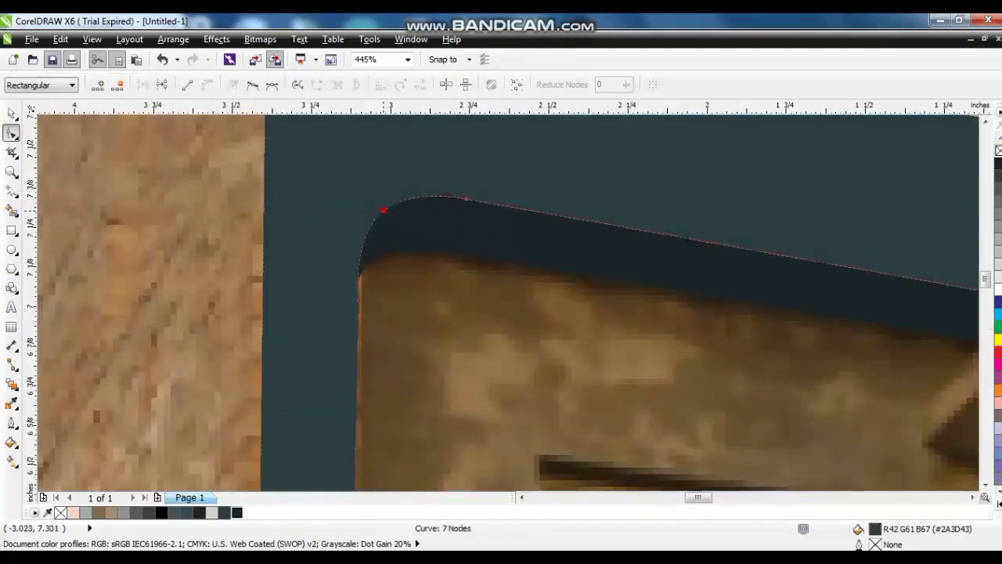
pyautogui.moveTo(383, 210); pyautogui.dragTo(385, 214)
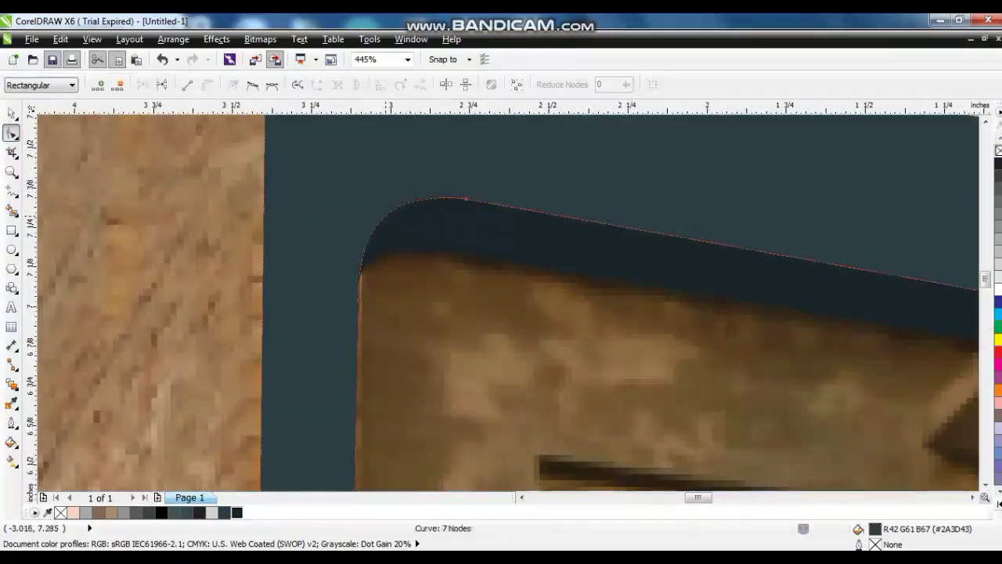
pyautogui.click(11, 172)
pyautogui.press('F3')
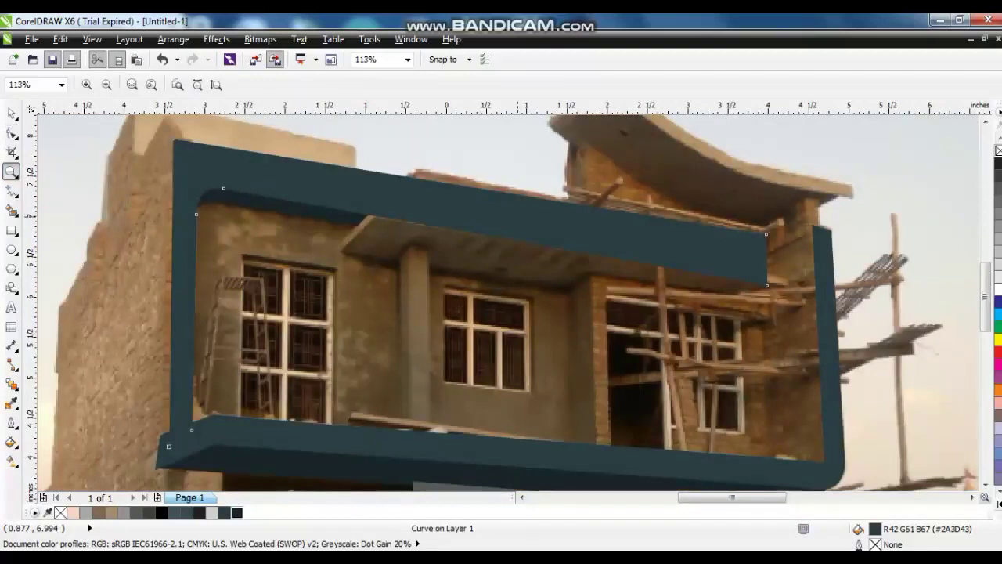
pyautogui.press('space')
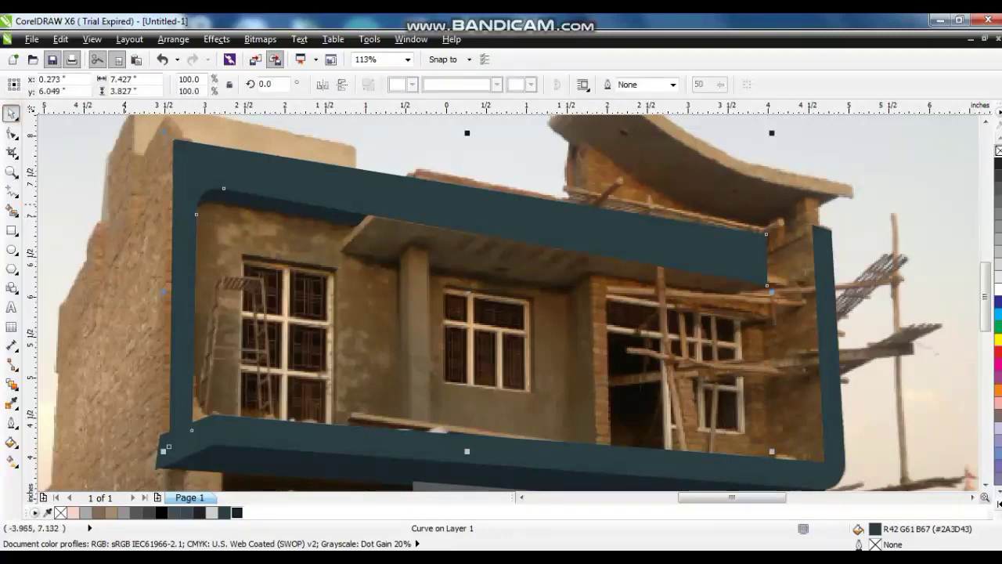
pyautogui.press('Escape')
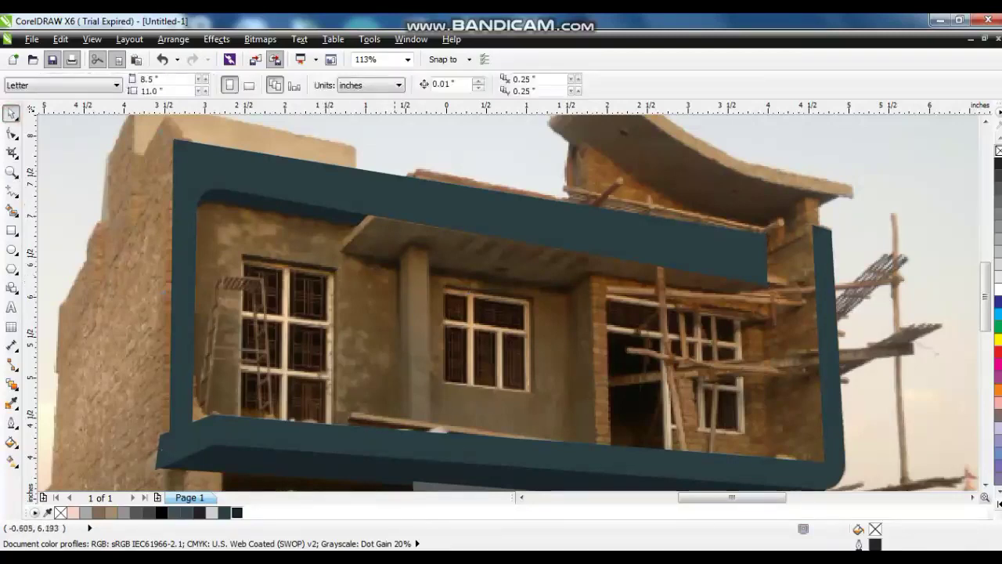
# Draw a closed shape about 5.56 by 1.25 in around the canopy's underside, from its left tip past the beam's right end
pyautogui.click(11, 172)
pyautogui.press('F3')
pyautogui.moveTo(356, 139); pyautogui.dragTo(688, 312)
pyautogui.moveTo(172, 171); pyautogui.dragTo(751, 456)
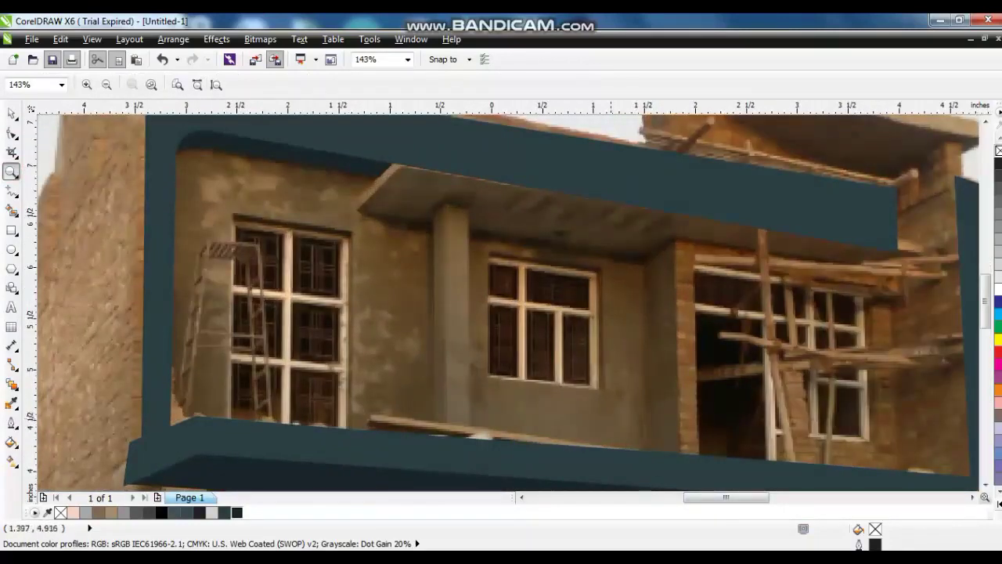
pyautogui.press('F5')
pyautogui.click(400, 153)
pyautogui.doubleClick(356, 212)
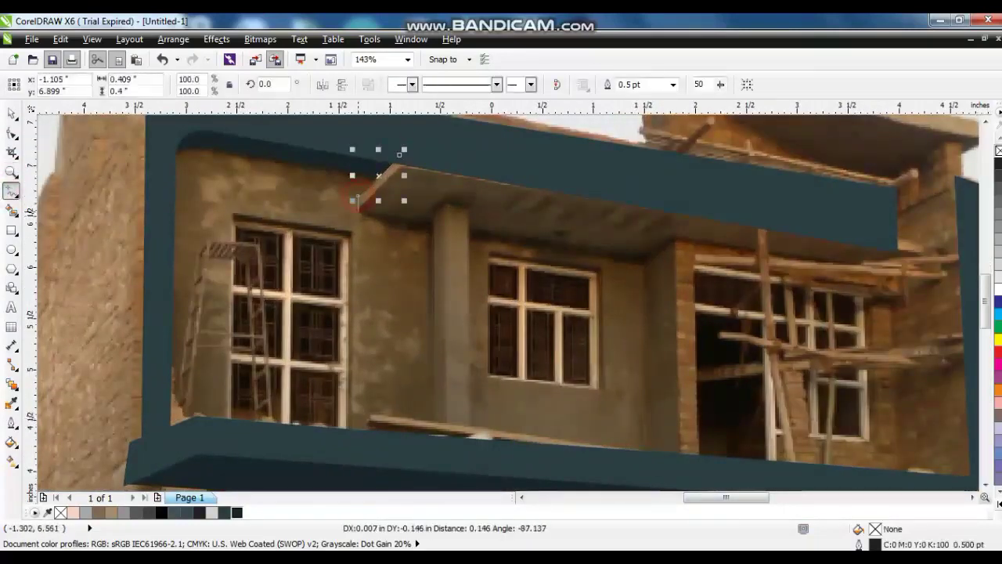
pyautogui.doubleClick(644, 263)
pyautogui.doubleClick(679, 237)
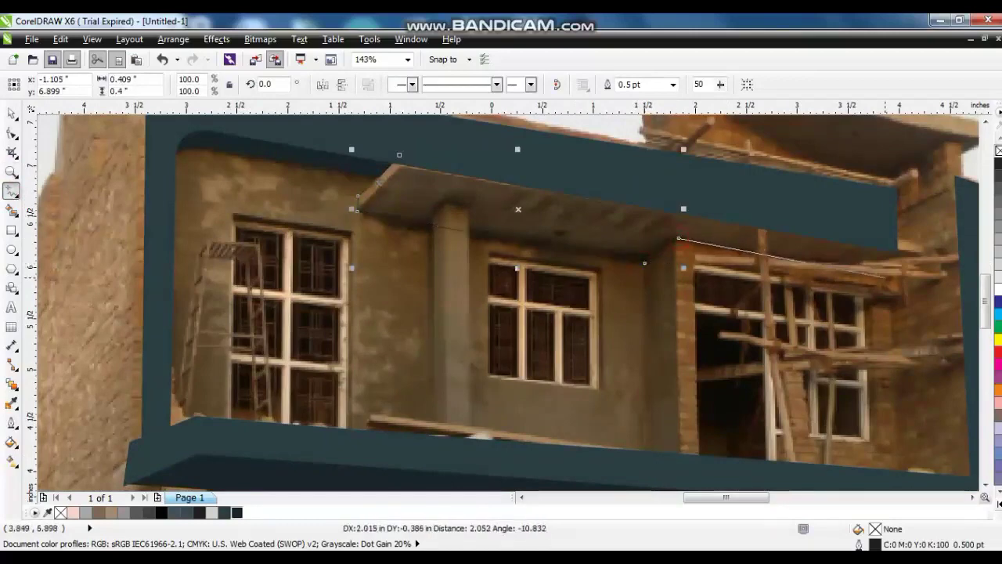
pyautogui.doubleClick(905, 282)
pyautogui.doubleClick(923, 253)
pyautogui.doubleClick(813, 226)
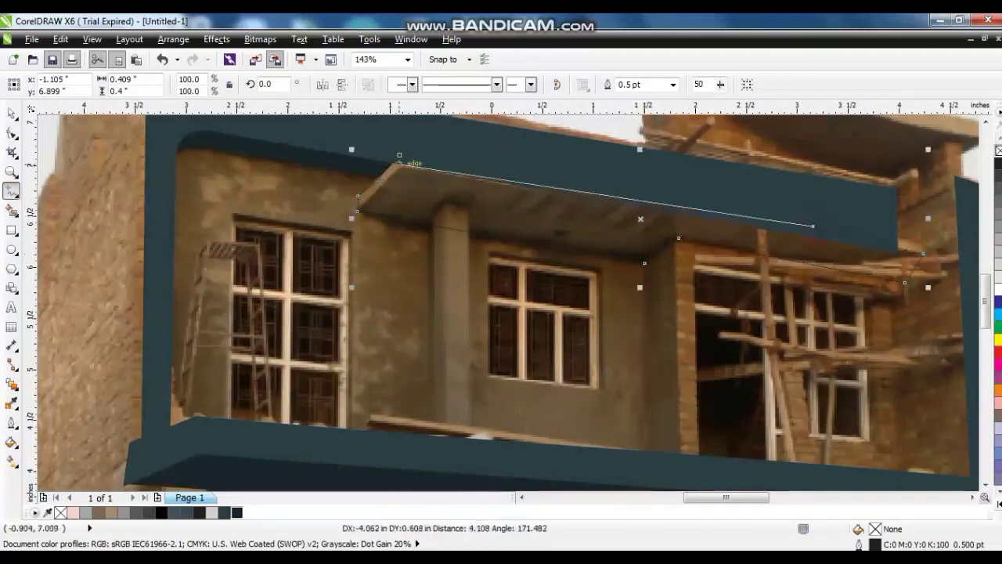
pyautogui.click(399, 157)
# Draw a closed patch about 0.68 by 0.67 in over the canopy's left end and fill it with dark slate R:42 G:61 B:67
pyautogui.click(416, 154)
pyautogui.doubleClick(347, 221)
pyautogui.doubleClick(340, 165)
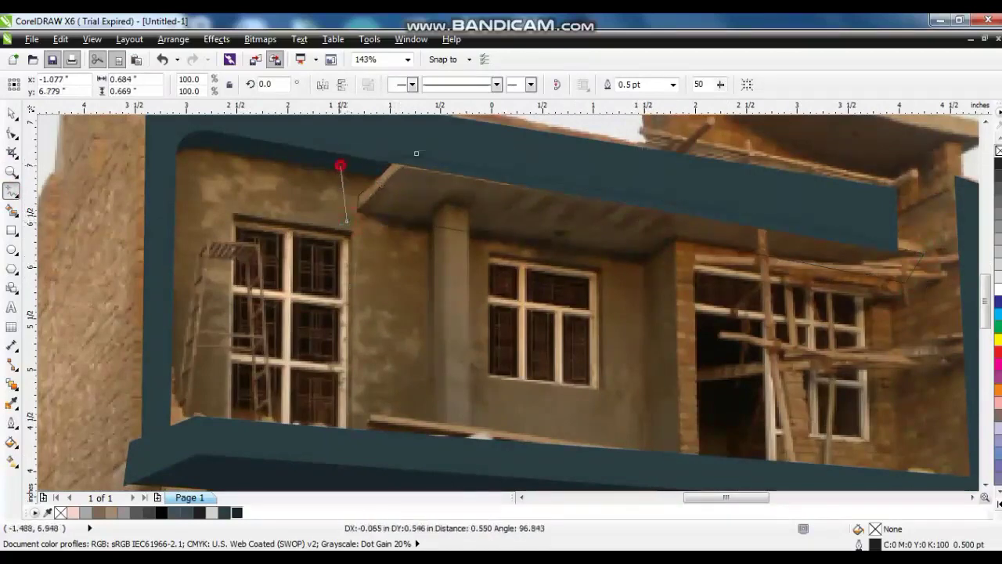
pyautogui.doubleClick(378, 124)
pyautogui.click(417, 153)
pyautogui.press('space')
pyautogui.click(224, 512)
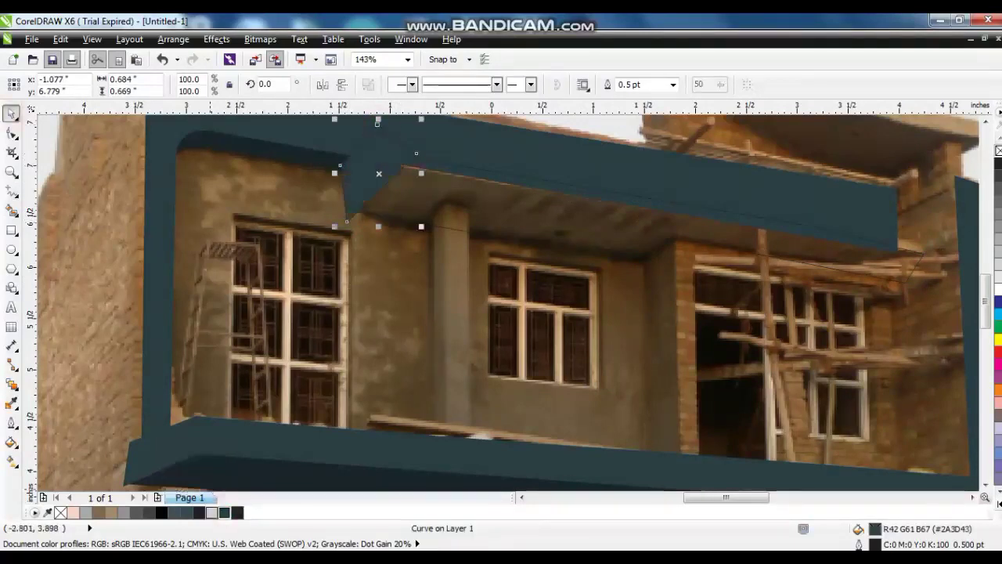
# PowerClip the patch inside the canopy shape and fill the canopy with the darker slate R:27 G:36 B:41, without an outline
pyautogui.rightClick(385, 174)
pyautogui.click(386, 182)
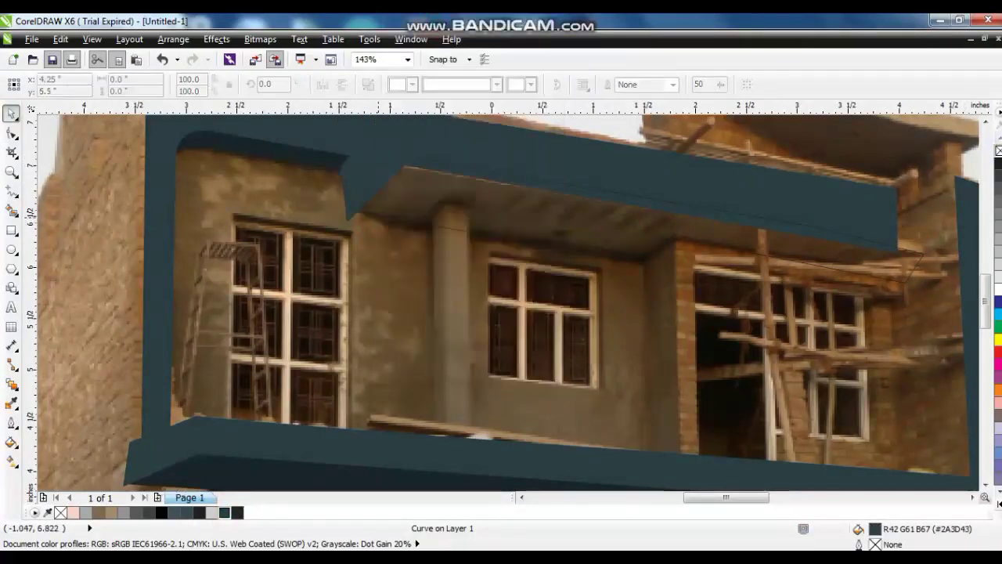
pyautogui.click(376, 210)
pyautogui.click(237, 513)
pyautogui.rightClick(999, 151)
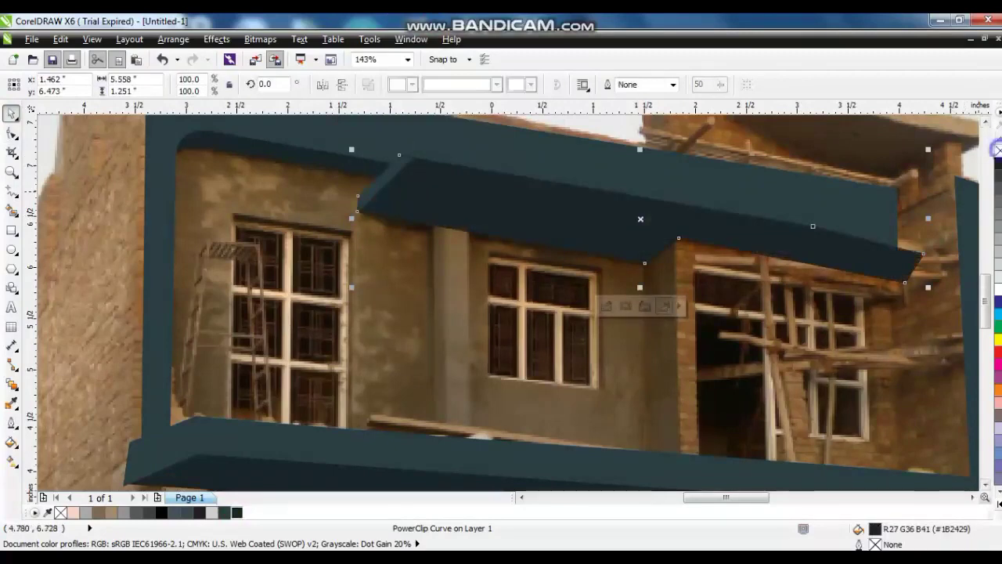
# Draw a closed shape about 0.39 by 2.42 in over the upper floor's pillar, from inside the canopy down into the floor slab
pyautogui.scroll(-2, 823, 228)
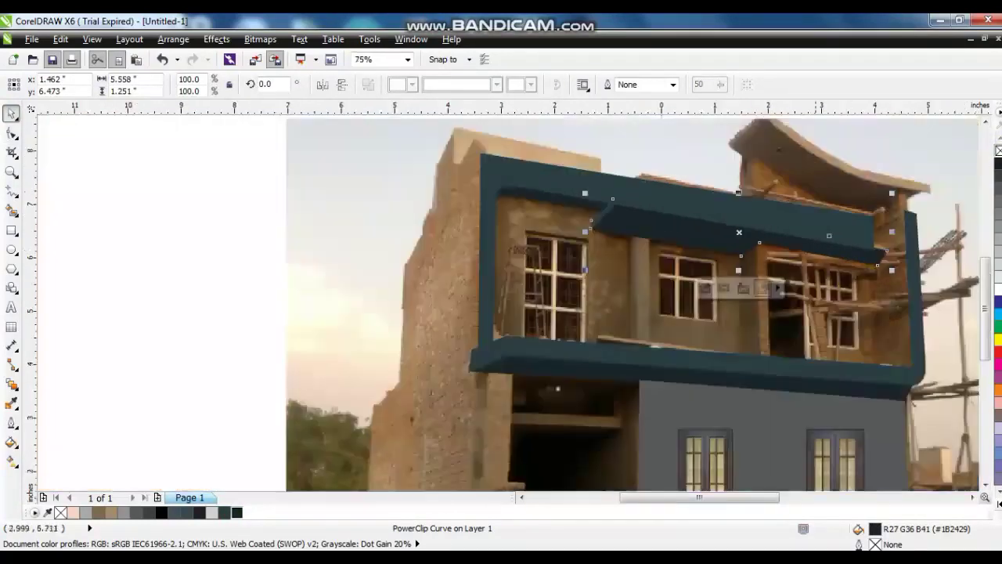
pyautogui.click(816, 290)
pyautogui.scroll(-1, 816, 290)
pyautogui.click(802, 286)
pyautogui.click(12, 171)
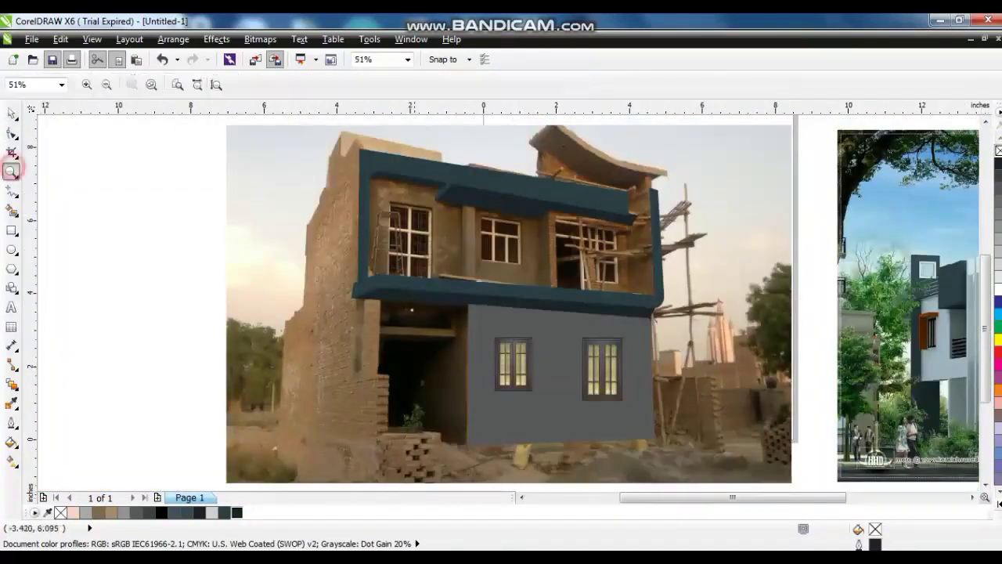
pyautogui.scroll(4, 496, 211)
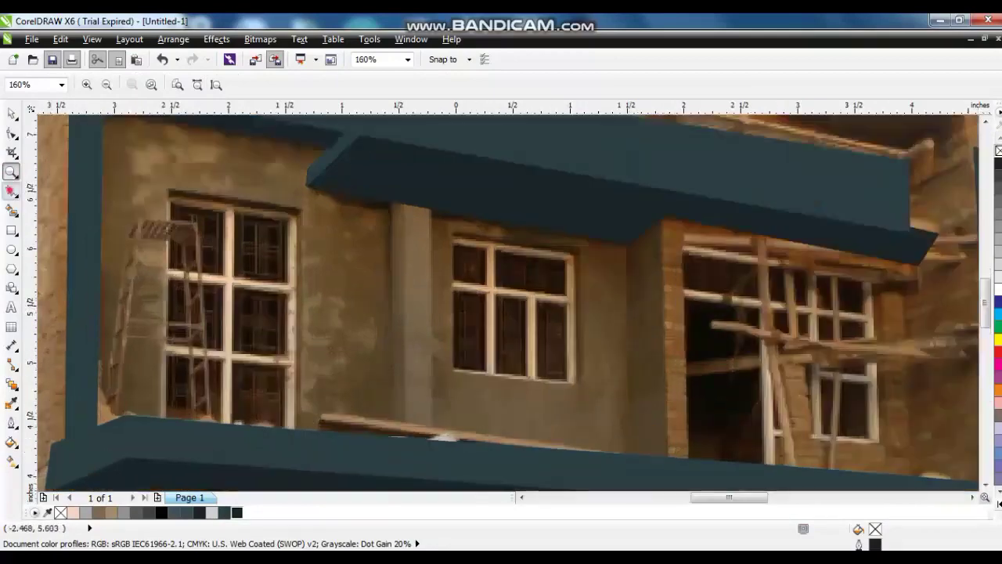
pyautogui.press('F5')
pyautogui.click(431, 186)
pyautogui.click(434, 453)
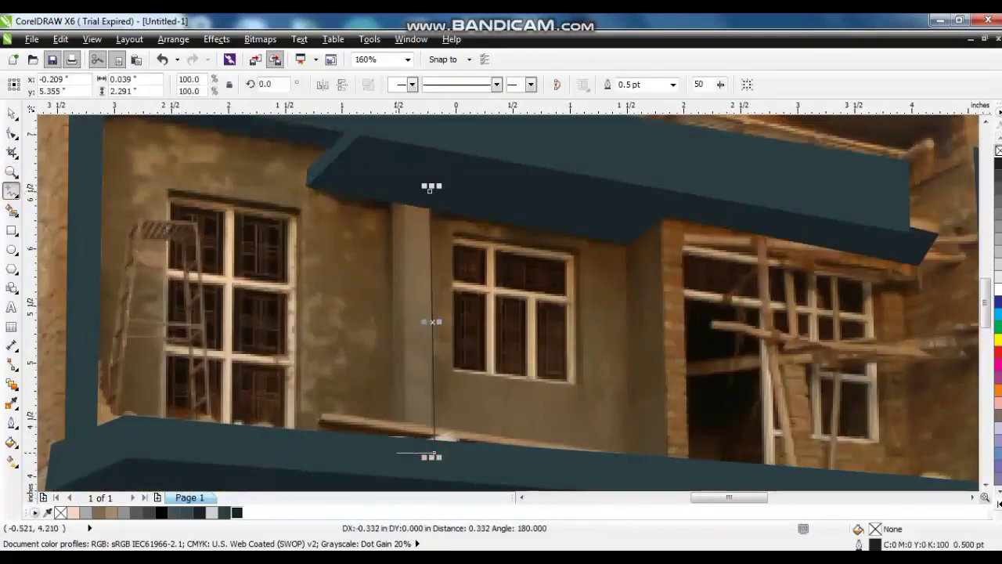
pyautogui.click(395, 453)
pyautogui.click(390, 173)
pyautogui.click(431, 189)
# Draw a closed strip along the pillar's left side and fill it with dark slate R:27 G:36 B:41, without an outline
pyautogui.click(405, 175)
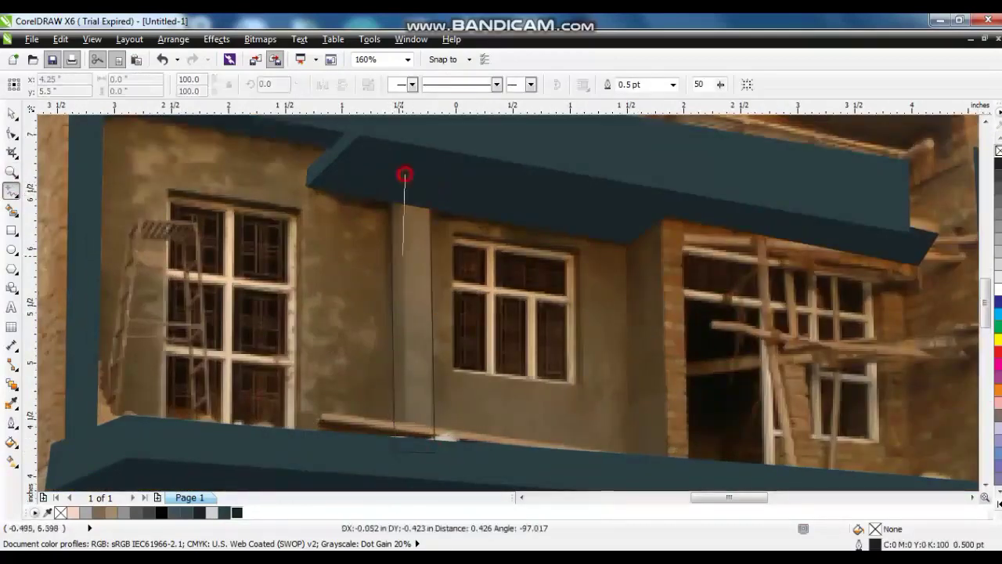
pyautogui.click(404, 454)
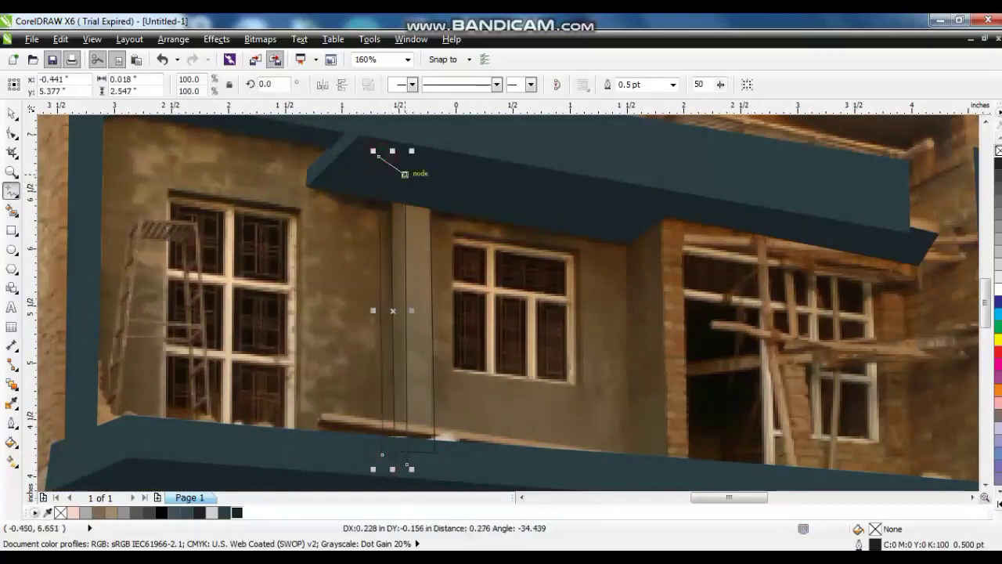
pyautogui.click(12, 114)
pyautogui.click(237, 513)
pyautogui.rightClick(999, 150)
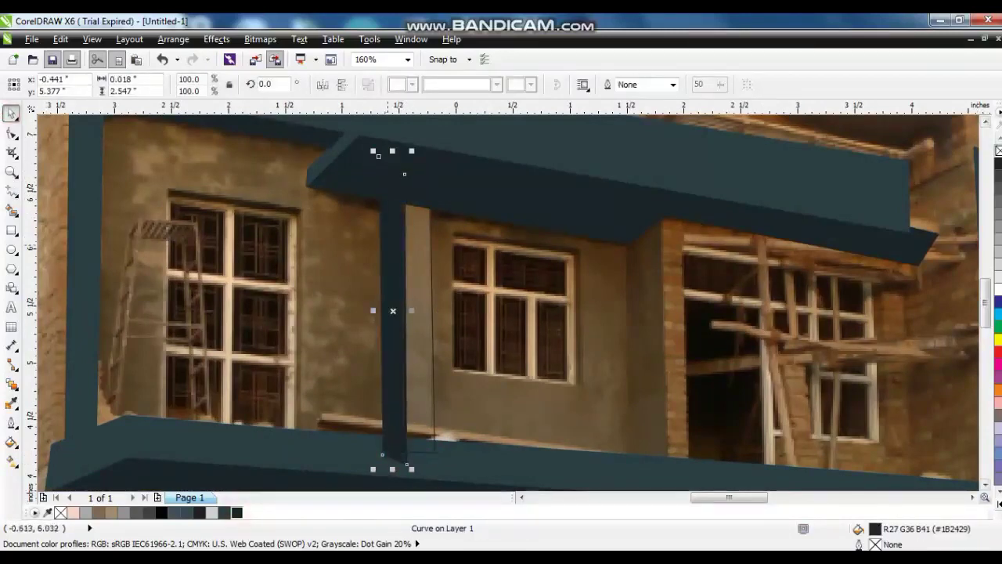
# PowerClip the dark strip inside the pillar shape and fill the pillar with slate R:42 G:61 B:67
pyautogui.rightClick(385, 411)
pyautogui.click(423, 183)
pyautogui.click(412, 314)
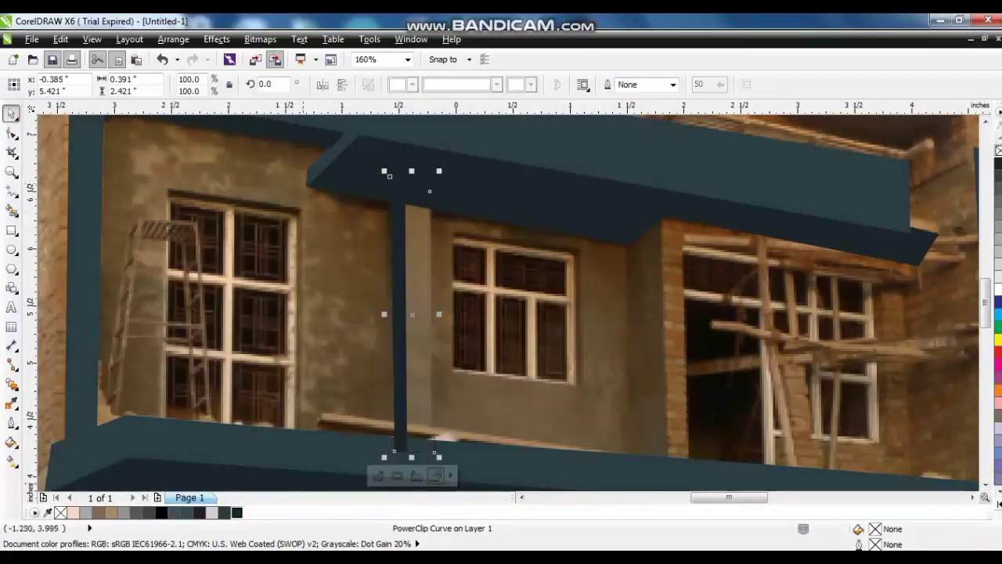
pyautogui.click(224, 512)
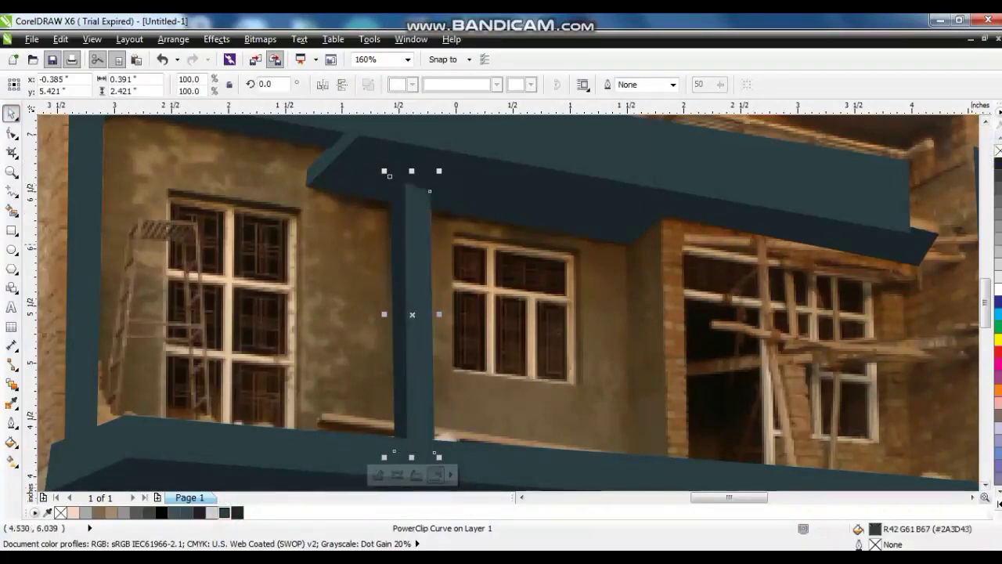
pyautogui.press('Escape')
pyautogui.scroll(-4, 497, 297)
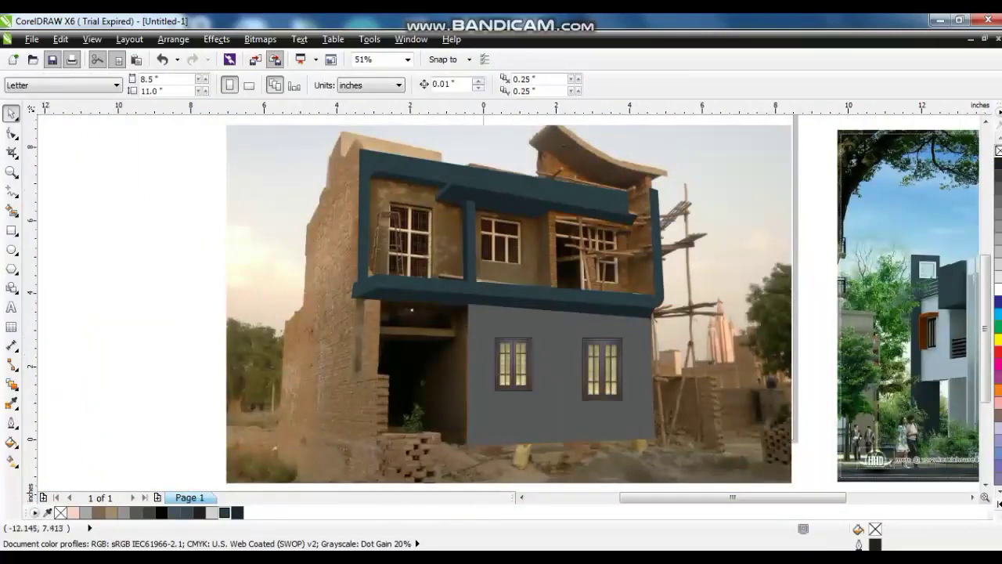
# Draw a rectangle about 3.11 by 6.94 in around the wooden door image
pyautogui.click(11, 172)
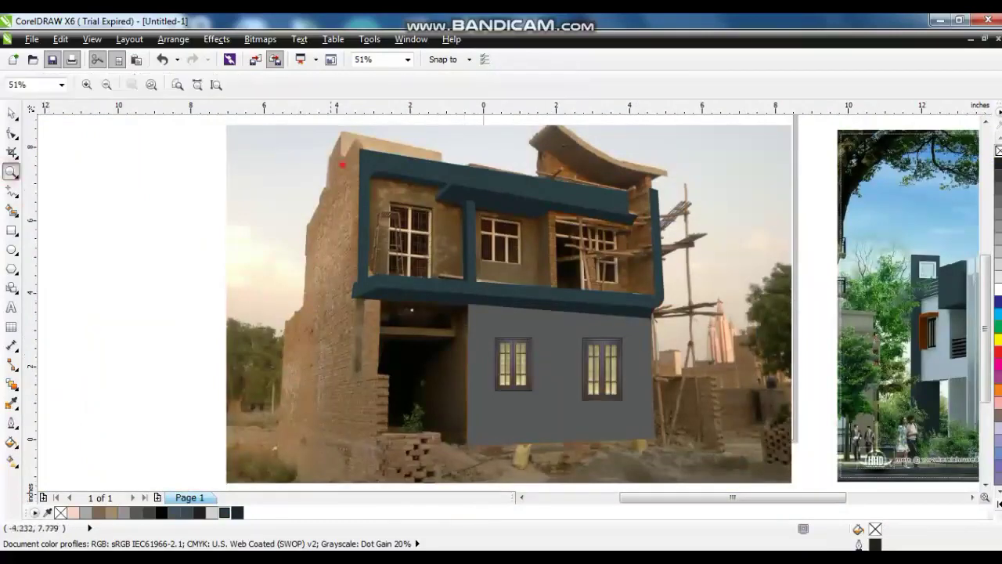
pyautogui.moveTo(561, 305); pyautogui.dragTo(546, 301)
pyautogui.click(14, 116)
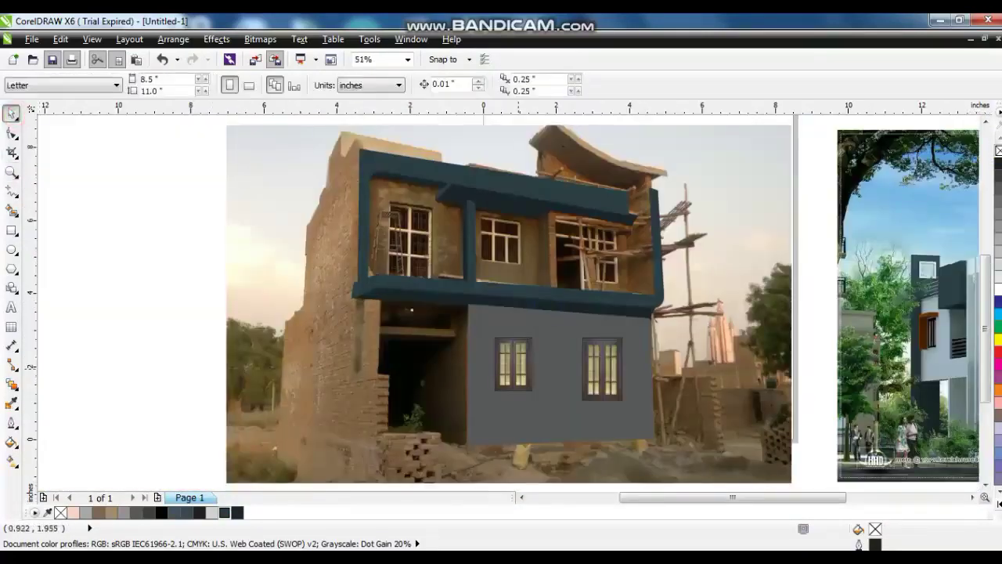
pyautogui.click(510, 363)
pyautogui.scroll(-2, 439, 325)
pyautogui.click(164, 238)
pyautogui.hotkey('shift', 'F2')
pyautogui.press('F6')
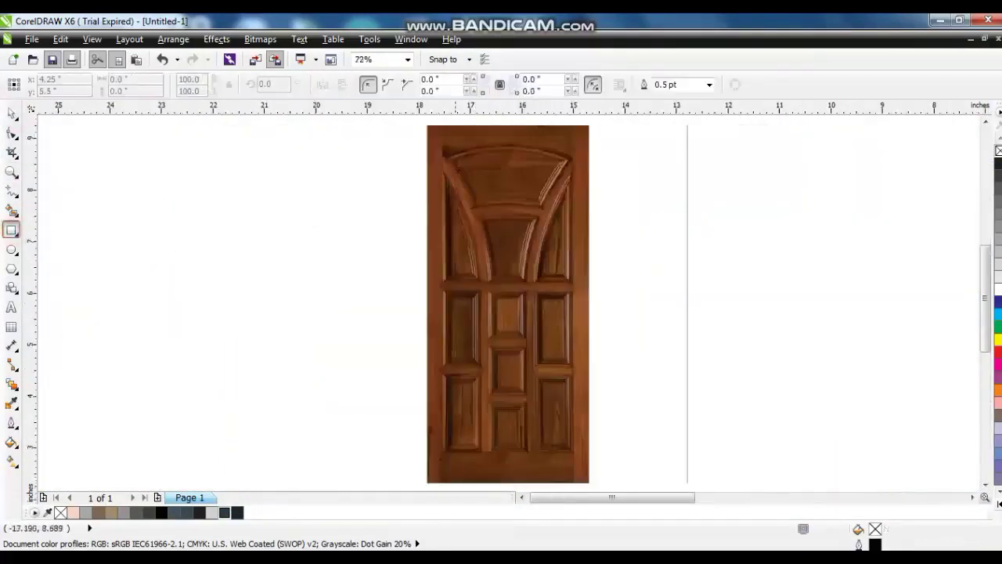
pyautogui.moveTo(427, 124); pyautogui.dragTo(589, 483)
# PowerClip the door bitmap inside the rectangle drawn around it
pyautogui.press('space')
pyautogui.click(597, 230)
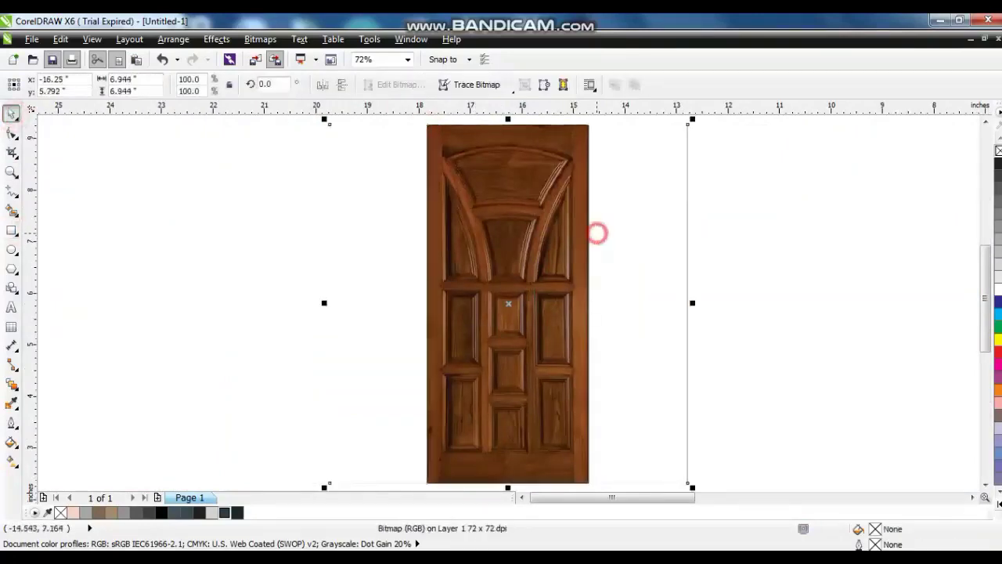
pyautogui.rightClick(597, 230)
pyautogui.click(650, 235)
pyautogui.click(593, 123)
pyautogui.press('Escape')
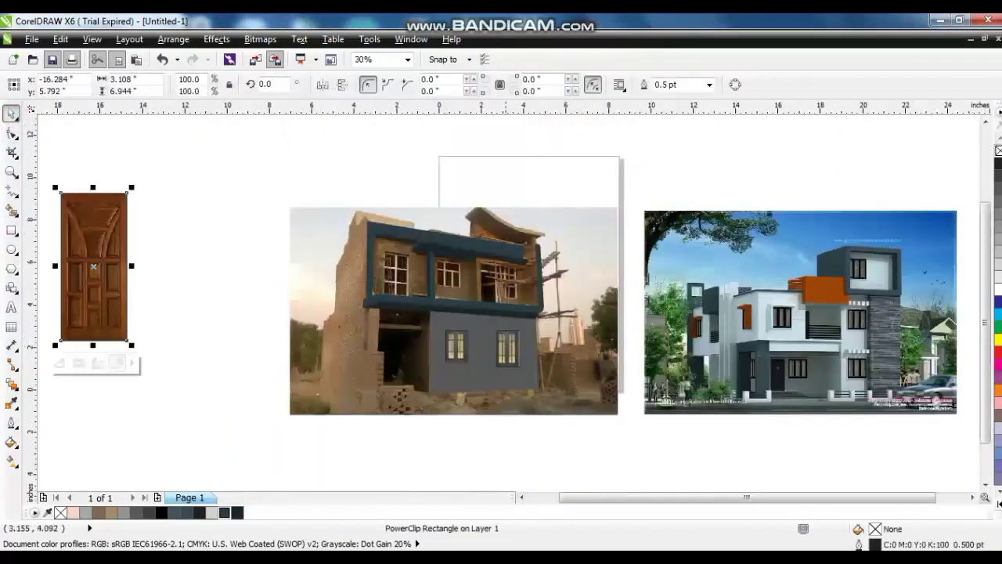
# Move the clipped door over the house's upper-left window and scale it down to about 0.73 by 1.63 in
pyautogui.moveTo(127, 235); pyautogui.dragTo(387, 252)
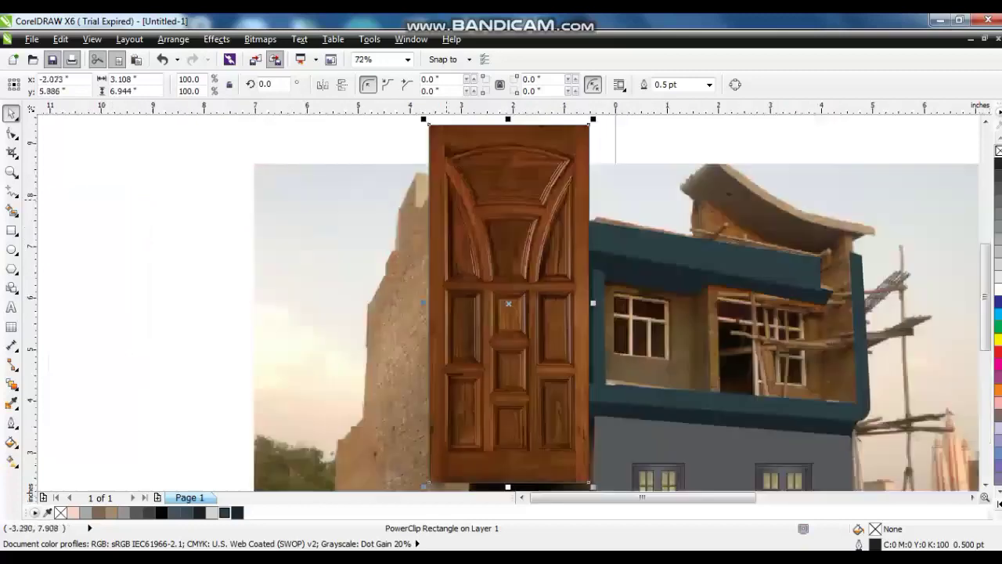
pyautogui.moveTo(593, 117); pyautogui.dragTo(538, 246)
pyautogui.moveTo(505, 313); pyautogui.dragTo(510, 347)
pyautogui.scroll(2, 505, 349)
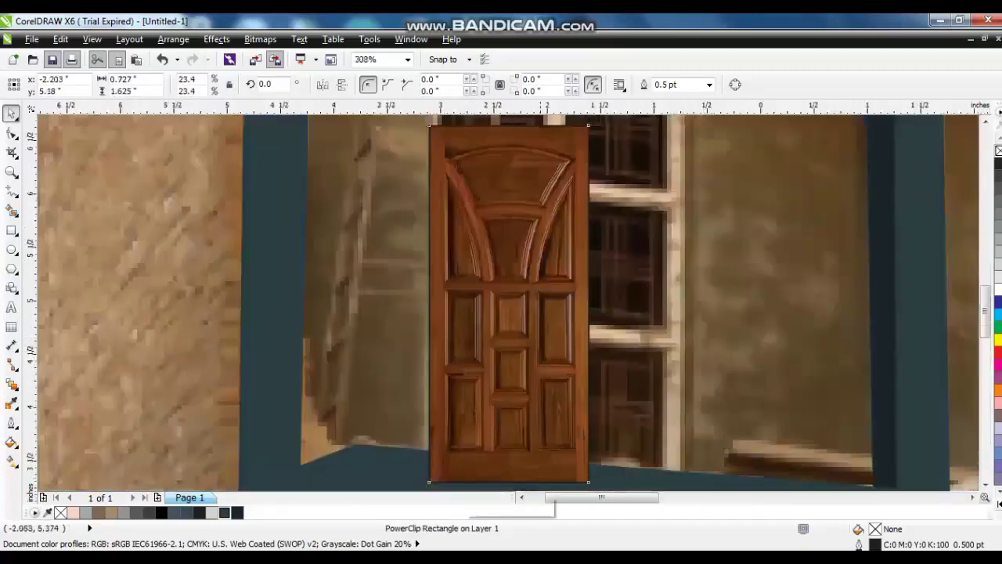
pyautogui.scroll(-1, 540, 261)
# Enlarge the door to about 1.17 by 2.32 in, skew it along the facade's slant and remove its outline
pyautogui.moveTo(570, 190); pyautogui.dragTo(594, 134)
pyautogui.moveTo(594, 252); pyautogui.dragTo(618, 269)
pyautogui.click(549, 259)
pyautogui.rightClick(998, 150)
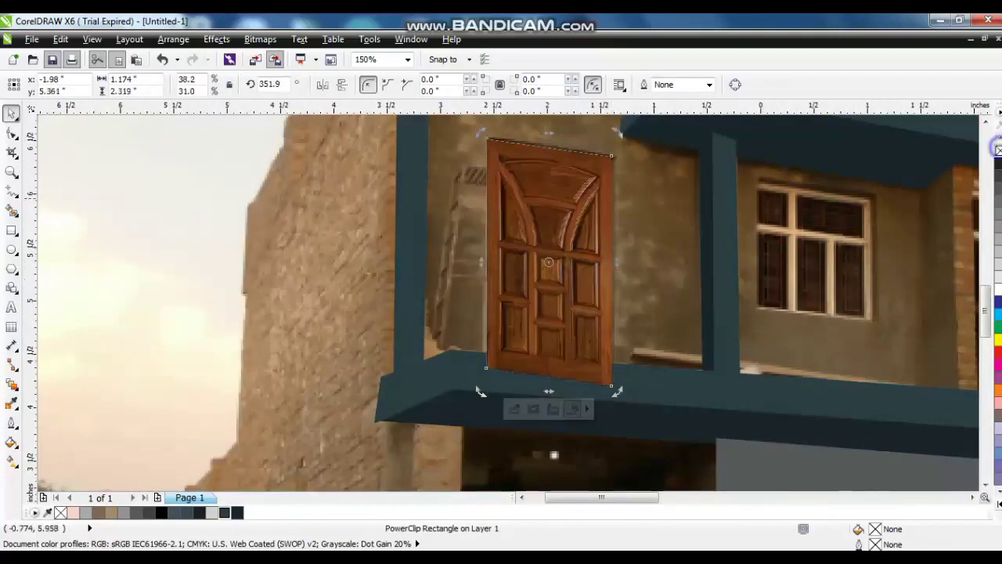
# Order the upper-left door behind the floor slab so that the slab overlaps its bottom edge
pyautogui.click(676, 197)
pyautogui.hotkey('shift', 'F2')
pyautogui.click(47, 190)
pyautogui.moveTo(343, 162); pyautogui.dragTo(561, 309)
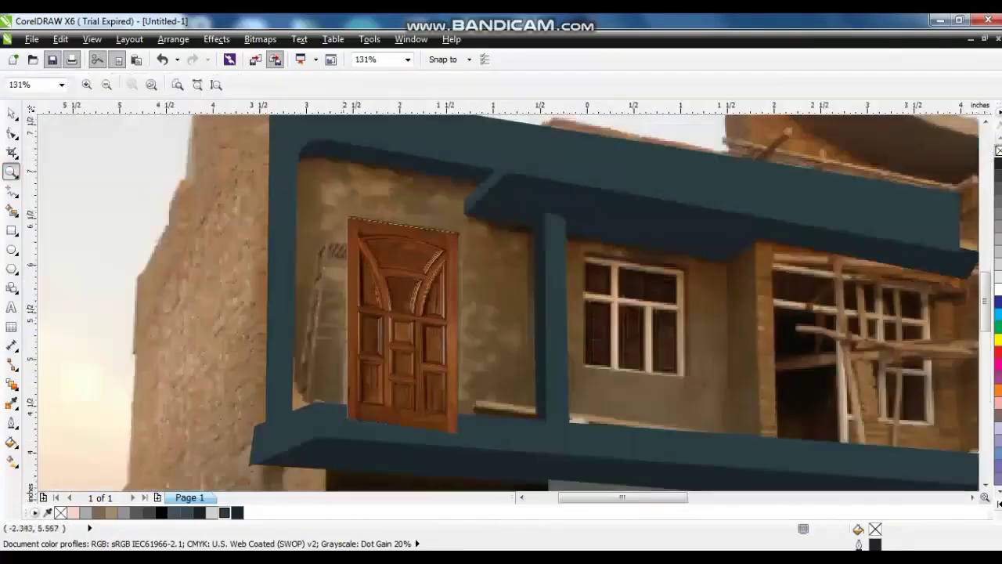
pyautogui.press('space')
pyautogui.click(413, 324)
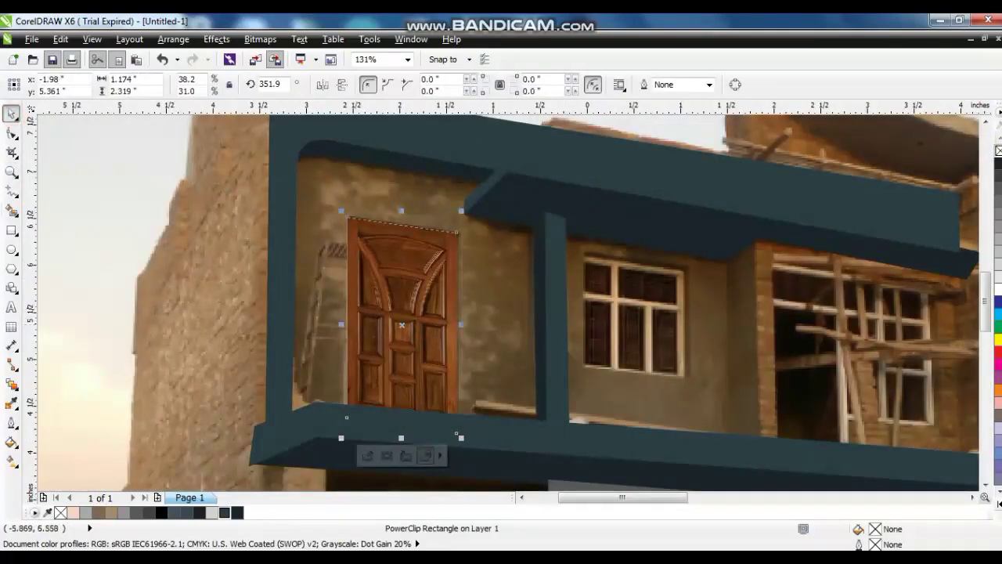
# Draw a closed wall shape about 3.08 by 3.32 in around the upper-left bay, from the frame's corner to the pillar and slab
pyautogui.press('F5')
pyautogui.click(293, 132)
pyautogui.doubleClick(565, 159)
pyautogui.doubleClick(555, 444)
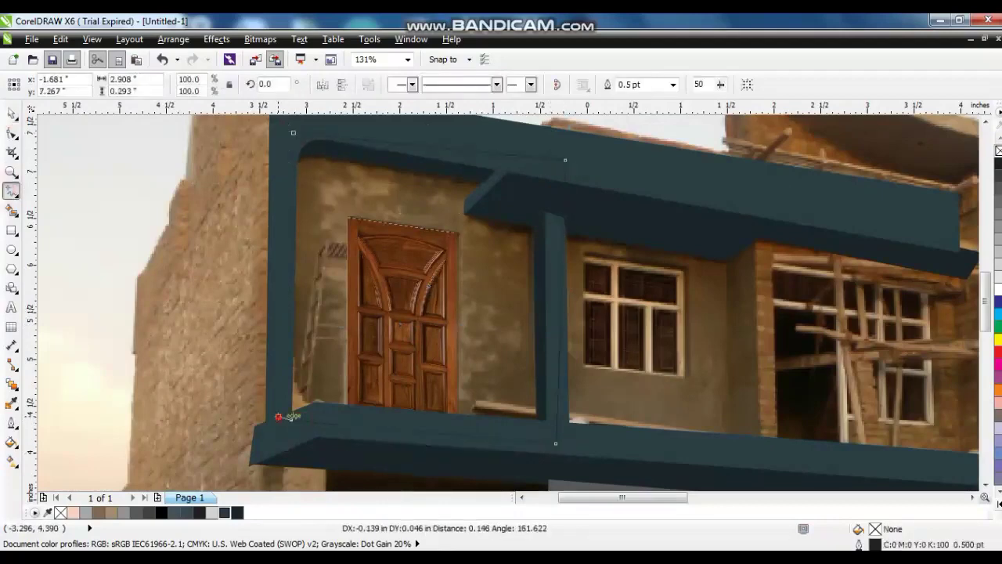
pyautogui.doubleClick(278, 416)
pyautogui.click(293, 132)
pyautogui.press('space')
# Fill the upper-left wall shape with pale blue R:201 G:222 B:227 sampled from the reference house, without an outline
pyautogui.press('F4')
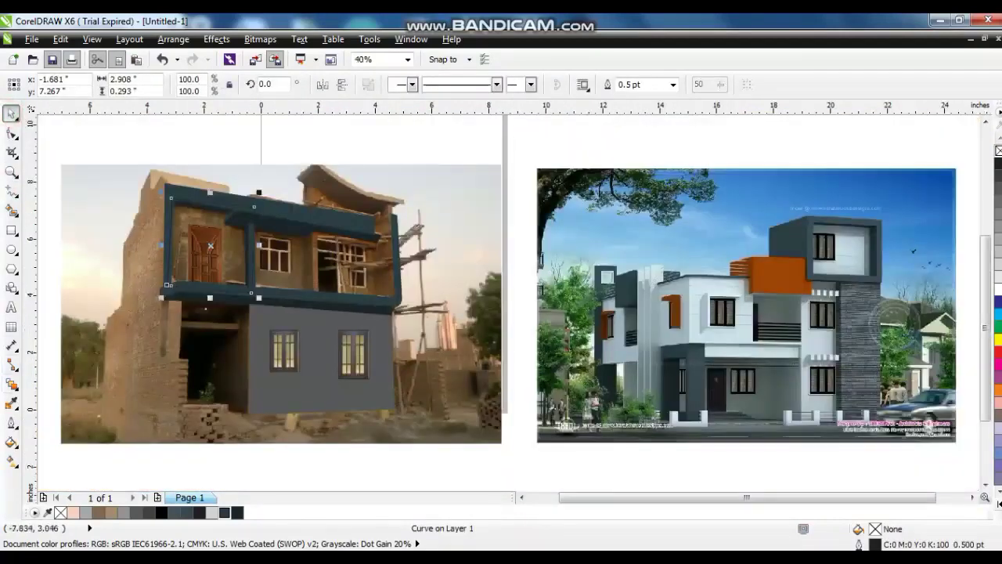
pyautogui.click(11, 403)
pyautogui.click(747, 357)
pyautogui.click(235, 248)
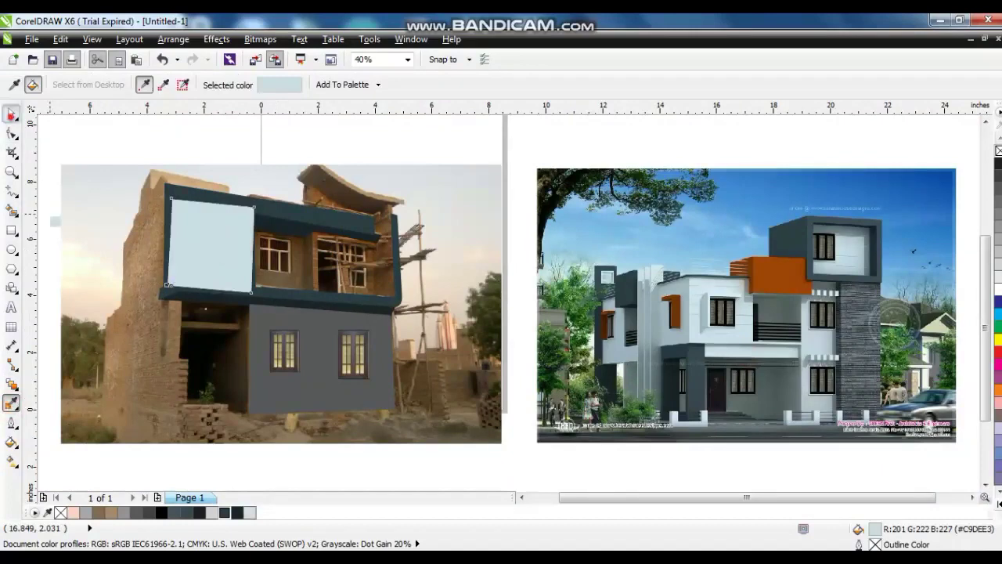
# Send the pale blue wall shape behind the door, pillar, canopy and frame
pyautogui.press('space')
pyautogui.hotkey('ctrl', 'pagedown')
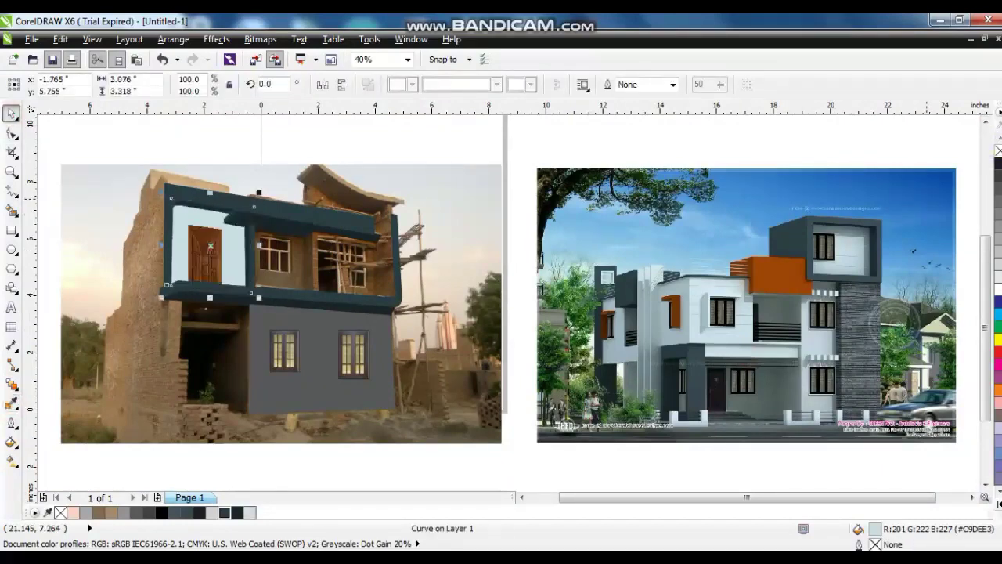
pyautogui.click(250, 146)
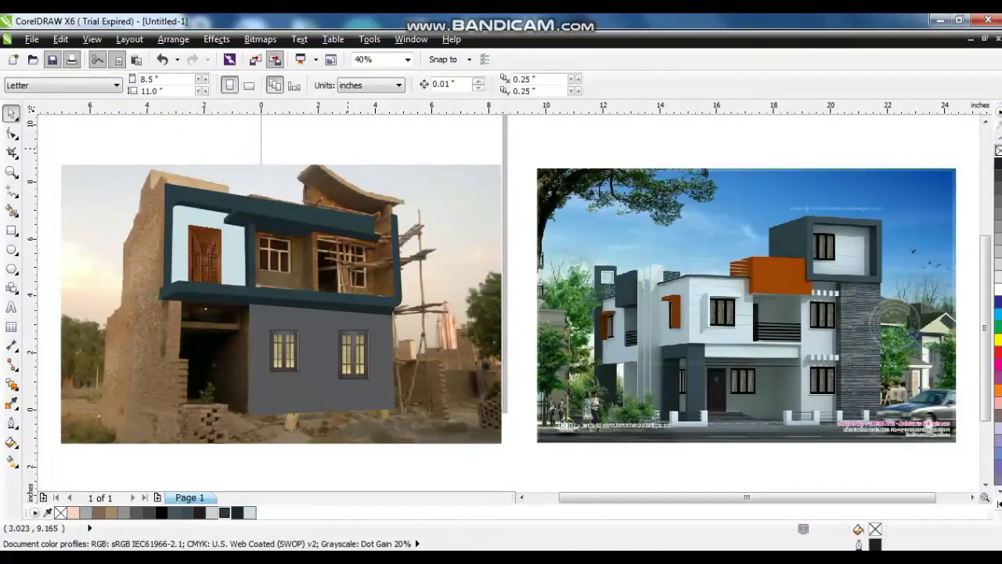
# Draw a closed wall shape over the upper-right bay, from the canopy's underside down into the floor slab
pyautogui.click(11, 170)
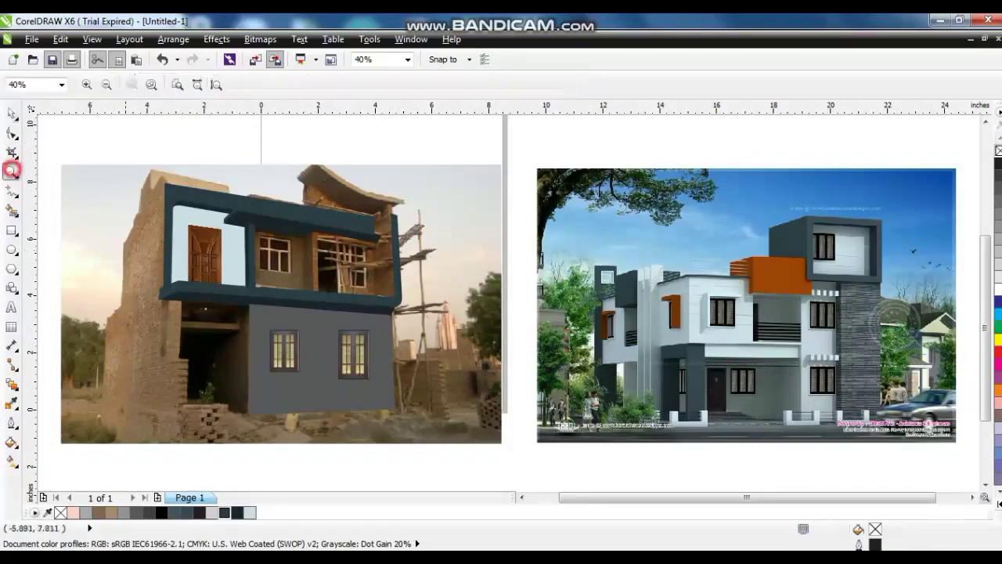
pyautogui.moveTo(468, 325); pyautogui.dragTo(471, 327)
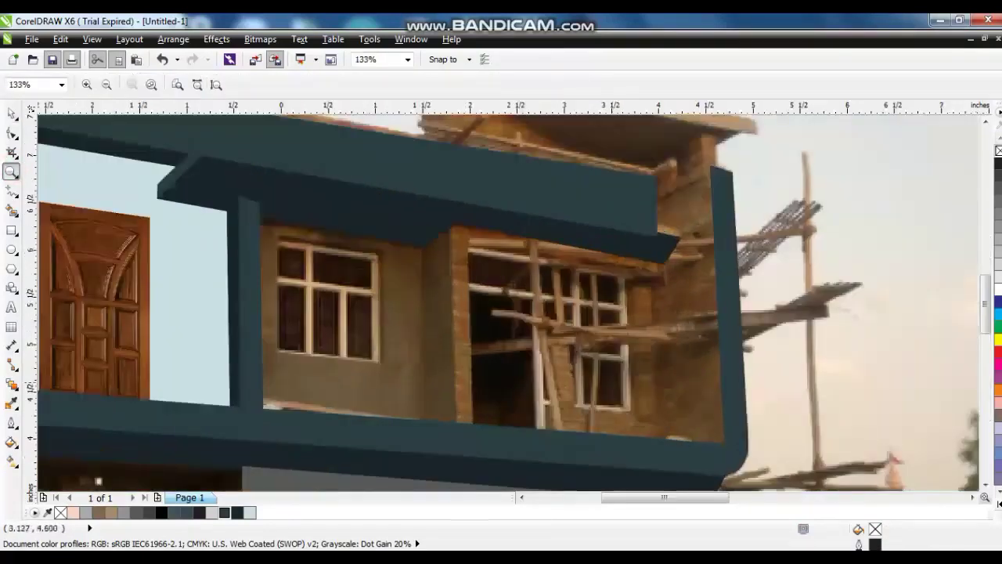
pyautogui.press('F5')
pyautogui.click(457, 432)
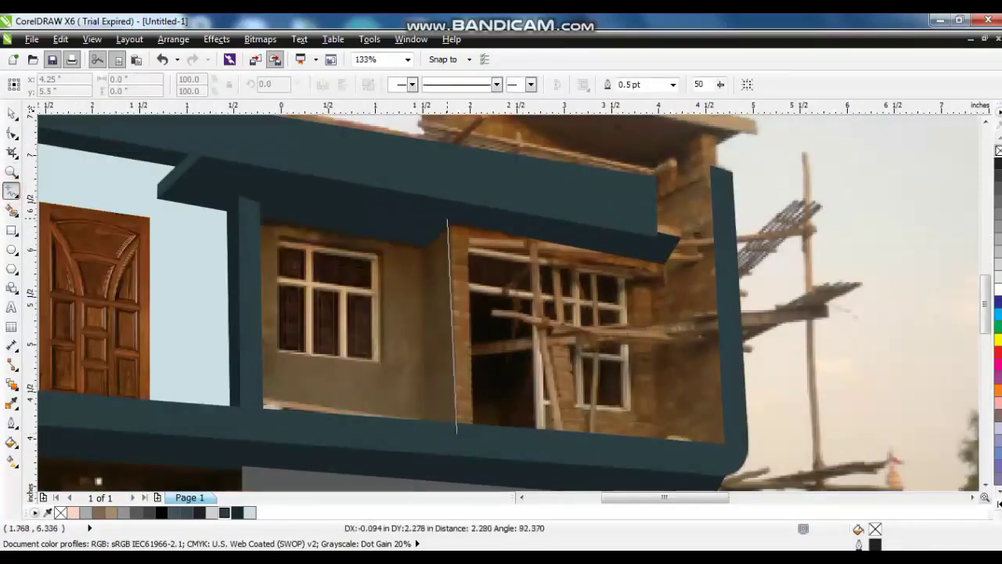
pyautogui.doubleClick(446, 217)
pyautogui.doubleClick(661, 254)
pyautogui.doubleClick(667, 454)
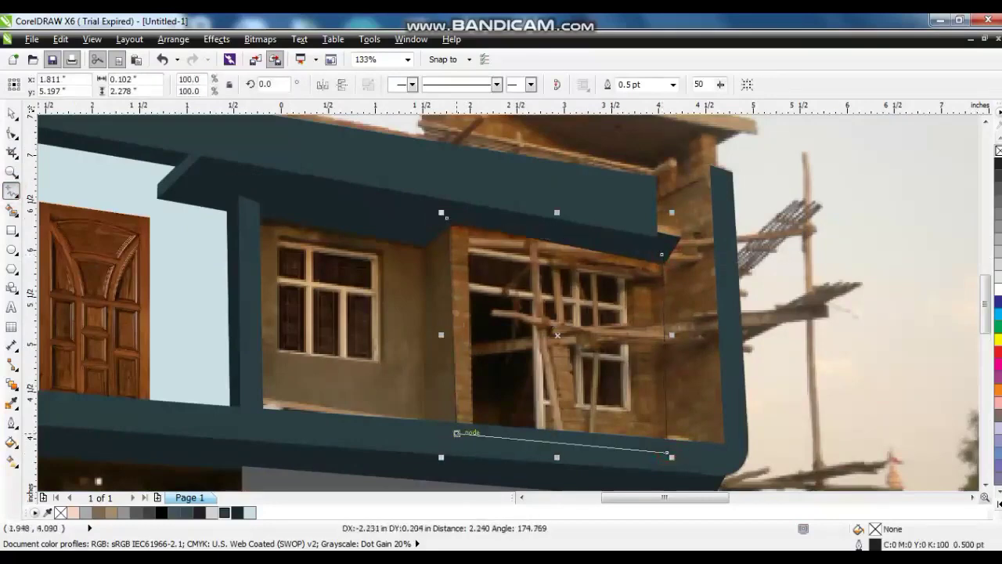
pyautogui.click(456, 433)
# Copy the wooden door over the upper-right doorway, scaled to about 0.81 by 1.93 in and skewed along the facade's slant
pyautogui.click(11, 114)
pyautogui.moveTo(94, 306); pyautogui.dragTo(517, 344)
pyautogui.click(582, 237)
pyautogui.moveTo(582, 237); pyautogui.dragTo(501, 282)
pyautogui.moveTo(502, 368); pyautogui.dragTo(504, 340)
pyautogui.moveTo(544, 429); pyautogui.dragTo(549, 441)
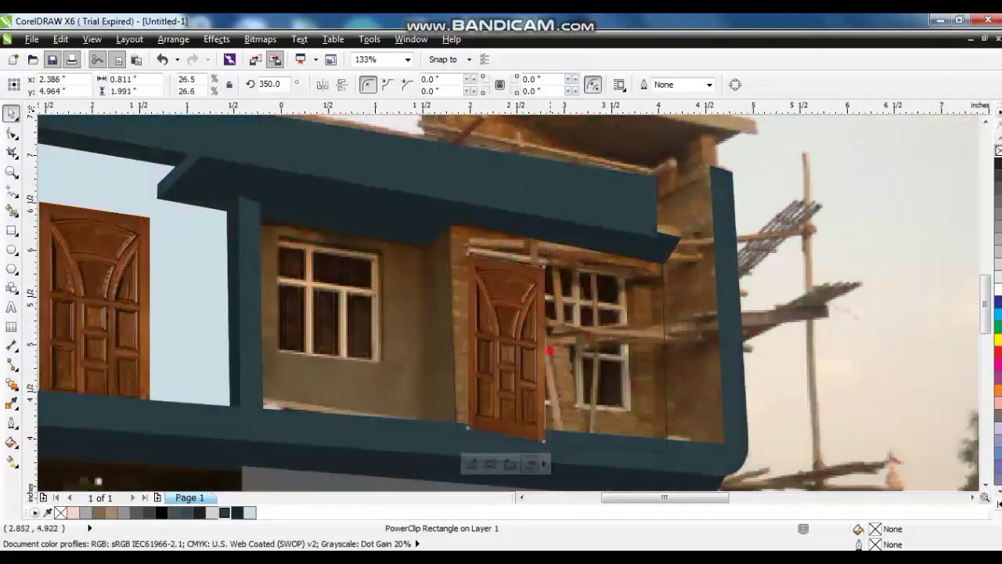
pyautogui.moveTo(550, 351); pyautogui.dragTo(550, 345)
pyautogui.click(520, 428)
# Copy the ground floor's right window beside the upper-right door, scaled to about 0.83 by 1.28 in and skewed along the facade
pyautogui.scroll(-1, 406, 316)
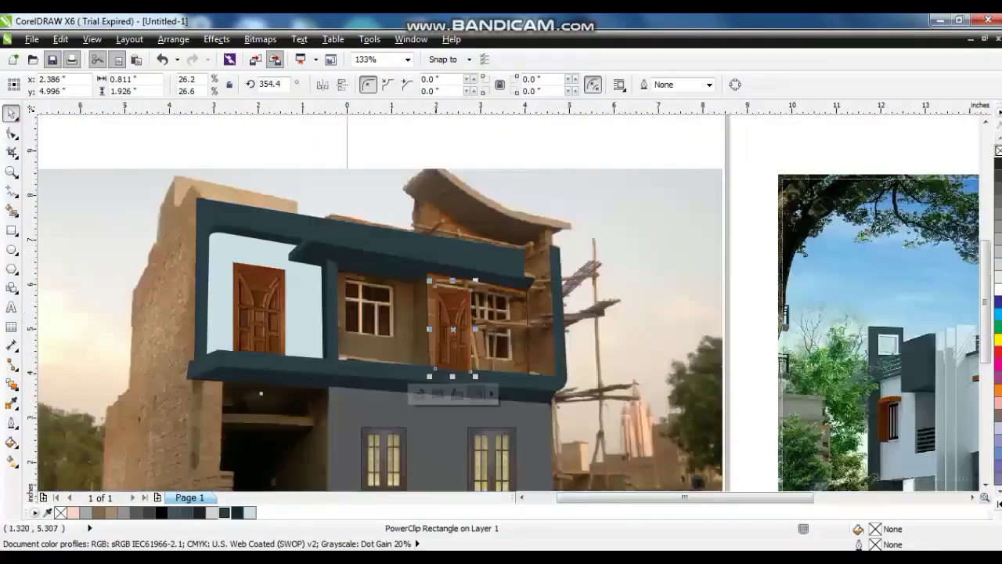
pyautogui.moveTo(492, 458); pyautogui.dragTo(505, 323)
pyautogui.scroll(2, 505, 322)
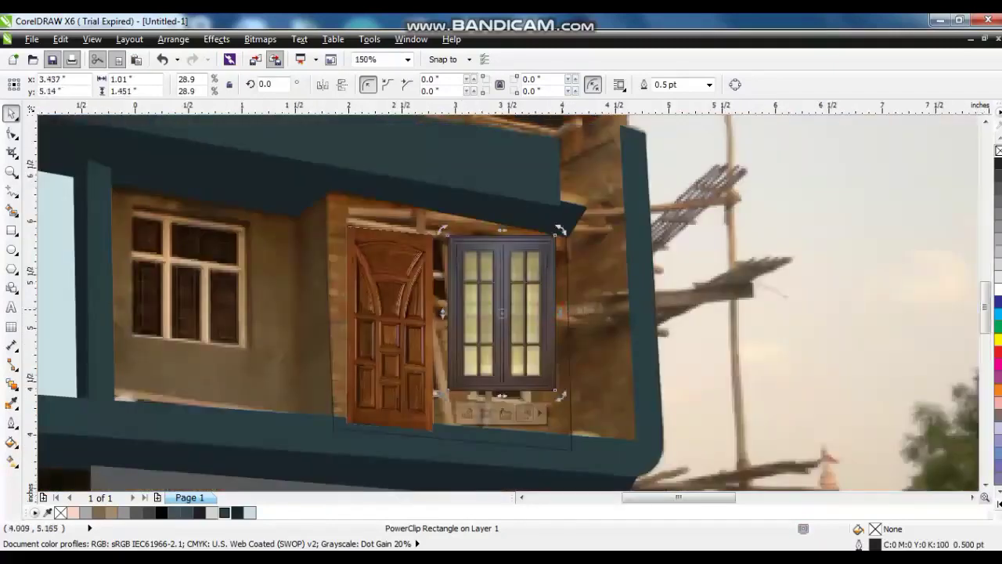
pyautogui.moveTo(560, 230); pyautogui.dragTo(542, 249)
pyautogui.click(557, 227)
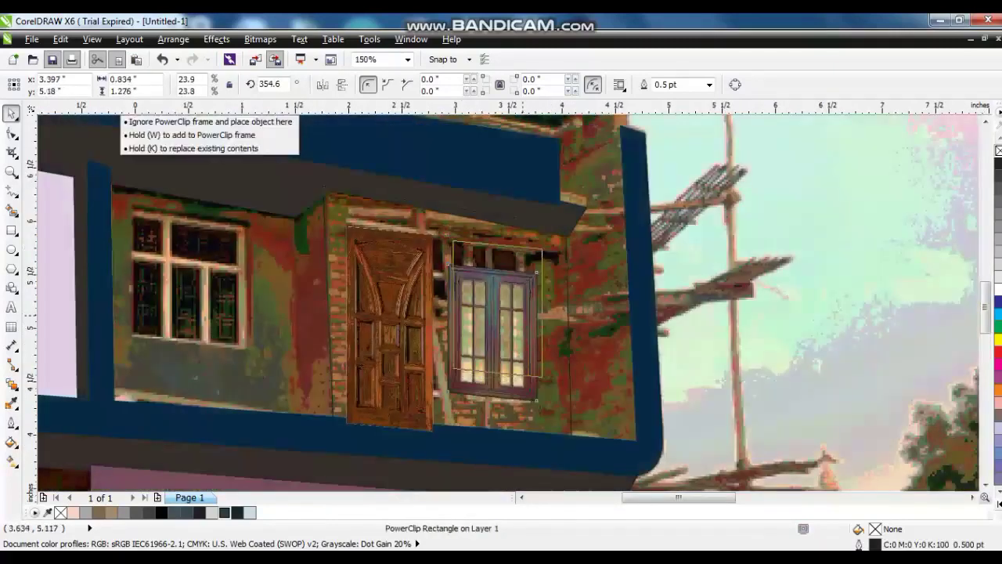
pyautogui.moveTo(523, 315); pyautogui.dragTo(530, 327)
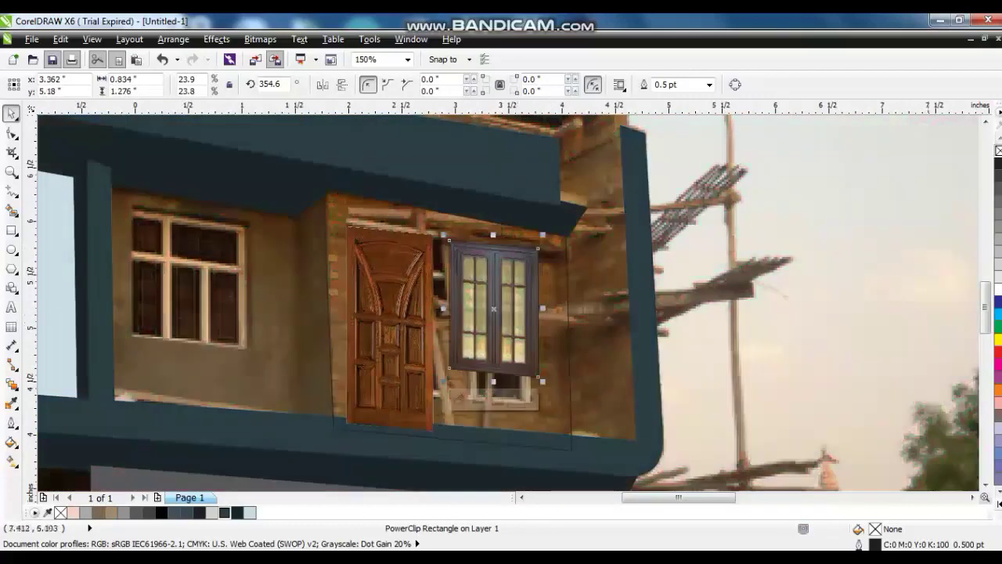
# Remove the upper-right window's outline and copy the window over the upper-middle window opening, widened to about 1.11 by 1.28 in
pyautogui.rightClick(997, 149)
pyautogui.moveTo(495, 325); pyautogui.dragTo(249, 283)
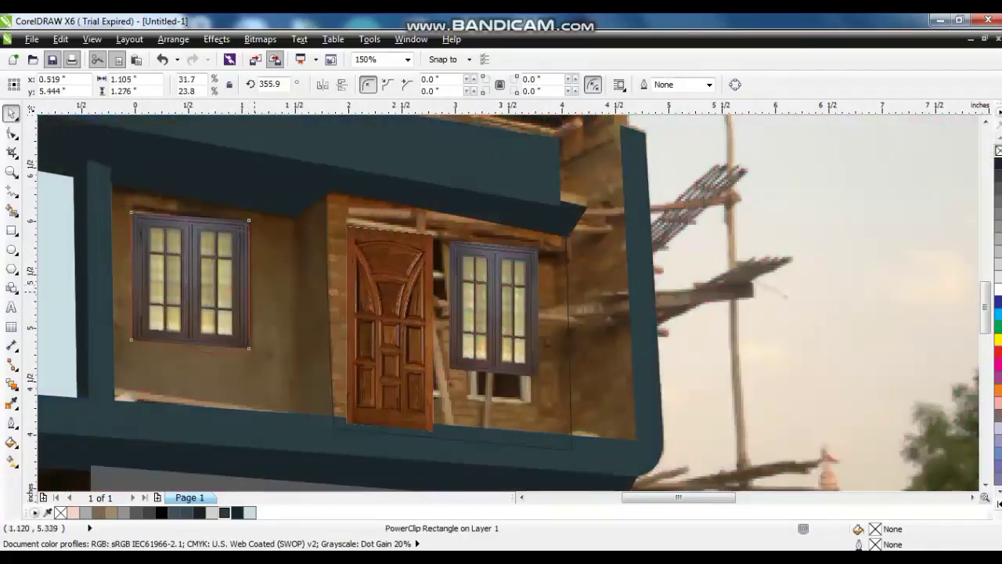
# Fill the upper-right wall with light blue #C9DEE3, remove its outline and send it behind the floor slab
pyautogui.press('Escape')
pyautogui.scroll(-1, 434, 274)
pyautogui.click(435, 274)
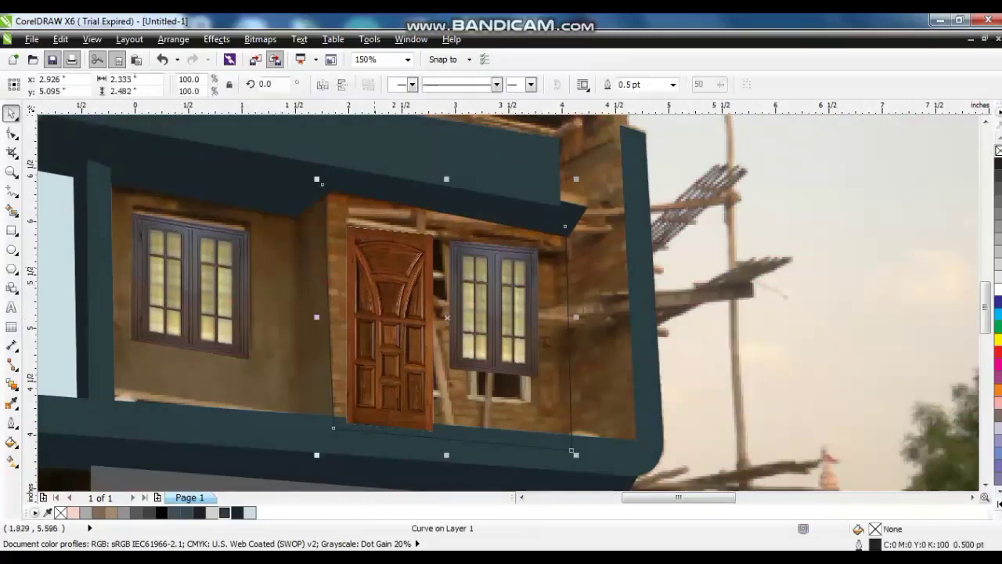
pyautogui.scroll(-1, 435, 274)
pyautogui.click(250, 512)
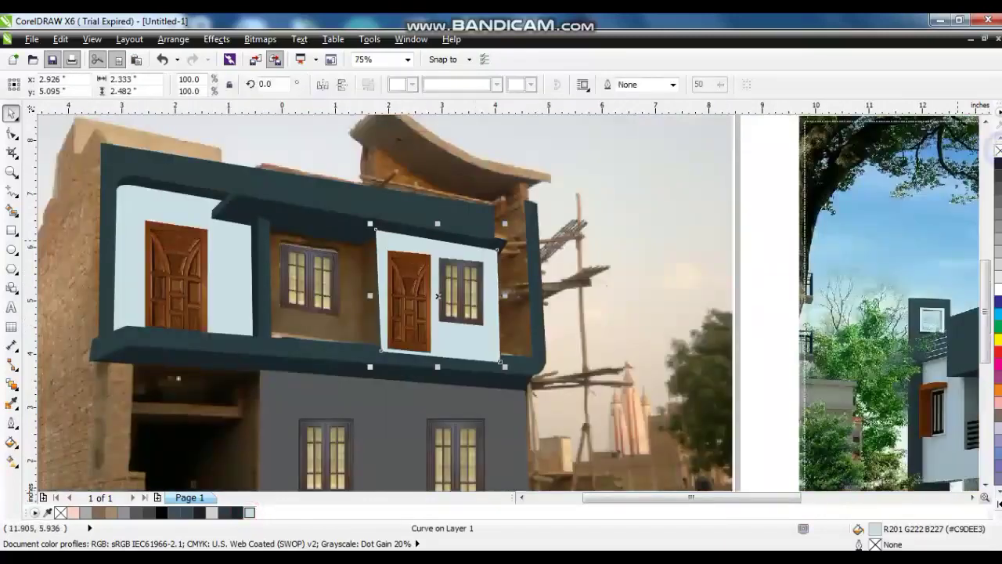
pyautogui.hotkey('ctrl', 'pagedown')
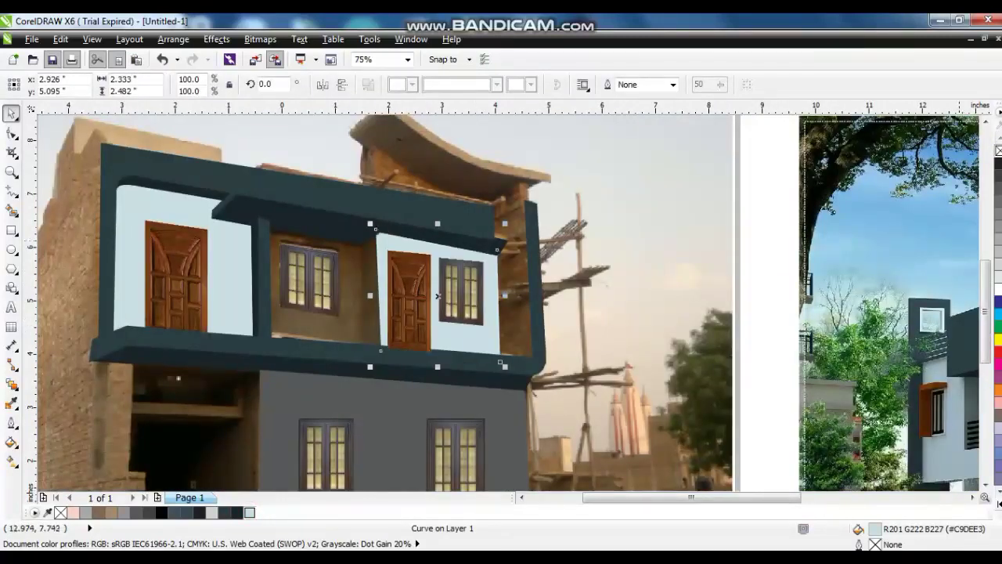
pyautogui.click(411, 337)
pyautogui.press('Escape')
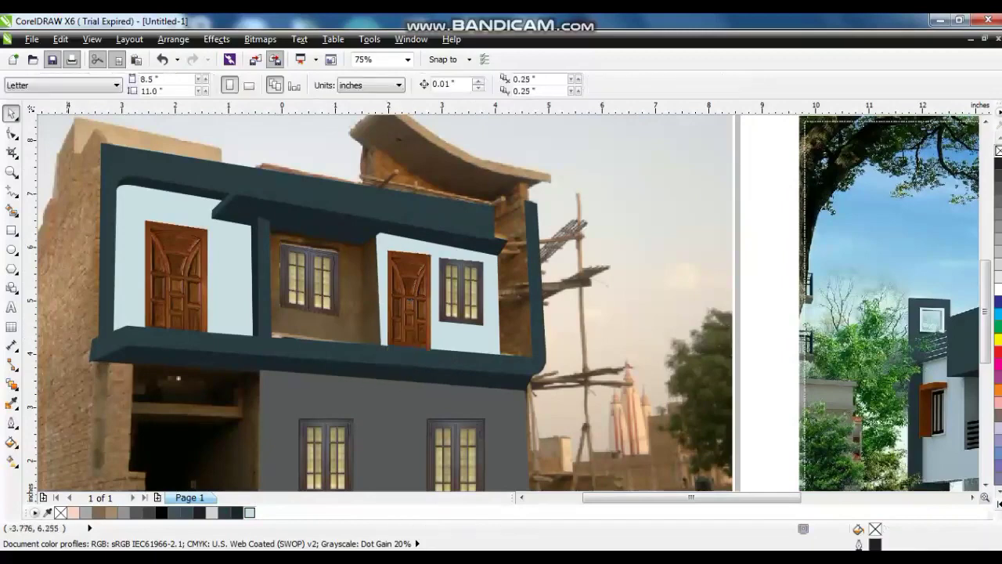
# Draw a closed wall shape about 2.26 by 2.54 in over the upper-middle bay, from the pillar to the light blue wall
pyautogui.click(11, 171)
pyautogui.click(371, 290)
pyautogui.click(11, 190)
pyautogui.click(280, 409)
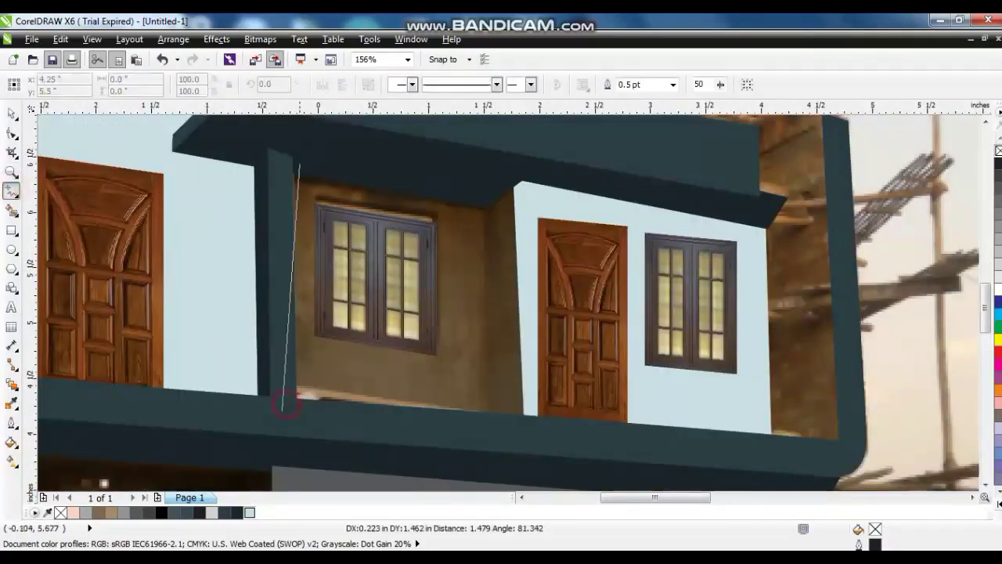
pyautogui.click(290, 151)
pyautogui.click(519, 185)
pyautogui.click(532, 432)
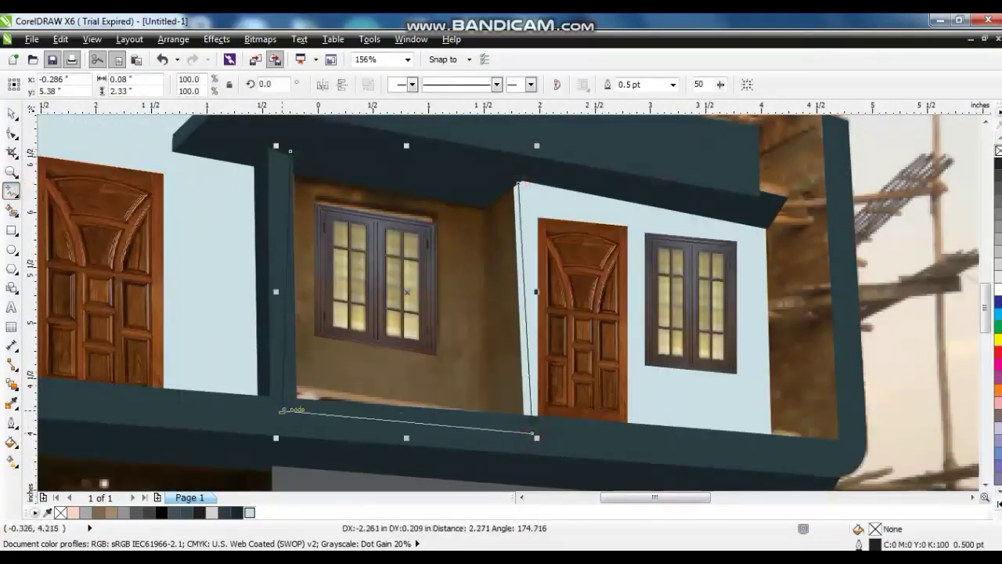
# Draw a closed narrow side-wall shape between the upper-middle wall and the upper-right light blue wall
pyautogui.click(488, 436)
pyautogui.click(478, 175)
pyautogui.click(530, 163)
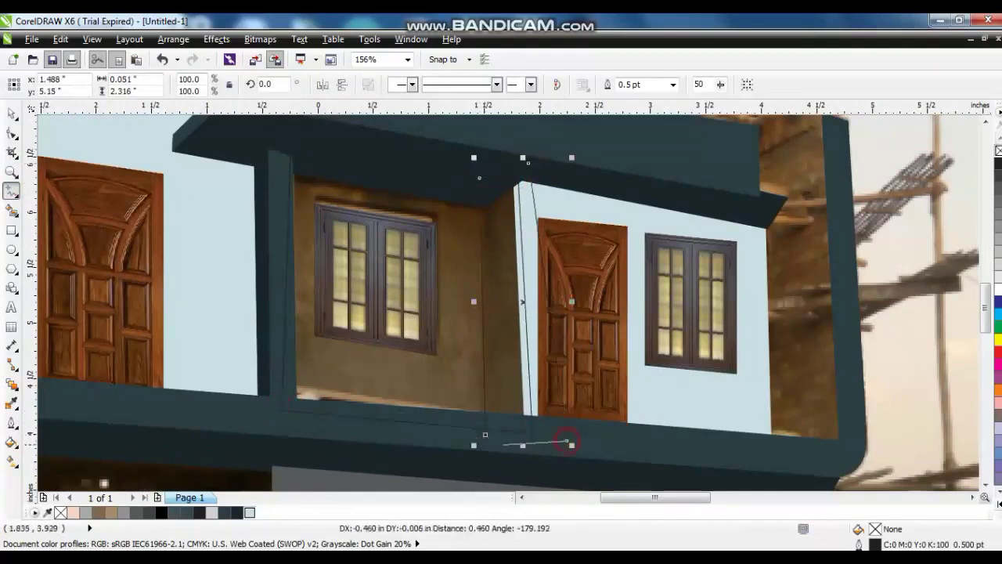
pyautogui.press('space')
# Fill the narrow side wall with dark orange #783903 sampled from the reference house, without an outline, behind the canopy and slab
pyautogui.press('F4')
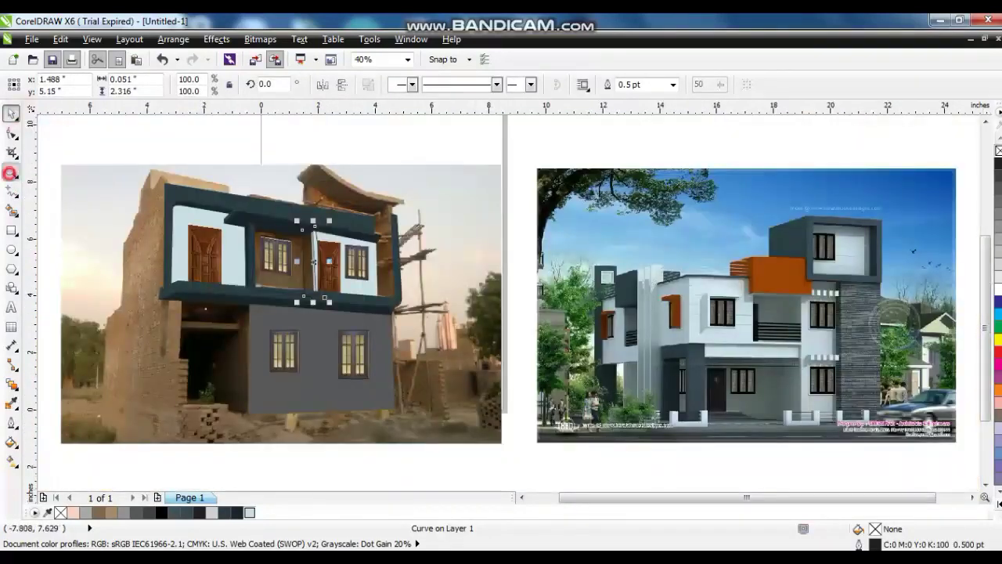
pyautogui.click(11, 172)
pyautogui.click(612, 196)
pyautogui.click(11, 403)
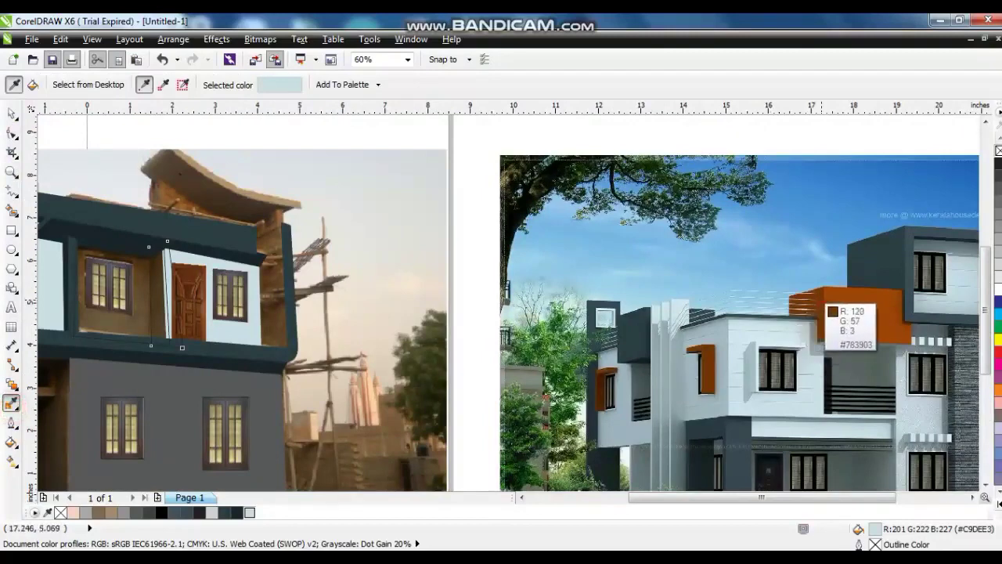
pyautogui.click(827, 311)
pyautogui.click(165, 298)
pyautogui.press('space')
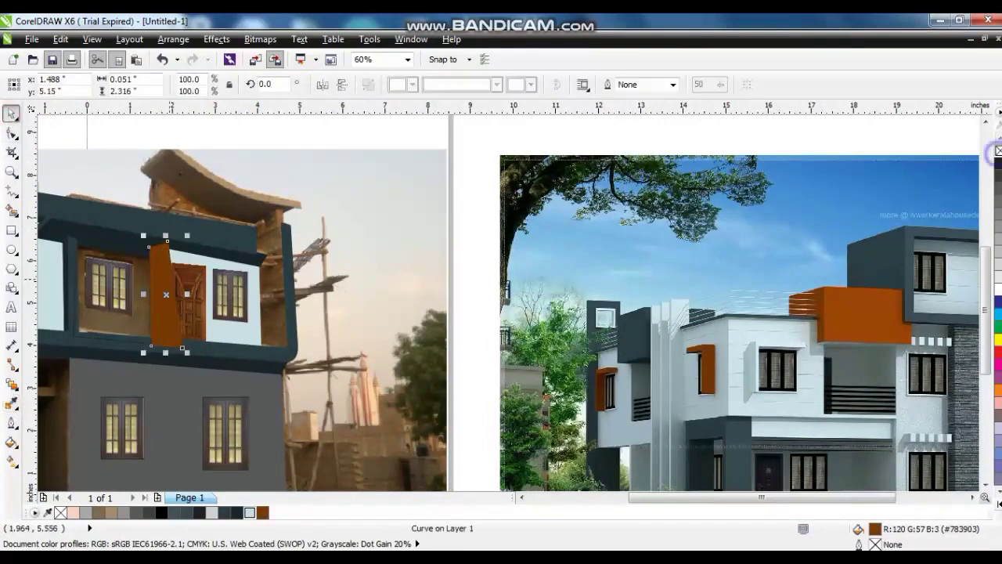
pyautogui.rightClick(170, 296)
pyautogui.press('Escape')
pyautogui.press('Escape')
# Fill the upper-middle wall with orange #9D4505 from the reference house, remove its outline and place it behind the window
pyautogui.click(122, 290)
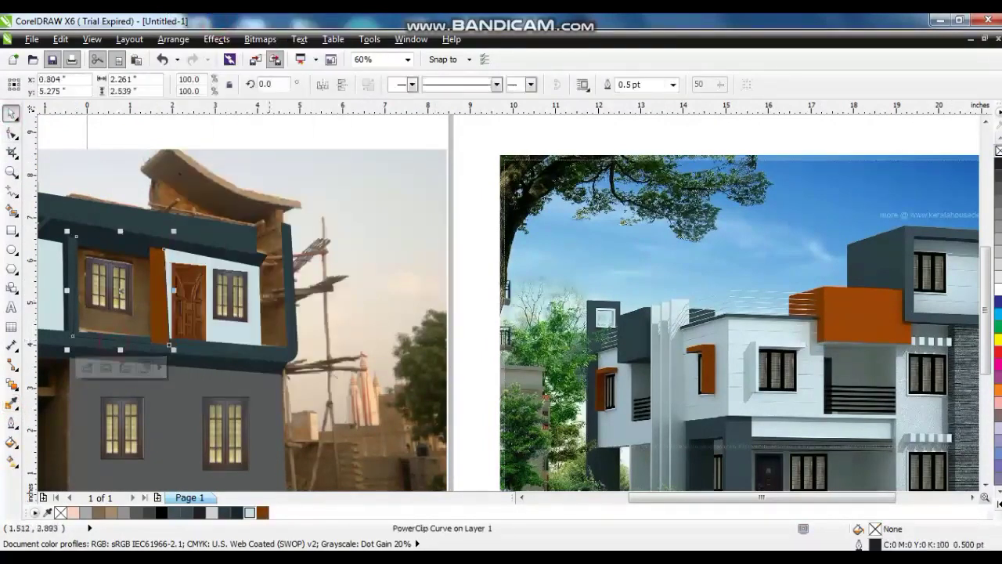
pyautogui.press('space')
pyautogui.click(121, 291)
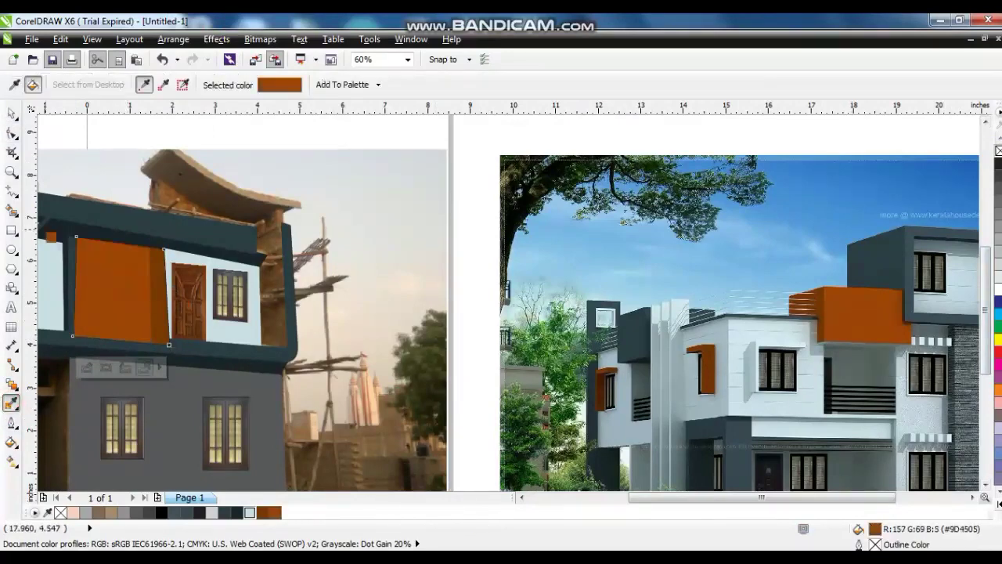
pyautogui.press('space')
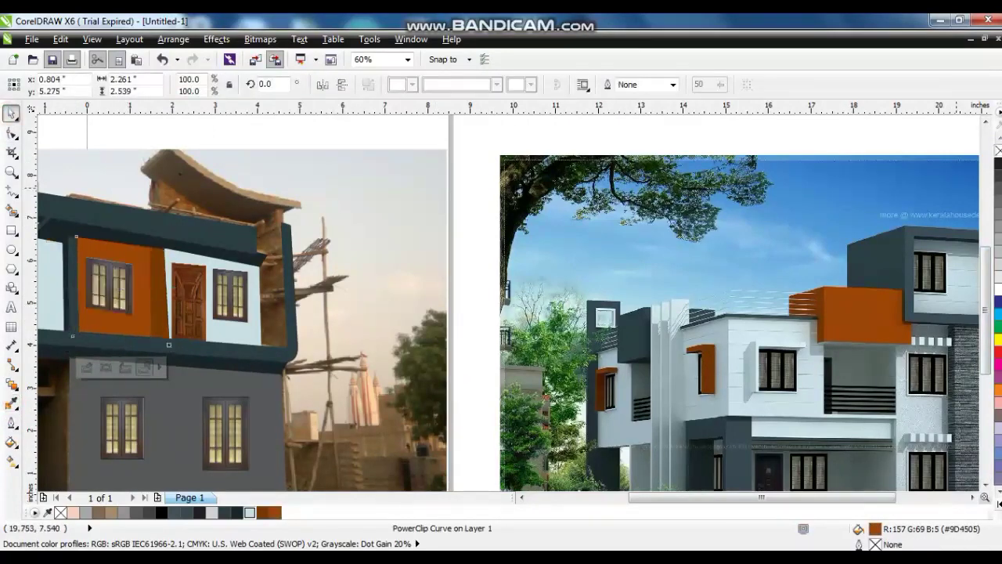
pyautogui.click(121, 290)
pyautogui.hotkey('shift', 'F2')
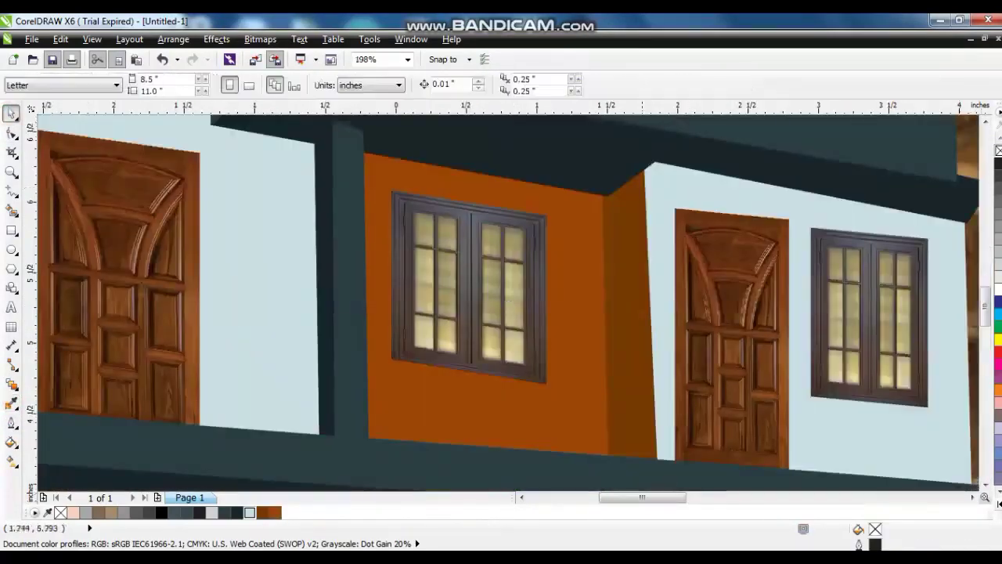
# Reshape the light blue upper-right wall's left edge so its upper corner meets the canopy corner beside the orange side wall
pyautogui.click(639, 200)
pyautogui.click(638, 200)
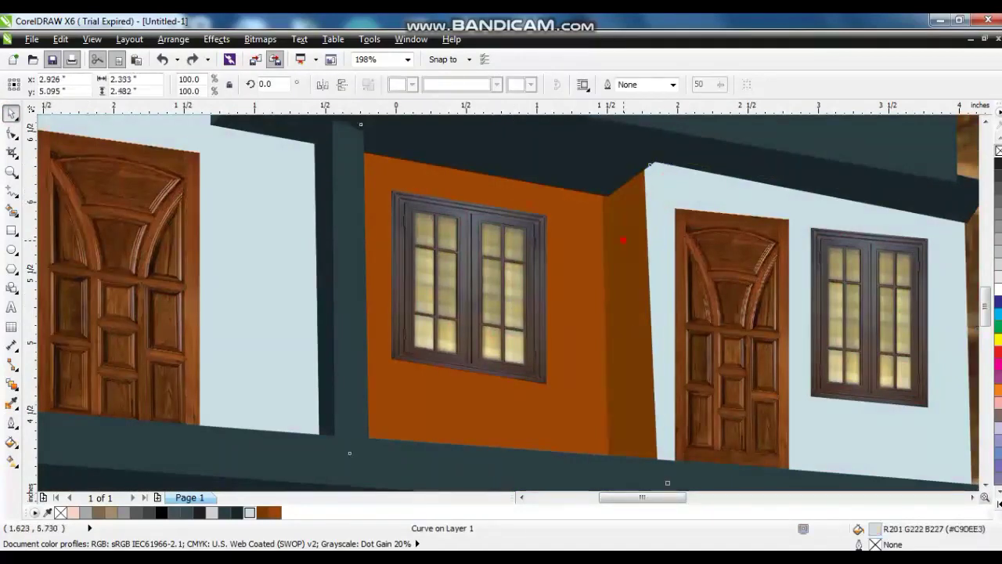
pyautogui.click(649, 190)
pyautogui.hotkey('ctrl', 'pagedown')
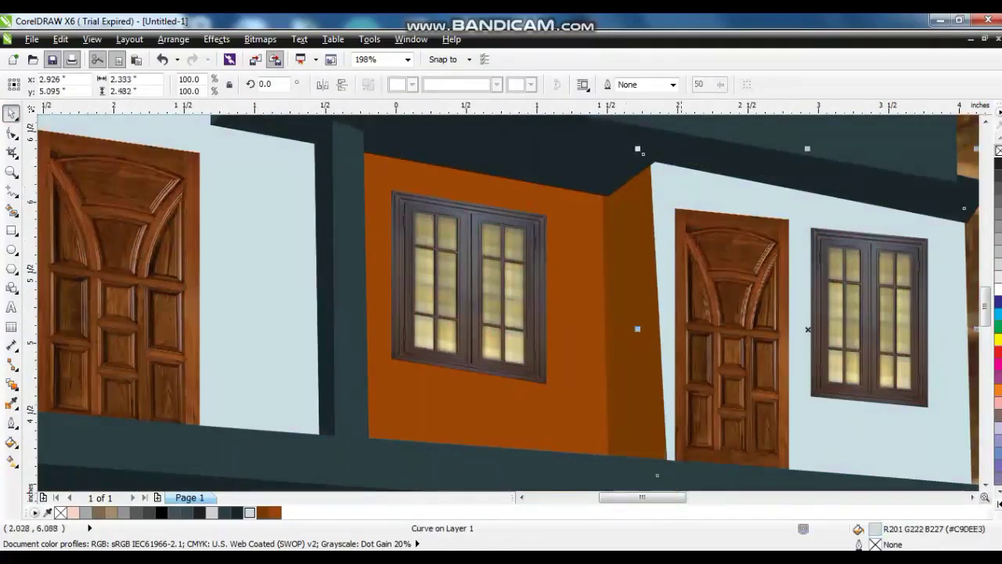
pyautogui.click(11, 133)
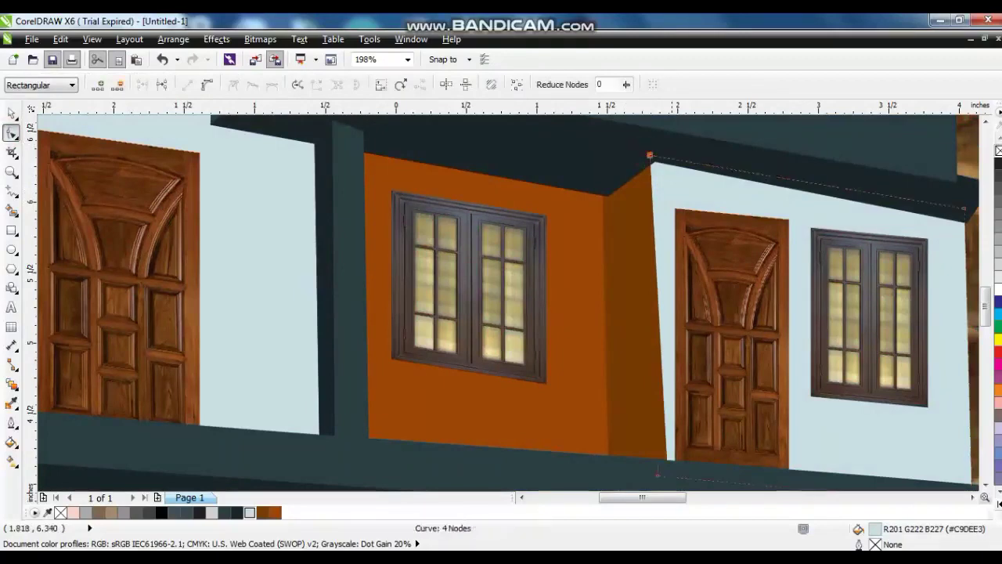
pyautogui.click(642, 188)
pyautogui.moveTo(652, 167); pyautogui.dragTo(654, 162)
pyautogui.press('space')
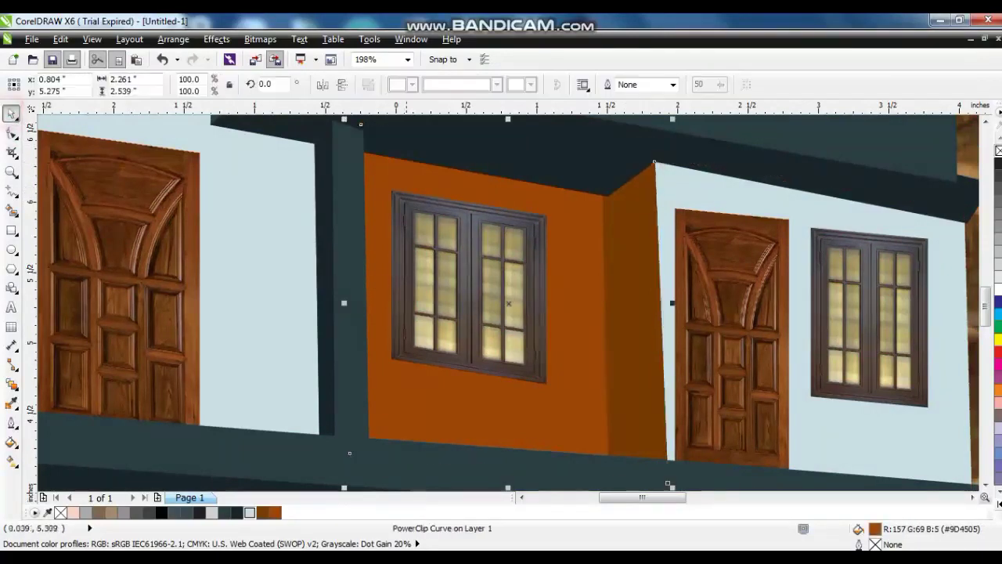
pyautogui.scroll(-5, 401, 286)
pyautogui.press('Escape')
pyautogui.scroll(2, 632, 346)
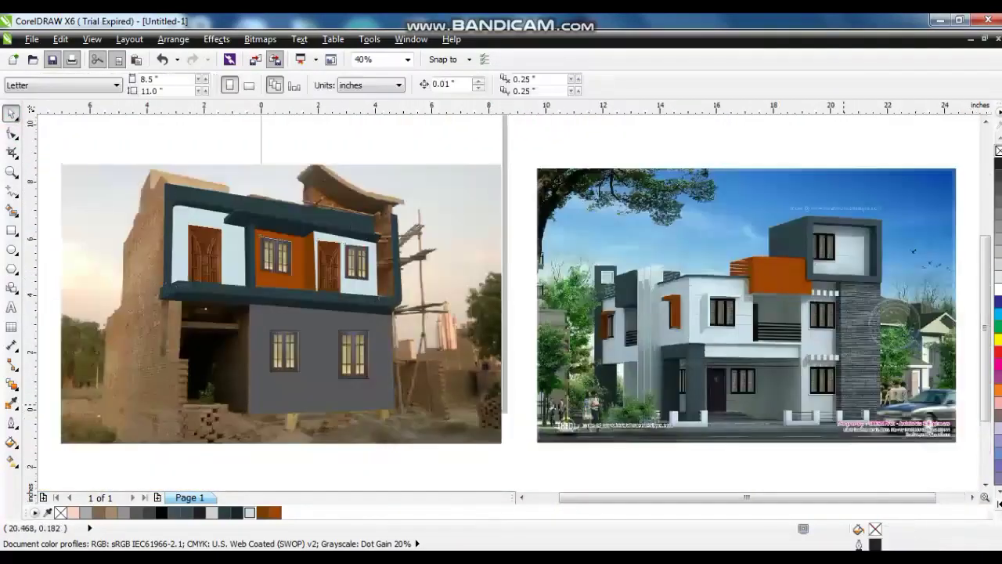
# Draw a closed wall shape about 3.12 by 4.38 in from under the curved roof down the right bay into the slab
pyautogui.press('z')
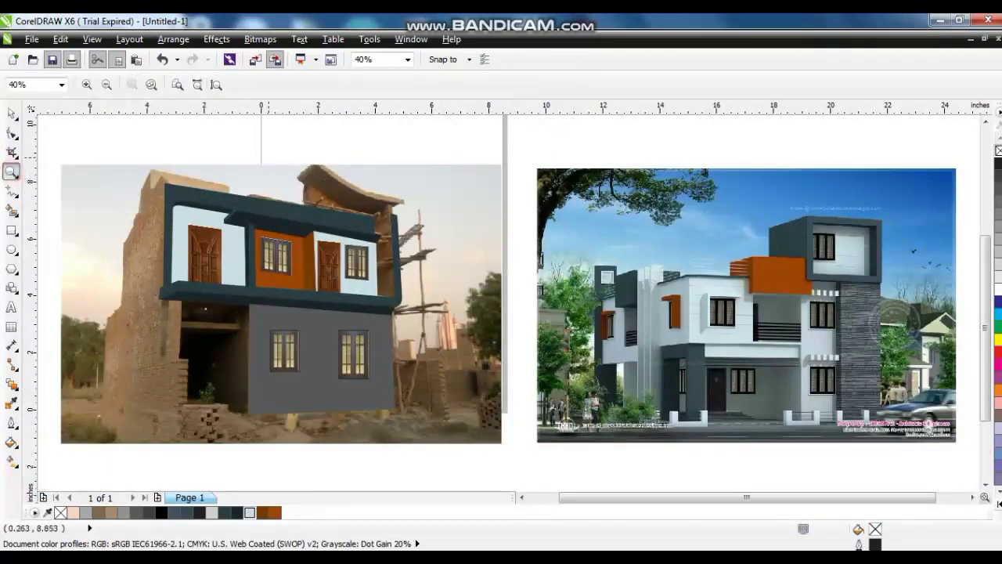
pyautogui.moveTo(479, 315); pyautogui.dragTo(481, 317)
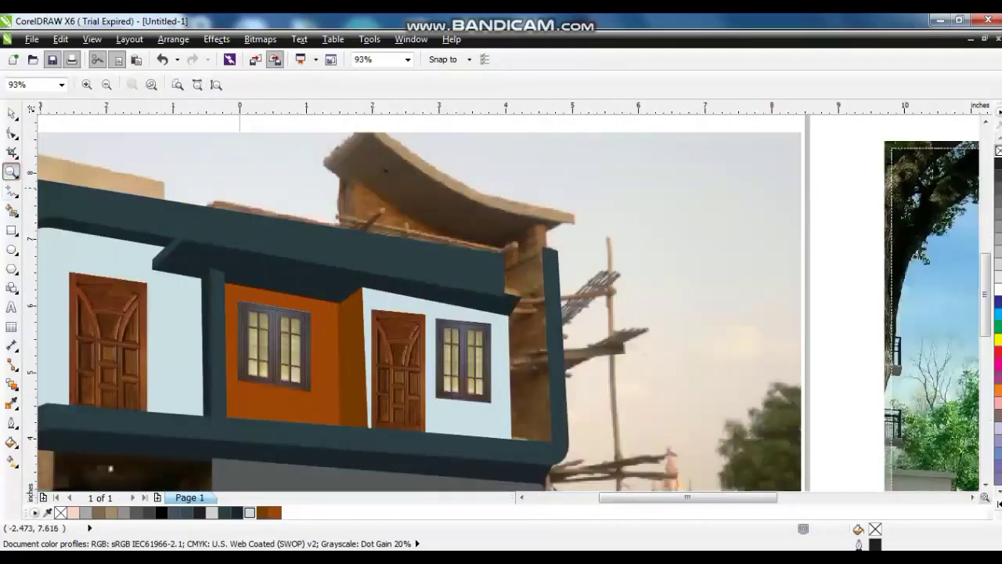
pyautogui.press('F5')
pyautogui.click(499, 447)
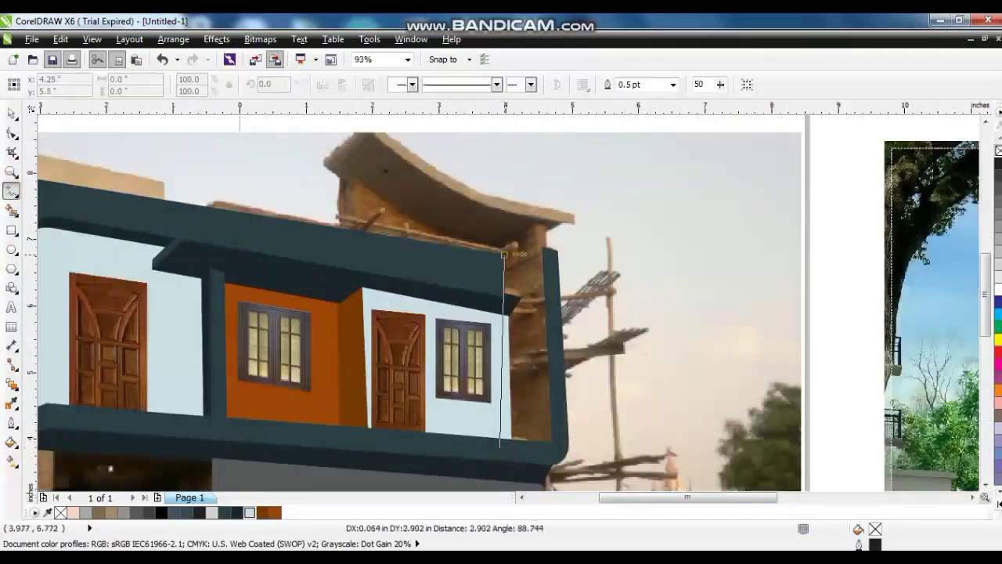
pyautogui.doubleClick(497, 259)
pyautogui.doubleClick(358, 234)
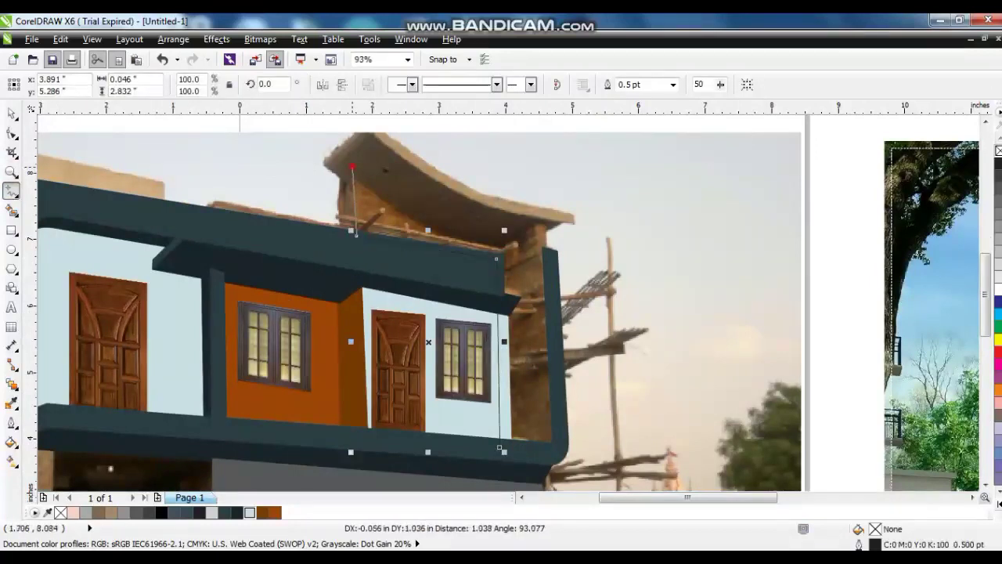
pyautogui.doubleClick(353, 167)
pyautogui.doubleClick(539, 222)
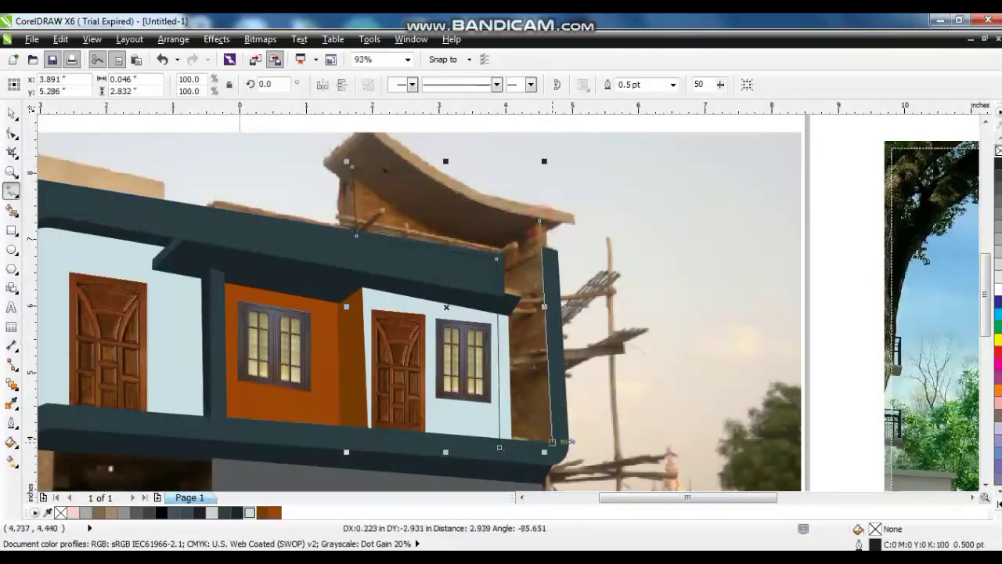
pyautogui.doubleClick(560, 440)
pyautogui.doubleClick(555, 458)
pyautogui.click(499, 447)
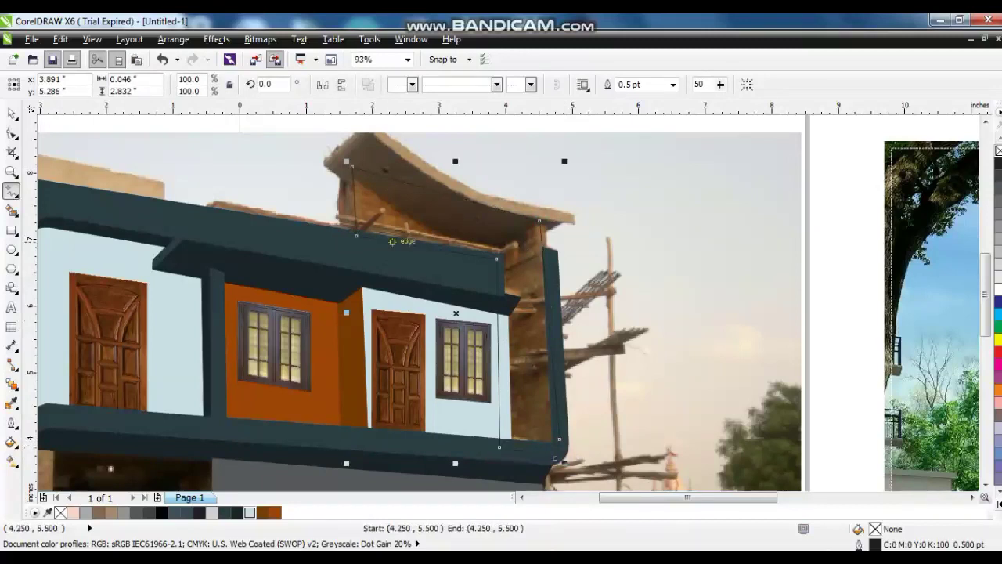
# Draw a closed four-sided outline about 3.78 by 1.90 in over the underside of the curved roof
pyautogui.scroll(2, 415, 313)
pyautogui.click(321, 235)
pyautogui.doubleClick(362, 205)
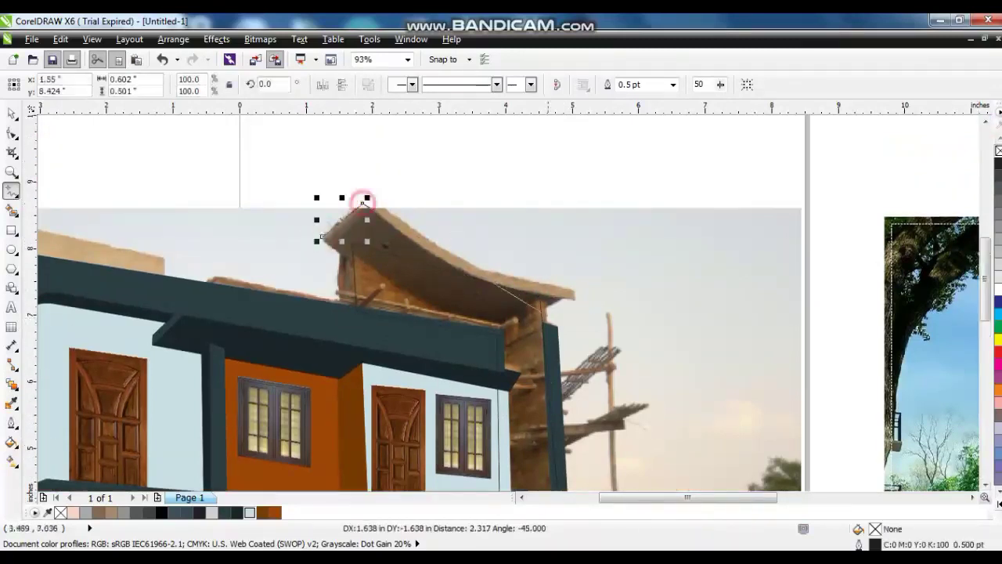
pyautogui.doubleClick(574, 297)
pyautogui.doubleClick(503, 330)
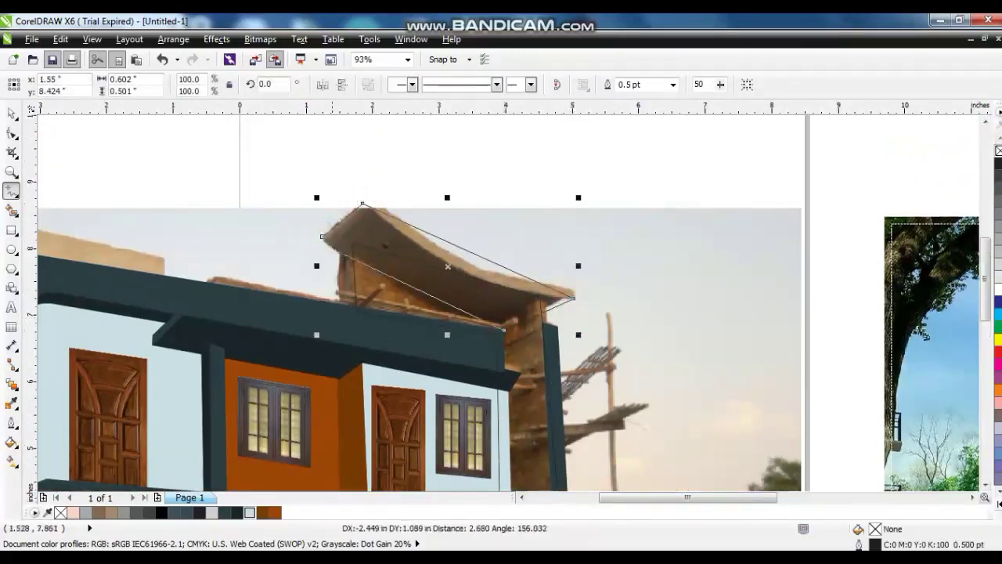
# Convert the roof outline's sides to curves and bend its two long edges along the roof's sagging profile
pyautogui.press('F10')
pyautogui.moveTo(202, 157); pyautogui.dragTo(682, 381)
pyautogui.click(206, 84)
pyautogui.scroll(3, 447, 267)
pyautogui.scroll(-2, 446, 266)
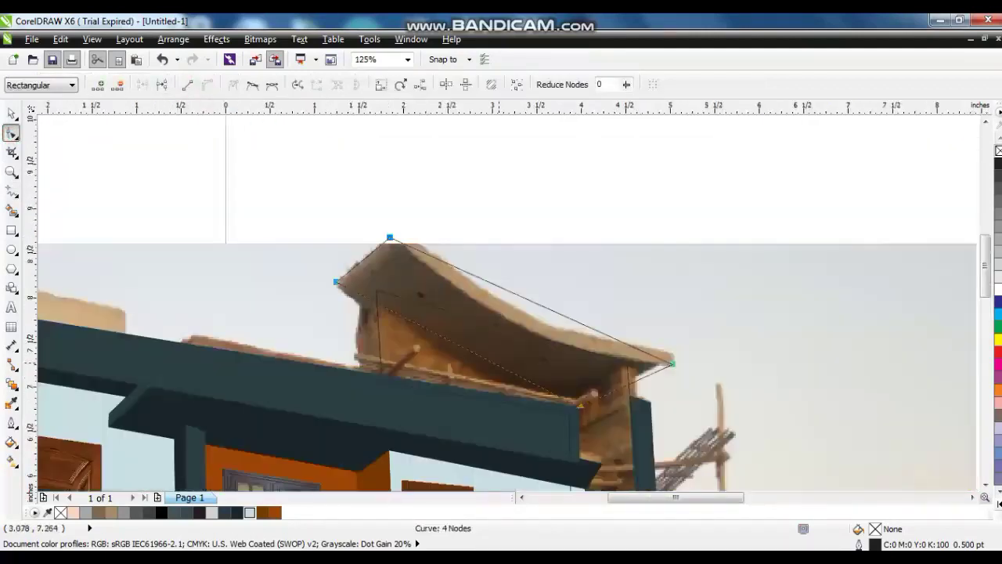
pyautogui.moveTo(533, 304); pyautogui.dragTo(573, 349)
pyautogui.press('space')
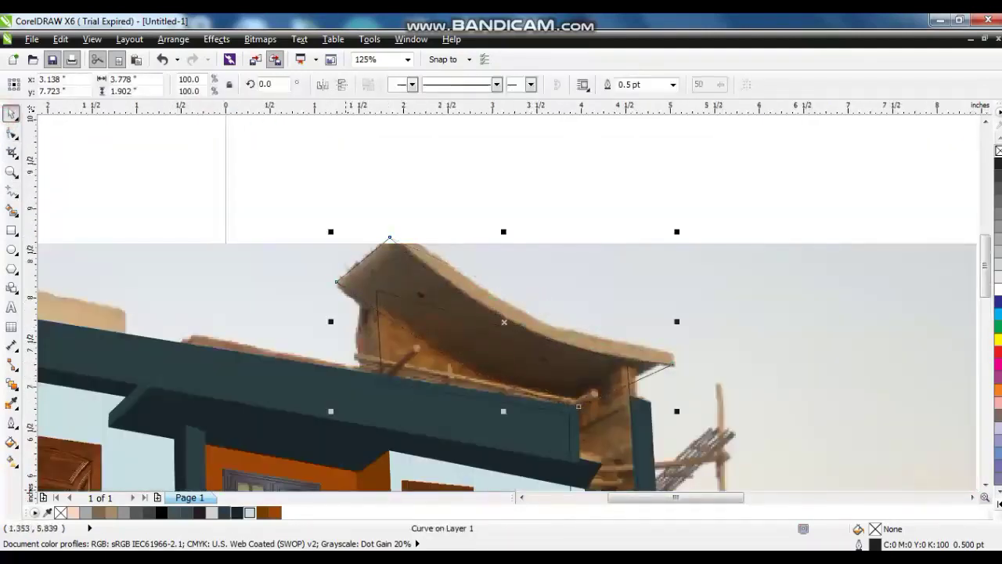
# Fill the roof underside with the darkest blue-grey and the wall below it with #2A3D43, removing the wall's outline
pyautogui.click(236, 512)
pyautogui.click(373, 287)
pyautogui.click(224, 513)
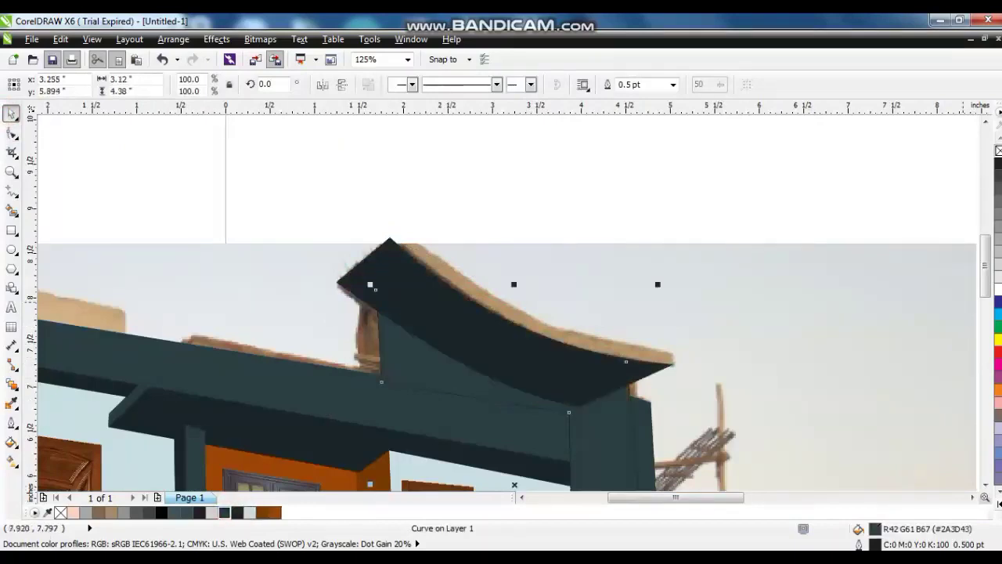
pyautogui.rightClick(997, 150)
pyautogui.keyDown('shift'); pyautogui.click(653, 387); pyautogui.keyUp('shift')
pyautogui.scroll(-5, 653, 387)
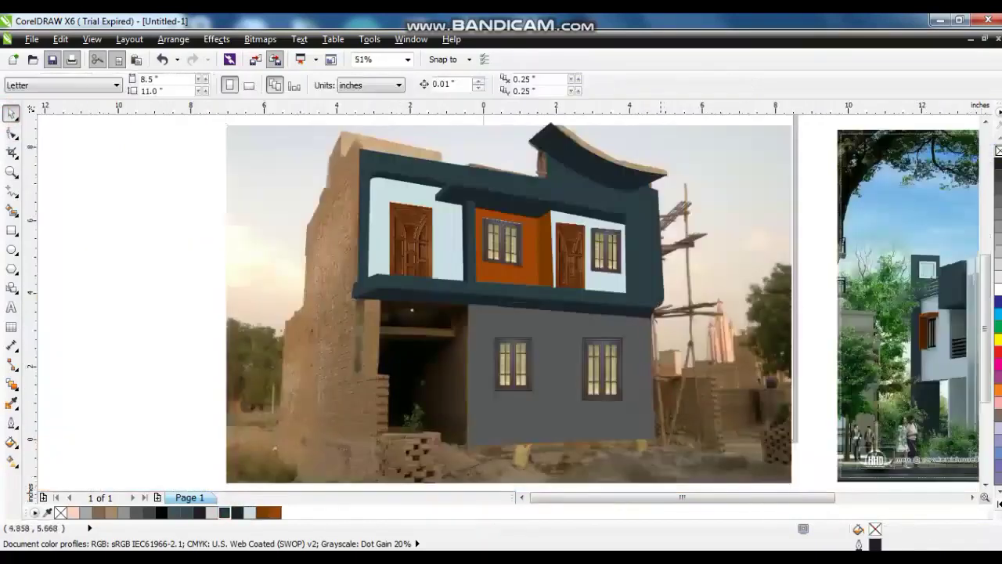
# Recolour the wall below the curved roof with the darker blue-grey document colour and the roof underside with black
pyautogui.click(660, 212)
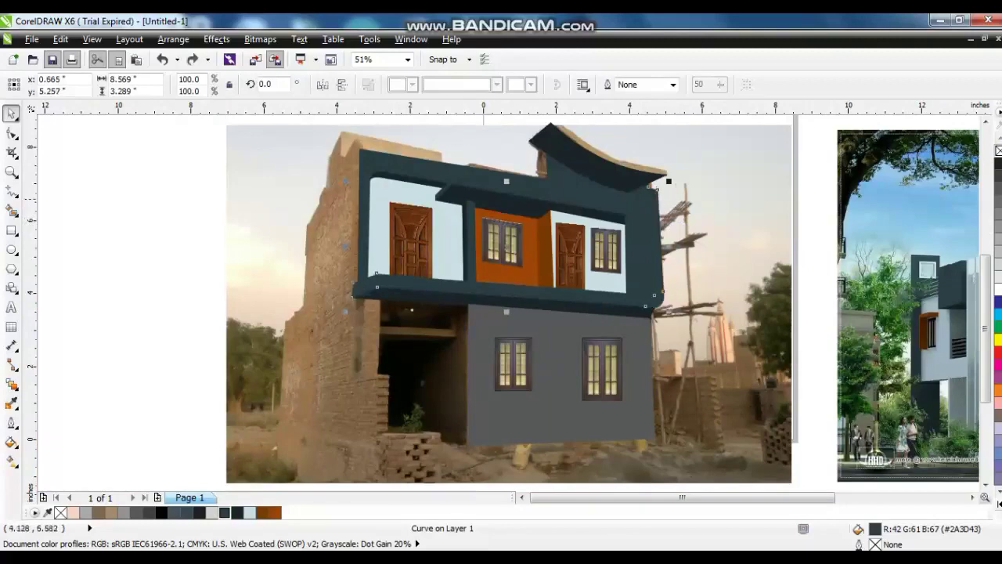
pyautogui.press('Tab')
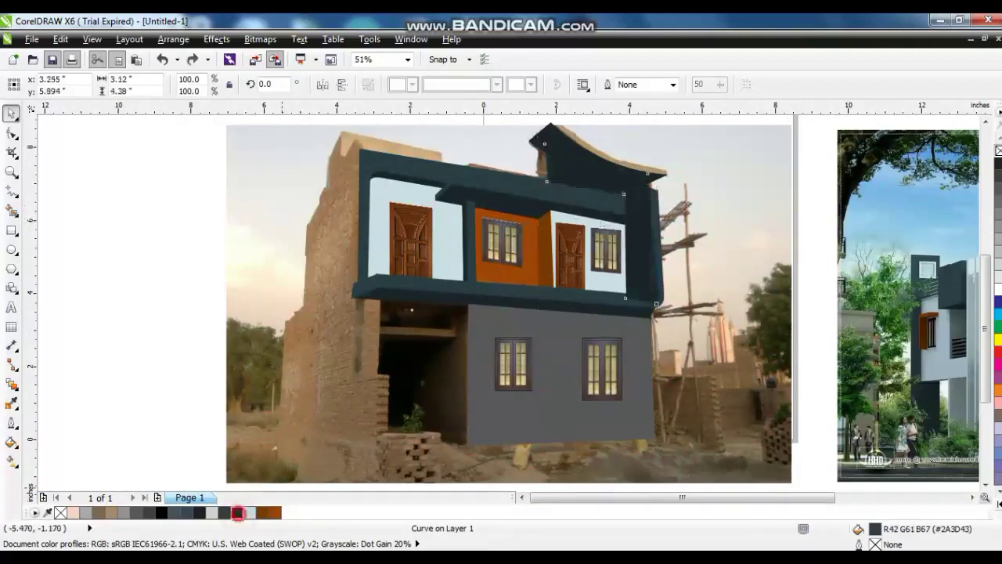
pyautogui.click(598, 168)
pyautogui.click(999, 163)
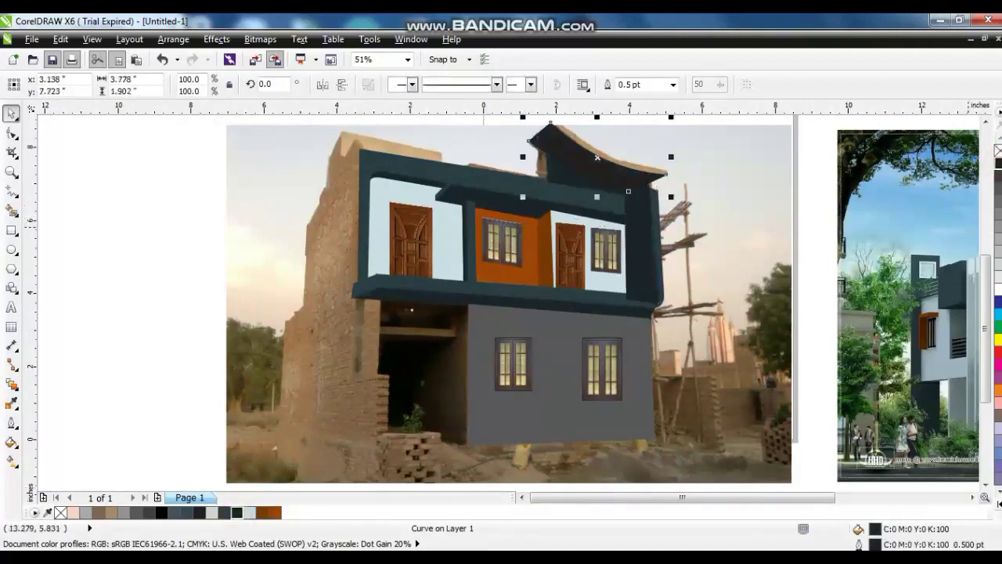
pyautogui.click(993, 505)
pyautogui.click(988, 150)
pyautogui.click(714, 235)
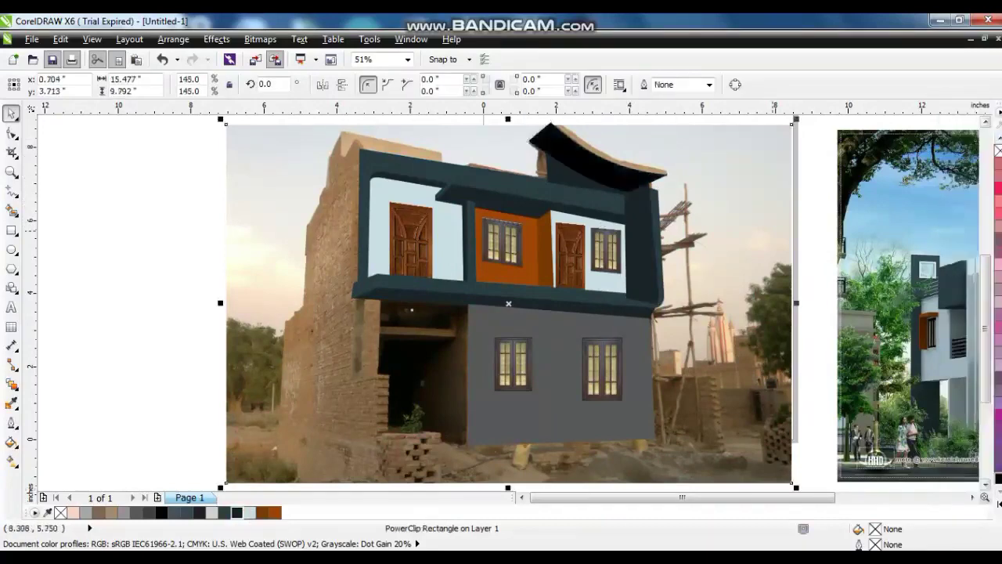
# Draw a closed four-sided outline about 0.79 by 1.35 in beneath the left end of the curved roof
pyautogui.press('Escape')
pyautogui.press('z')
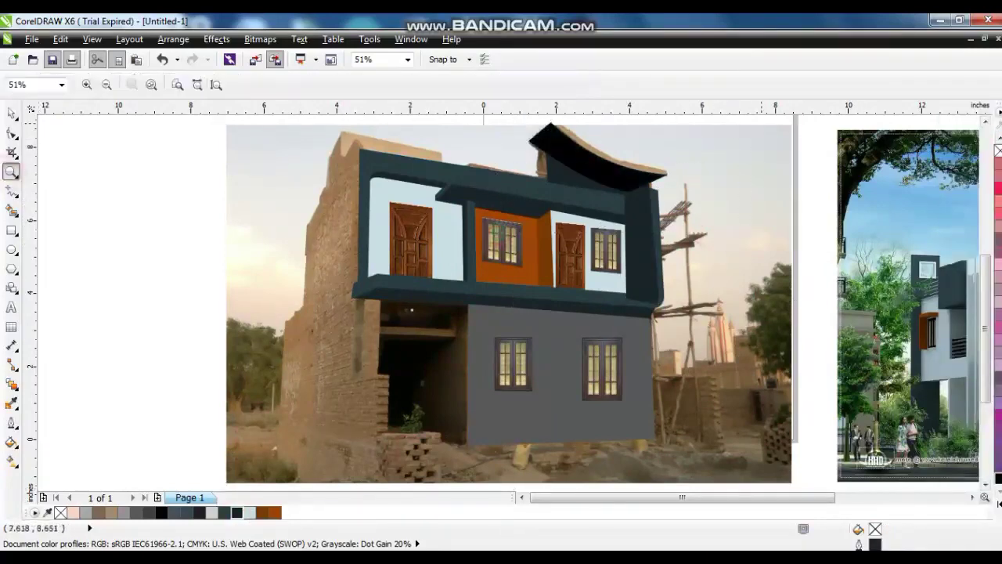
pyautogui.moveTo(492, 228); pyautogui.dragTo(765, 114)
pyautogui.press('F5')
pyautogui.click(197, 210)
pyautogui.click(202, 347)
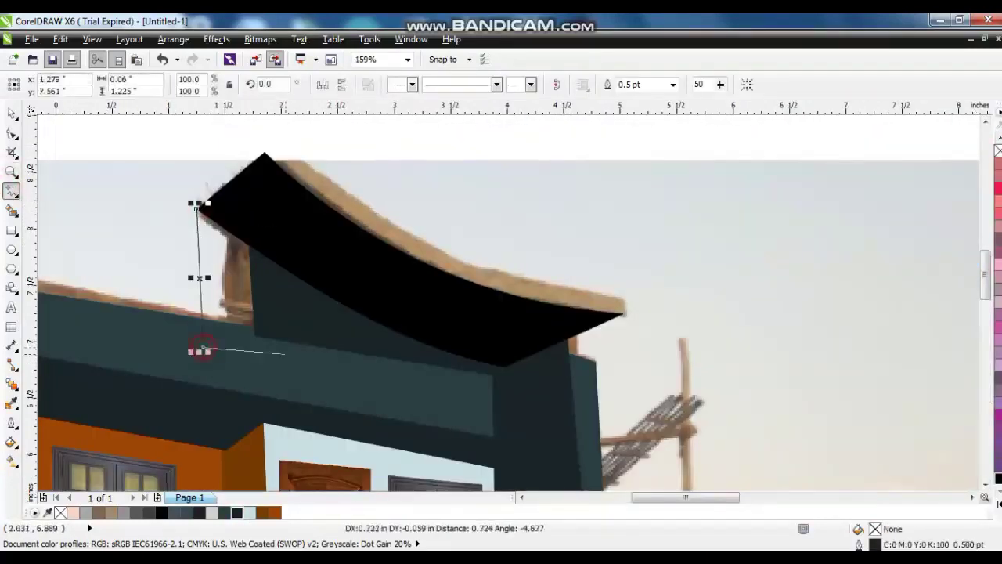
pyautogui.click(285, 355)
pyautogui.click(277, 201)
pyautogui.click(198, 209)
pyautogui.press('space')
# Fill the new roof-end wall with #1B2429, remove its outline, and move it and the adjoining dark wall backward behind the parapet
pyautogui.click(237, 512)
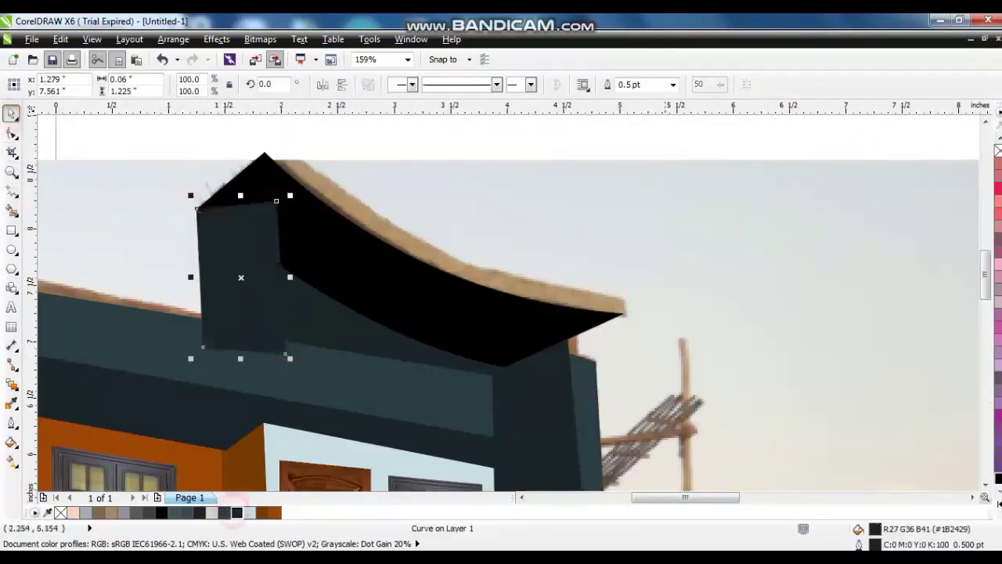
pyautogui.rightClick(61, 512)
pyautogui.hotkey('ctrl', 'pagedown')
pyautogui.hotkey('ctrl', 'pagedown')
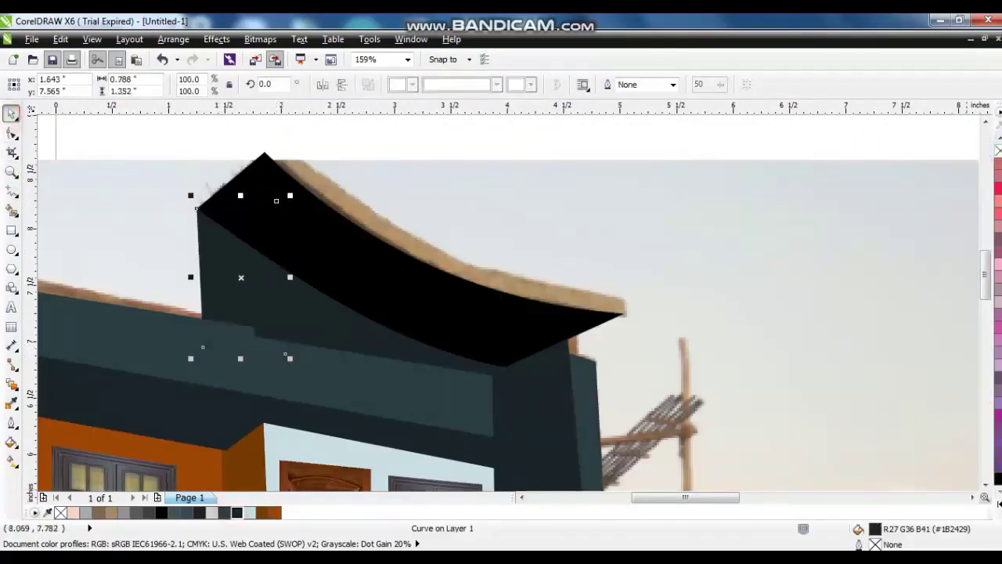
pyautogui.click(312, 324)
pyautogui.hotkey('ctrl', 'pagedown')
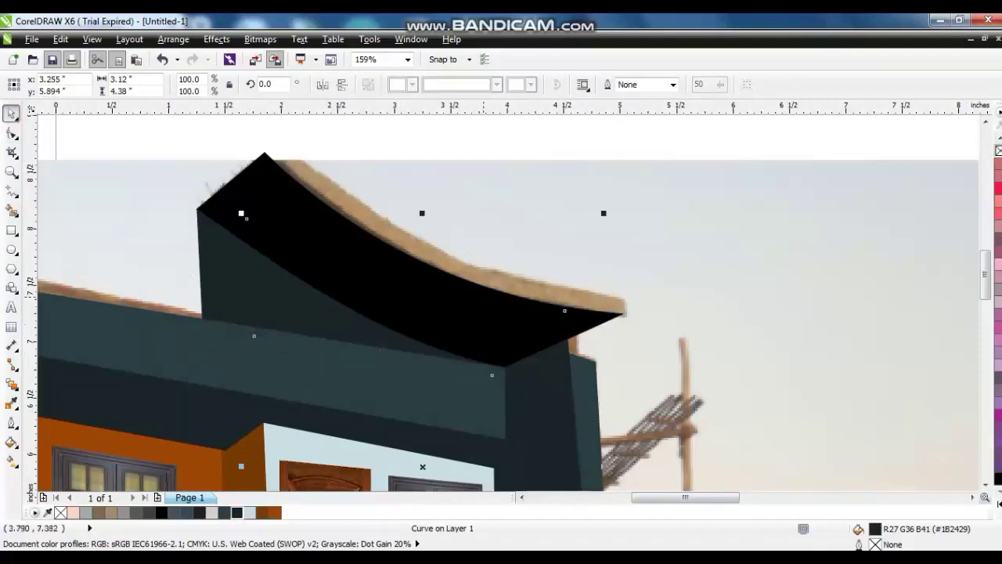
# Recolour the ground-floor front wall behind the two windows with #2A3D43
pyautogui.scroll(-5, 484, 297)
pyautogui.press('Escape')
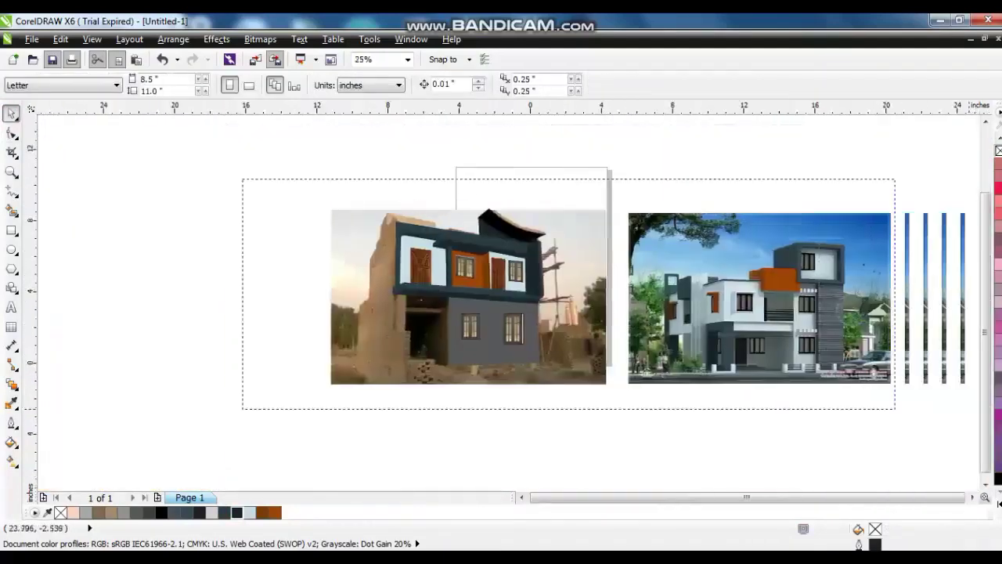
pyautogui.scroll(1, 782, 285)
pyautogui.click(321, 376)
pyautogui.click(236, 513)
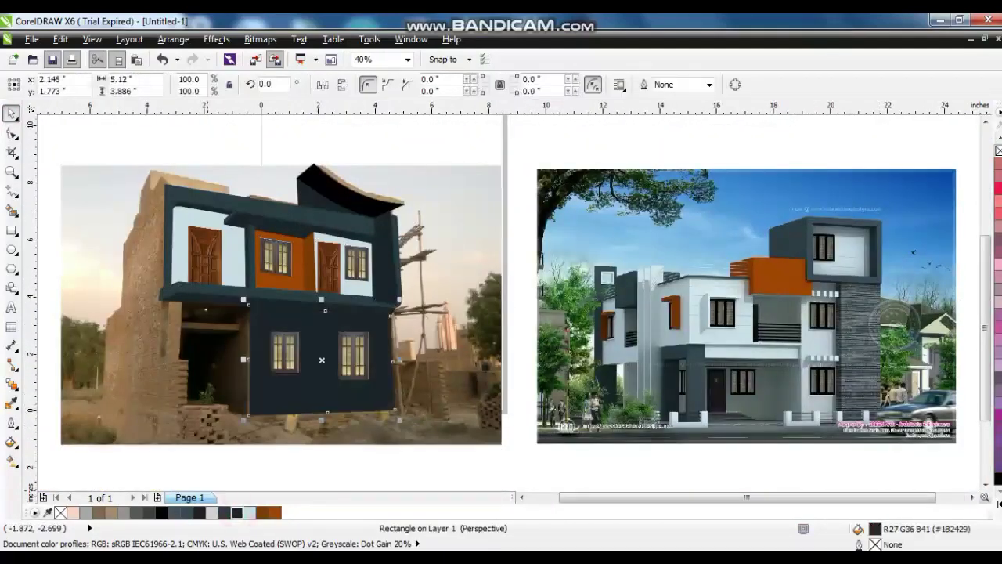
pyautogui.click(224, 512)
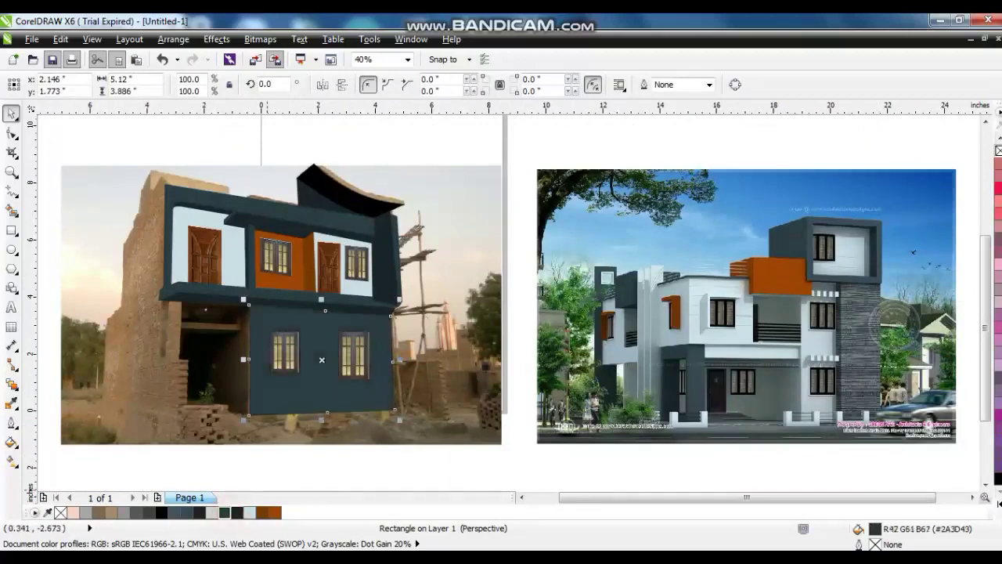
pyautogui.click(415, 485)
# Draw a closed outline about 2.60 by 9.36 in around the brick side wall at the left of the house
pyautogui.click(9, 190)
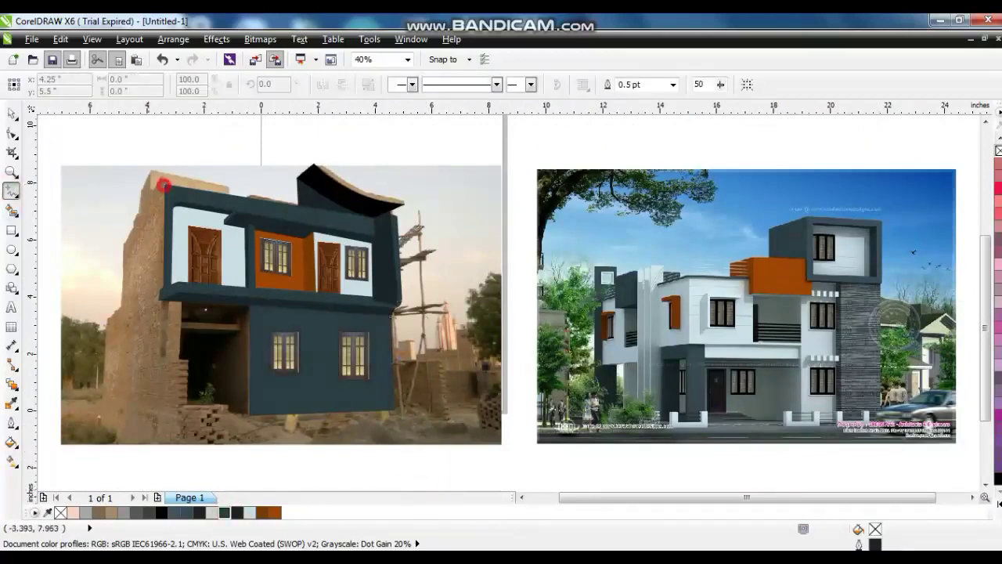
pyautogui.click(163, 184)
pyautogui.click(125, 241)
pyautogui.click(108, 318)
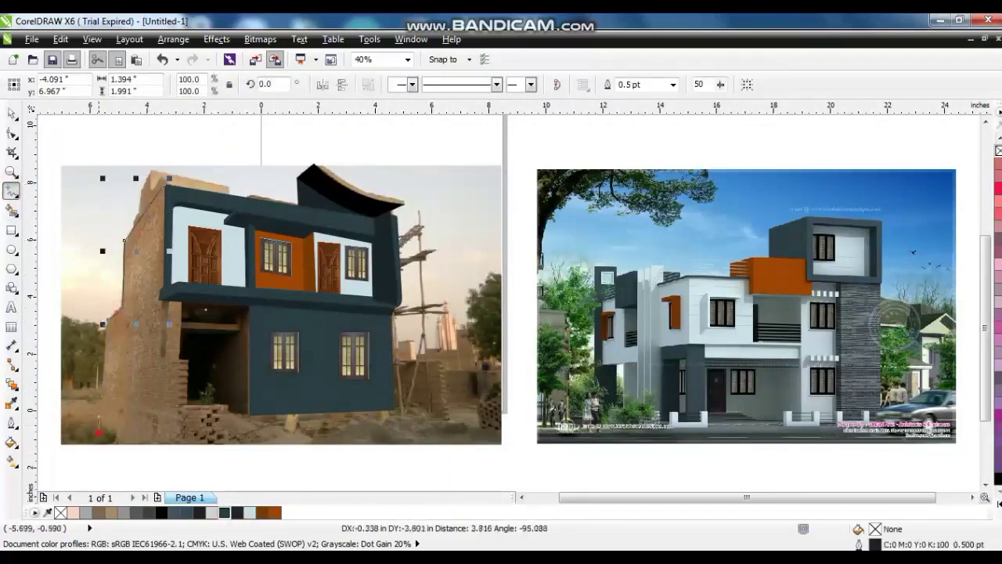
pyautogui.doubleClick(106, 320)
pyautogui.click(101, 429)
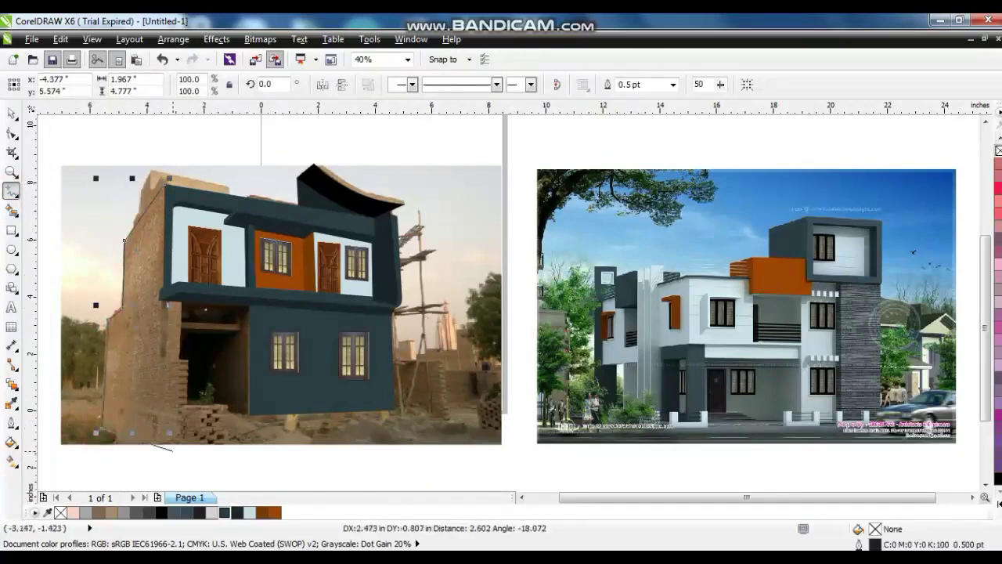
pyautogui.click(179, 451)
pyautogui.click(175, 184)
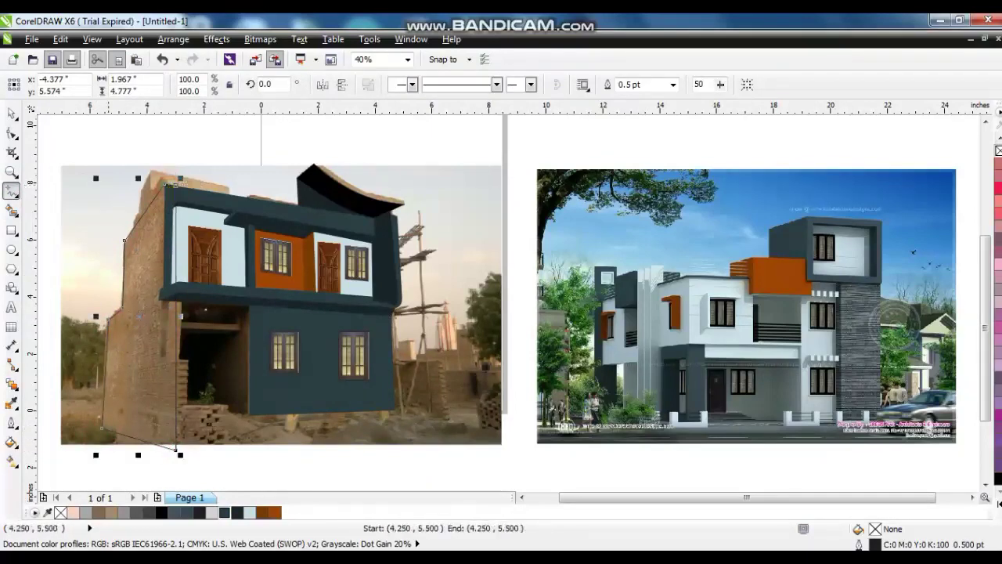
# Fill the side wall outline with the document's black and place it behind the upper-floor frame
pyautogui.click(11, 130)
pyautogui.click(200, 513)
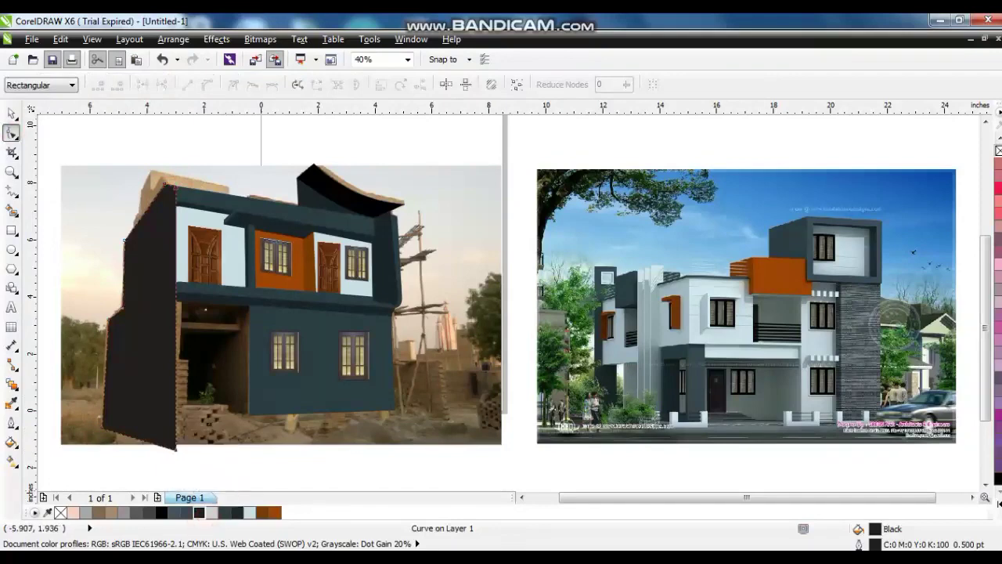
pyautogui.click(11, 113)
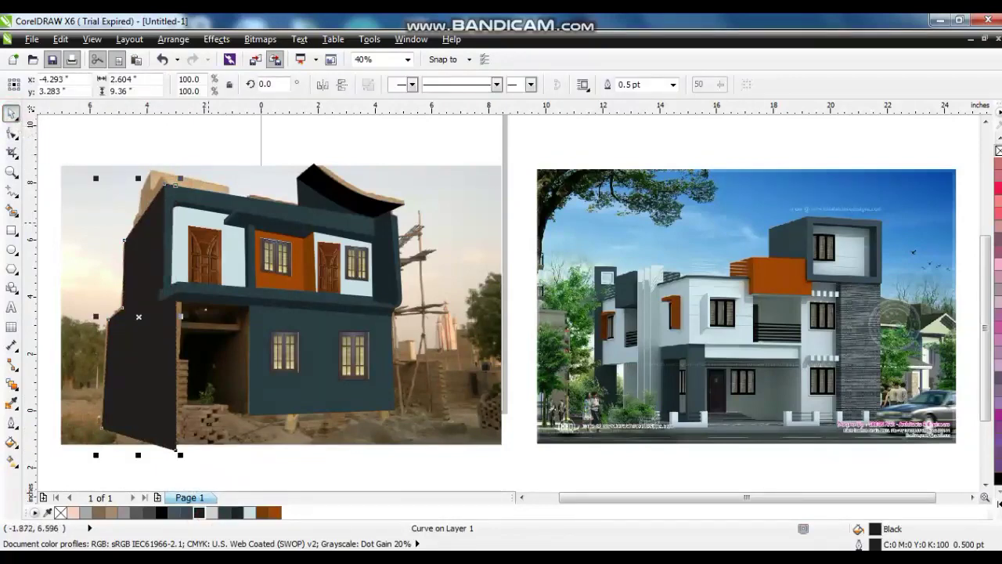
pyautogui.press('Escape')
# Draw a closed four-sided outline about 3.16 by 4.02 in over the open entrance on the ground floor
pyautogui.click(11, 172)
pyautogui.click(141, 287)
pyautogui.click(12, 190)
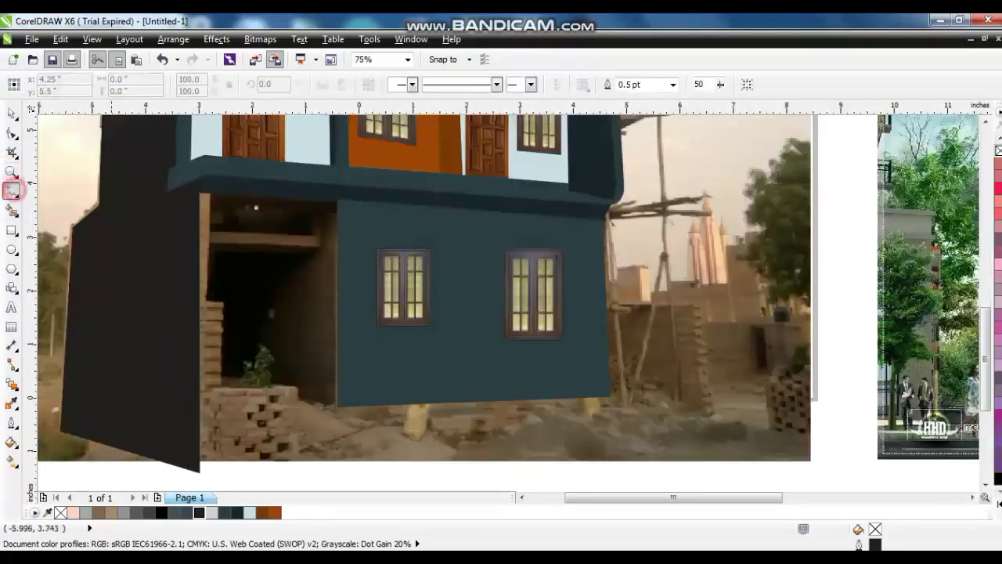
pyautogui.click(190, 191)
pyautogui.click(349, 191)
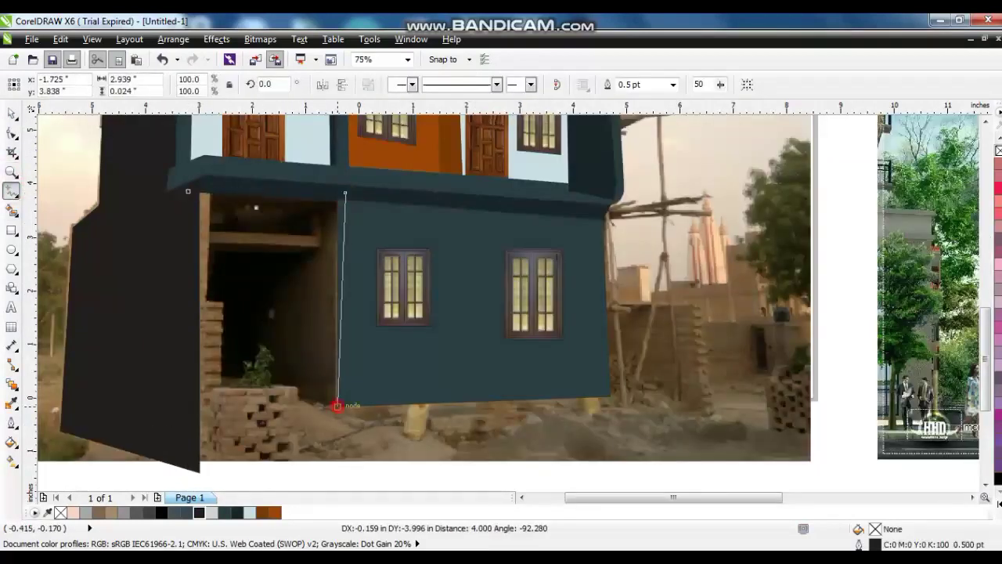
pyautogui.click(337, 405)
pyautogui.click(174, 405)
pyautogui.click(188, 192)
# Draw a closed triangle about 4.10 by 4.62 in diagonally across the entrance opening for its inner wall
pyautogui.click(349, 189)
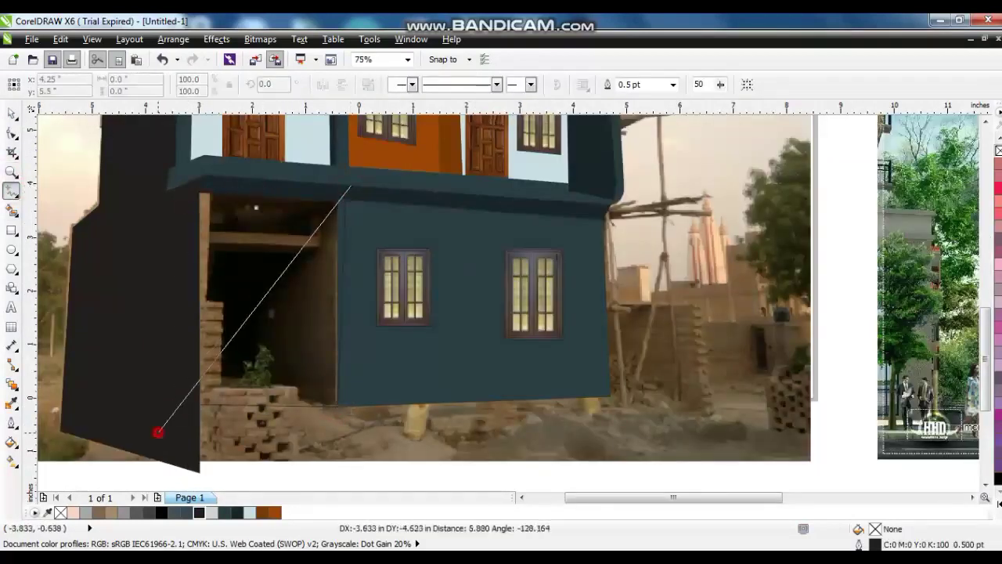
pyautogui.doubleClick(377, 425)
pyautogui.press('space')
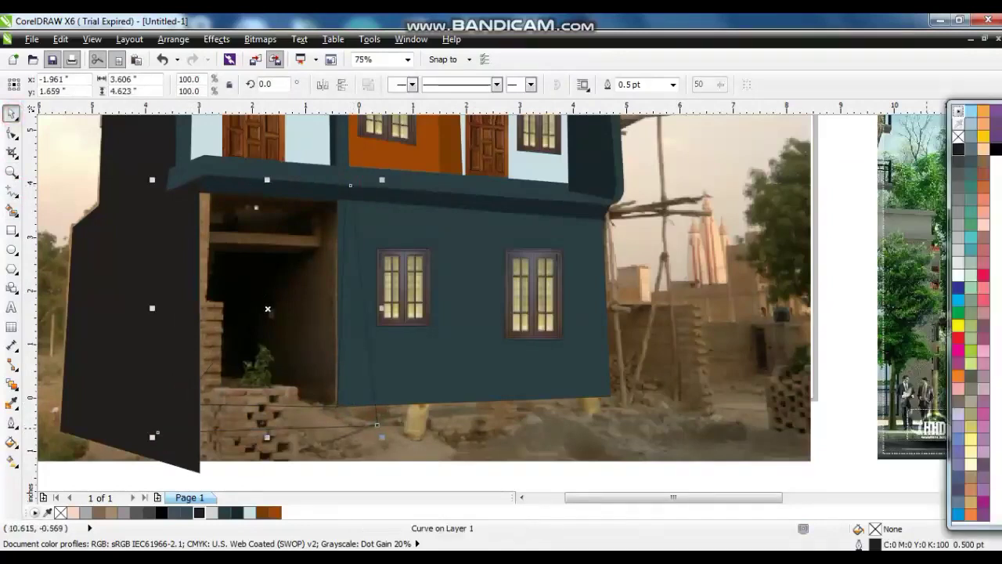
# Fill the triangle with 95% black and the entrance opening with C100 M100 Y100 K100
pyautogui.click(959, 161)
pyautogui.click(192, 249)
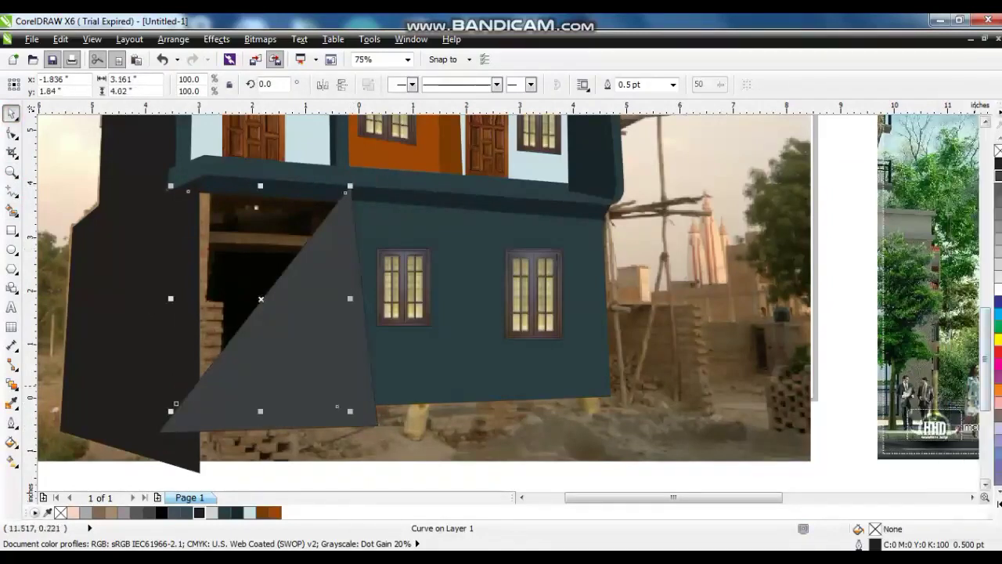
pyautogui.click(999, 164)
pyautogui.click(332, 373)
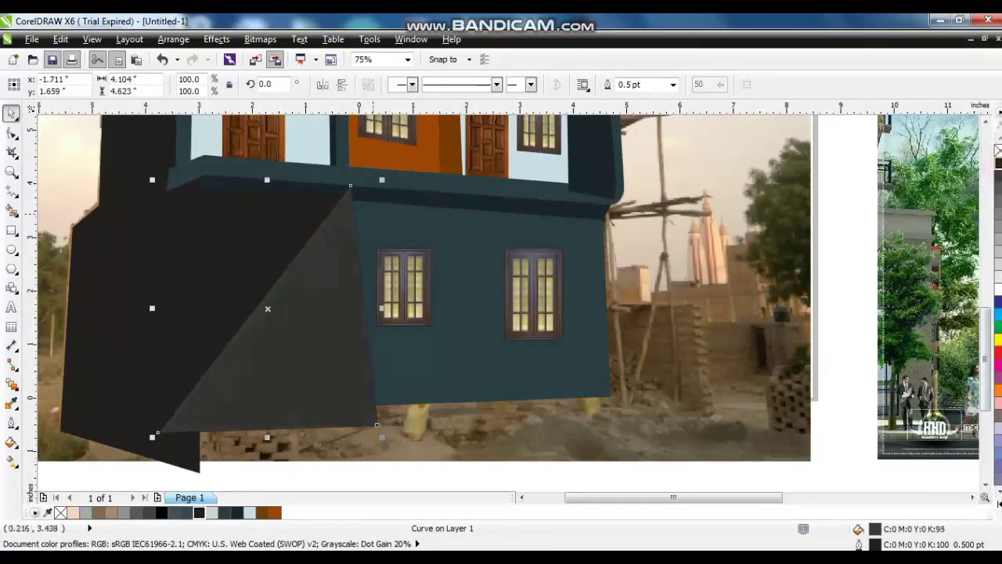
pyautogui.click(289, 225)
pyautogui.click(984, 149)
# PowerClip the dark grey triangle inside the black entrance opening
pyautogui.click(335, 321)
pyautogui.rightClick(336, 321)
pyautogui.press('p')
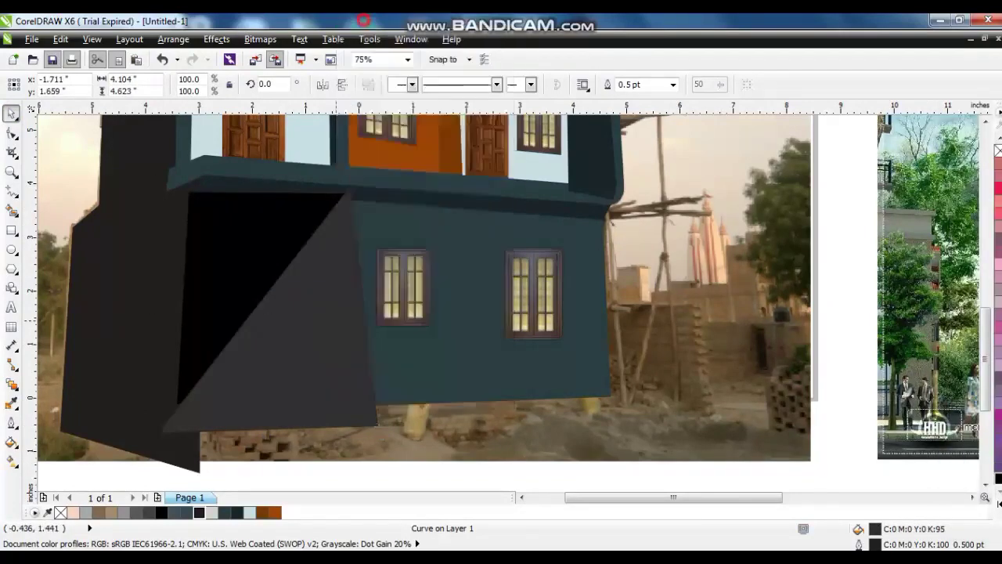
pyautogui.click(335, 321)
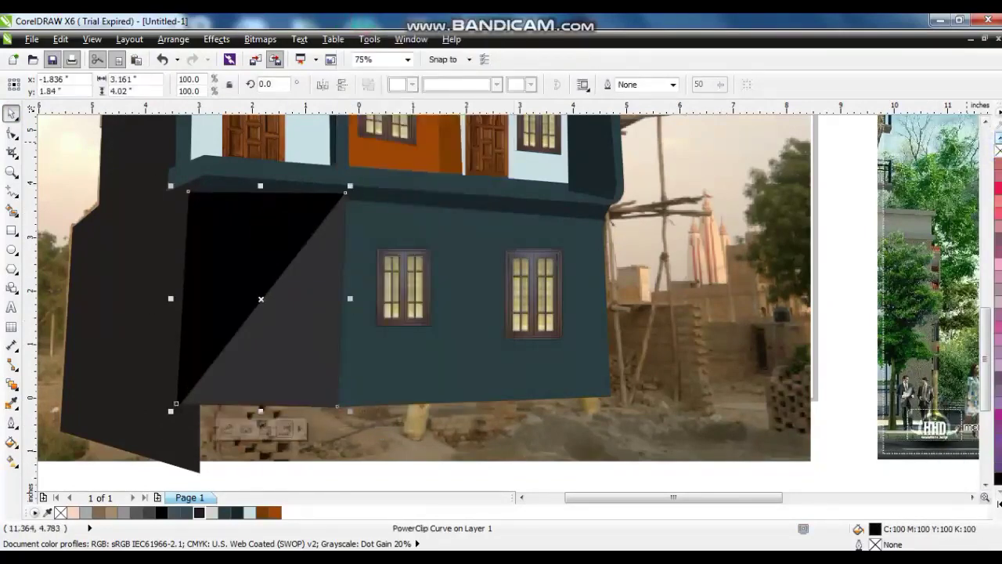
# Draw a closed four-sided outline about 2.58 by 1.94 in for a low boundary wall right of the ground floor
pyautogui.scroll(-2, 678, 343)
pyautogui.click(866, 417)
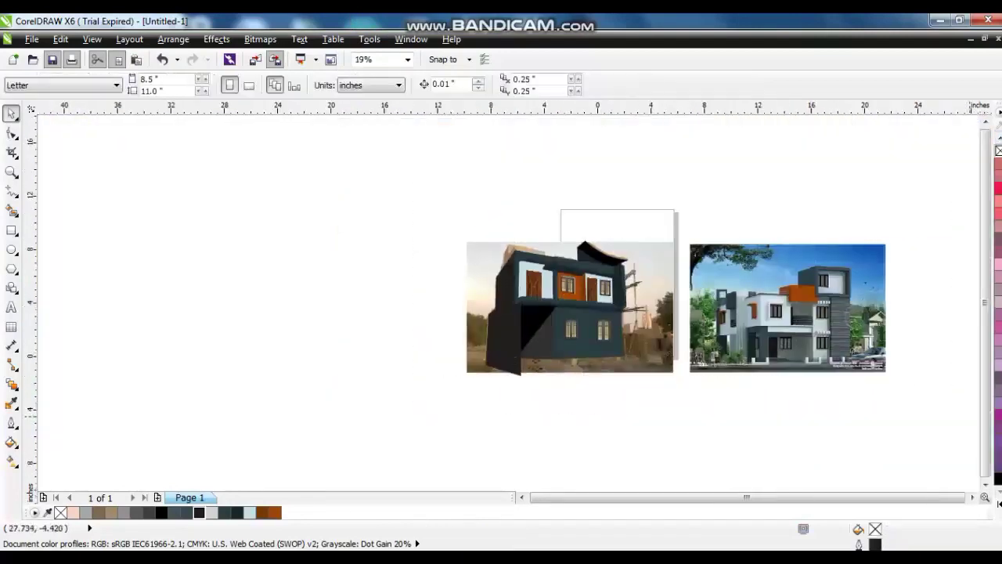
pyautogui.press('F4')
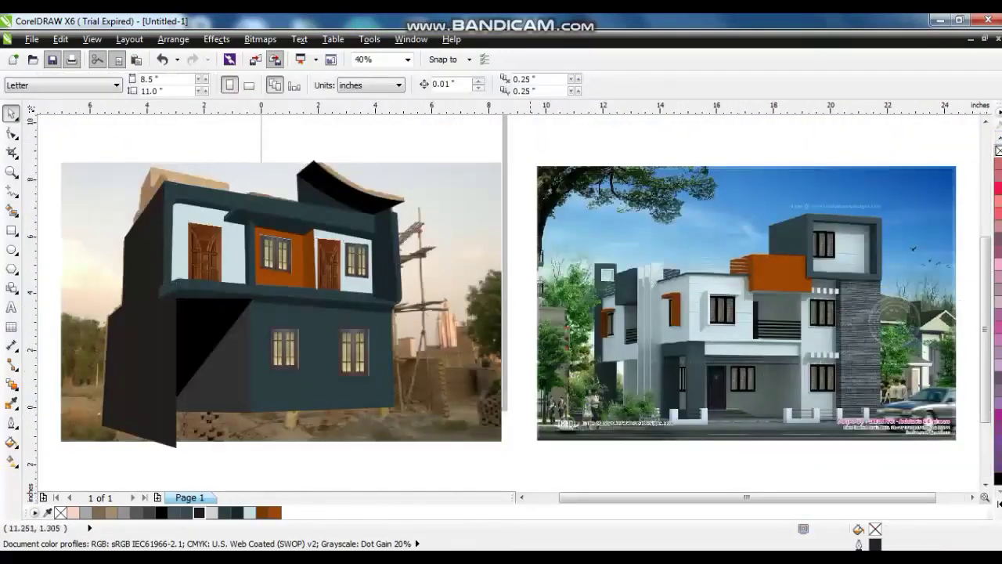
pyautogui.click(9, 193)
pyautogui.click(383, 354)
pyautogui.click(444, 352)
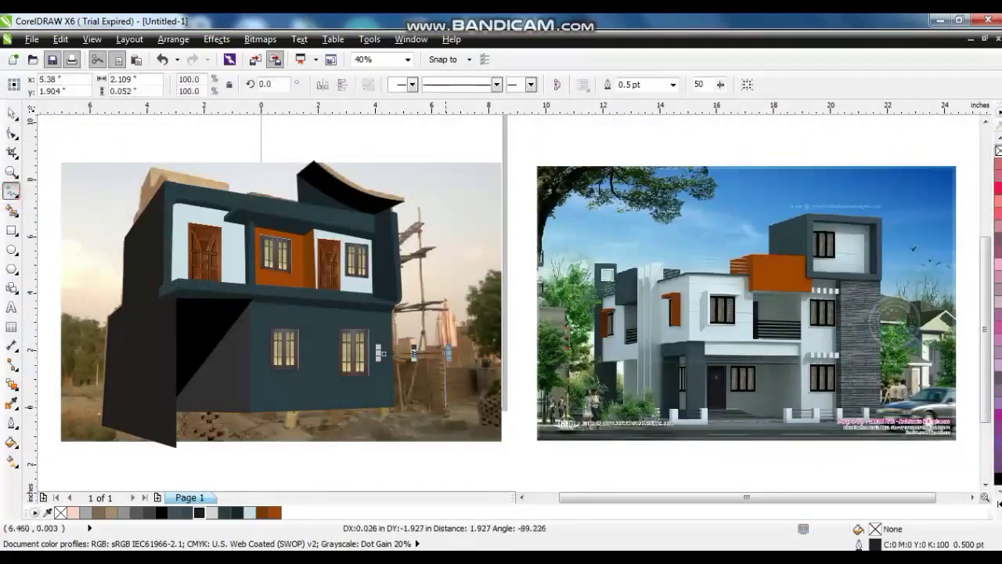
pyautogui.click(446, 407)
pyautogui.click(372, 407)
pyautogui.click(383, 354)
# Fill the boundary wall with #1B2429 and place it behind the house front
pyautogui.click(237, 512)
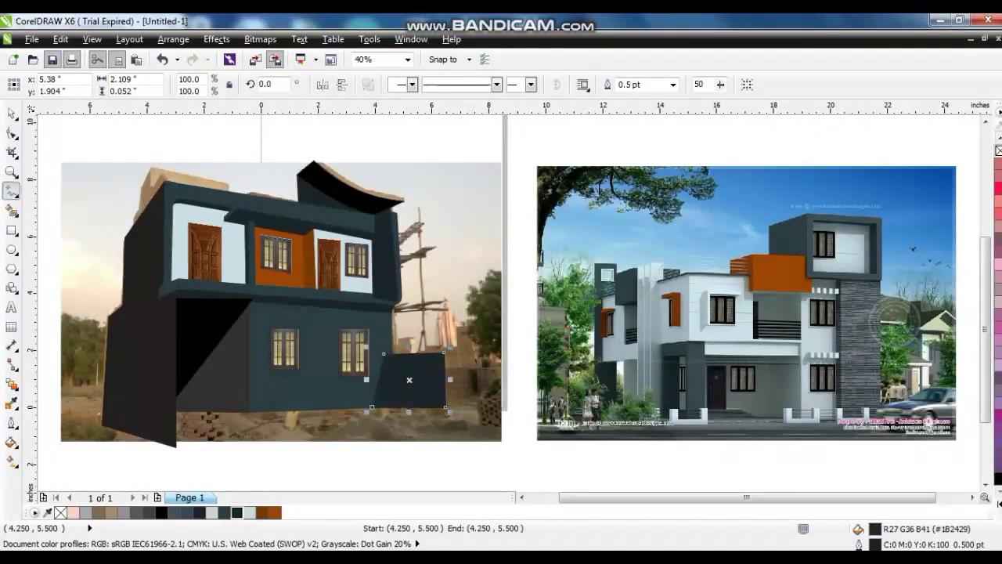
pyautogui.press('space')
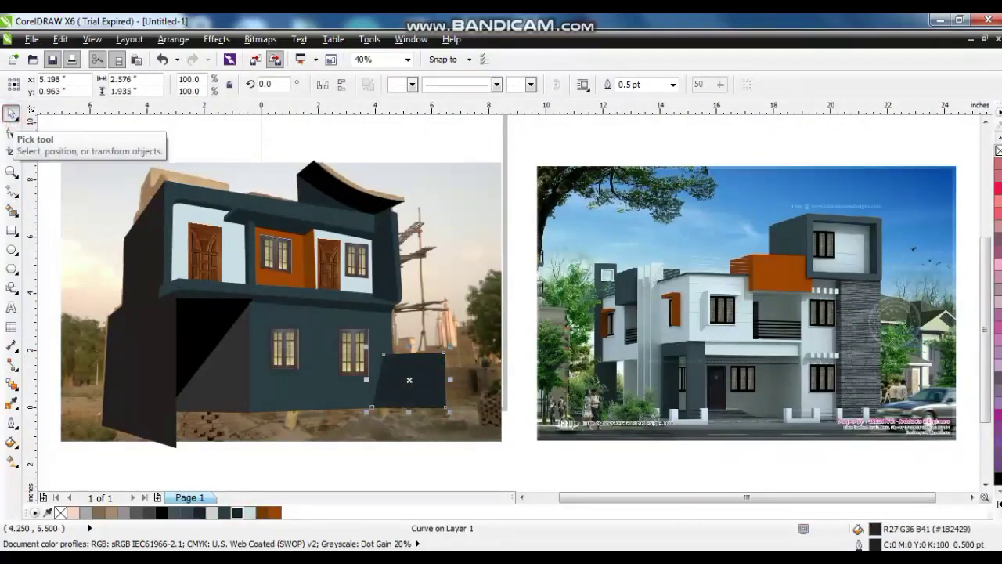
pyautogui.press('Escape')
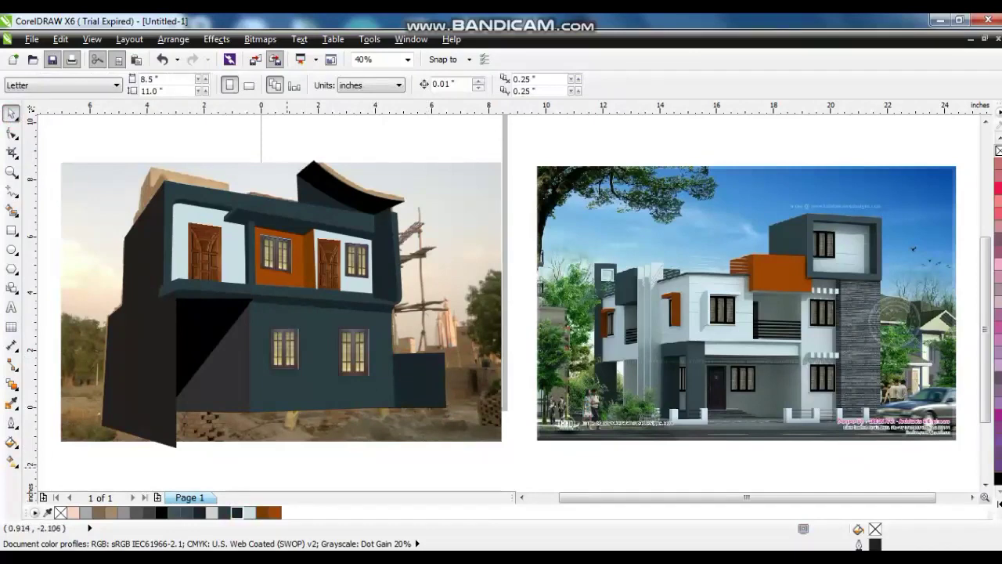
# Delete the unfinished house photo from behind the drawn house
pyautogui.click(481, 258)
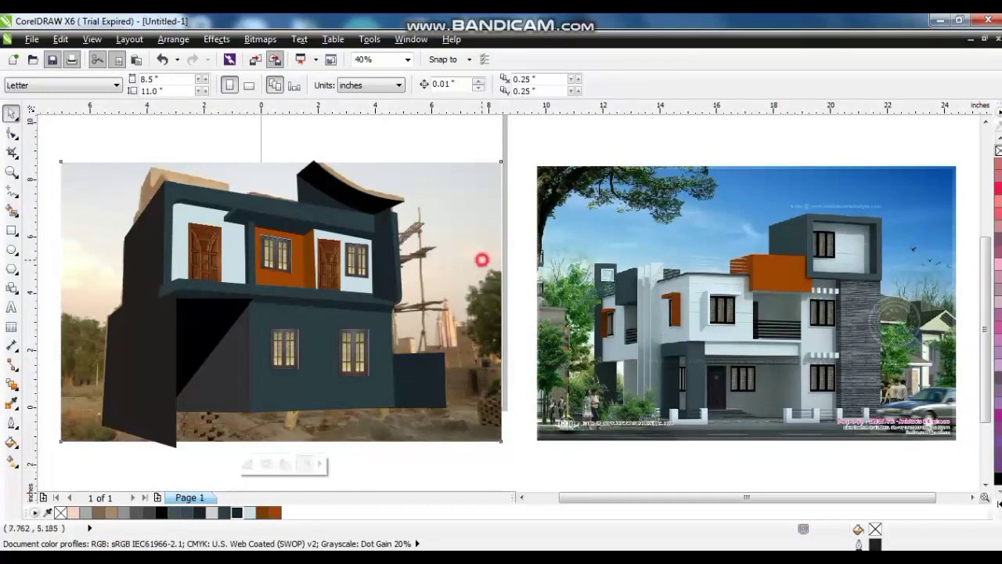
pyautogui.press('Delete')
pyautogui.click(397, 280)
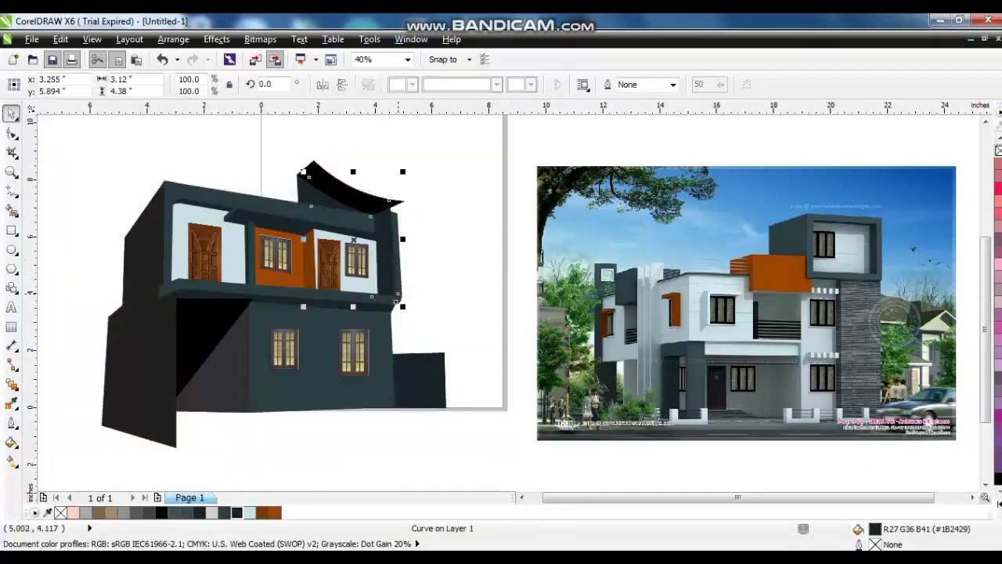
pyautogui.click(500, 348)
pyautogui.click(419, 442)
# Select all parts of the drawn house and move them together slightly up and to the right
pyautogui.moveTo(470, 462); pyautogui.dragTo(79, 149)
pyautogui.moveTo(322, 354); pyautogui.dragTo(378, 330)
pyautogui.click(431, 446)
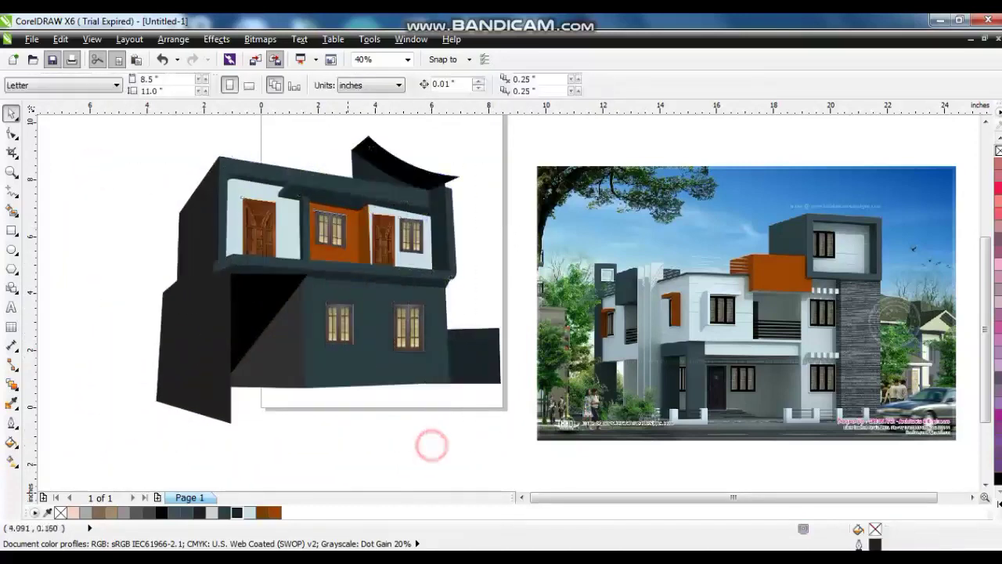
# Draw a thin sloping railing bar about 7.57 in wide across the upper-floor balcony and fill it with black
pyautogui.click(11, 172)
pyautogui.moveTo(184, 145); pyautogui.dragTo(565, 322)
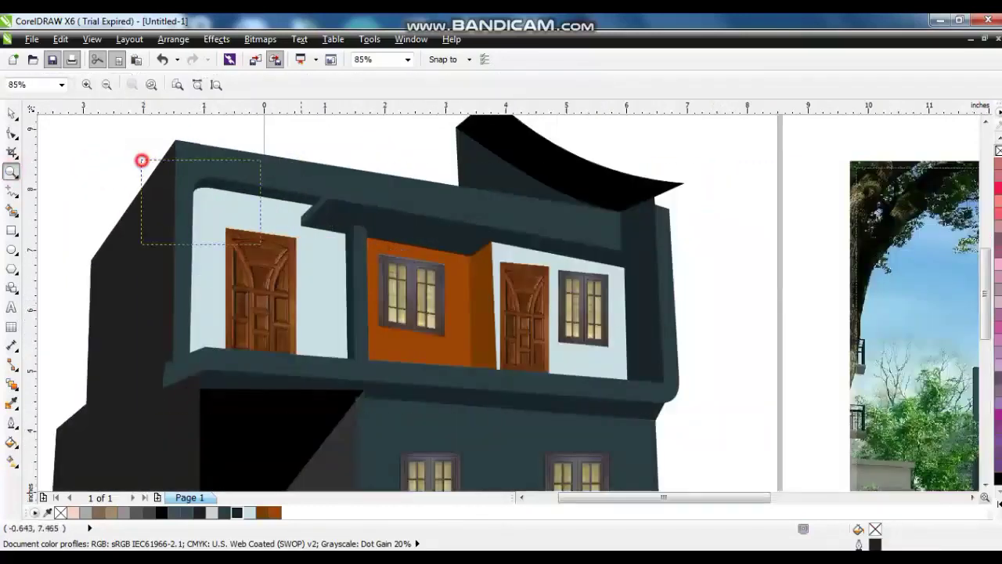
pyautogui.moveTo(141, 160); pyautogui.dragTo(705, 439)
pyautogui.click(11, 229)
pyautogui.moveTo(835, 387); pyautogui.dragTo(154, 335)
pyautogui.click(11, 114)
pyautogui.click(161, 513)
# Repeat the railing bar downward at equal spacing to make four parallel rails and weld them into one curve
pyautogui.click(496, 394)
pyautogui.click(407, 351)
pyautogui.moveTo(408, 352); pyautogui.dragTo(407, 361)
pyautogui.moveTo(514, 375); pyautogui.dragTo(514, 377)
pyautogui.hotkey('ctrl', 'r')
pyautogui.hotkey('ctrl', 'r')
pyautogui.keyDown('shift'); pyautogui.click(543, 400); pyautogui.keyUp('shift')
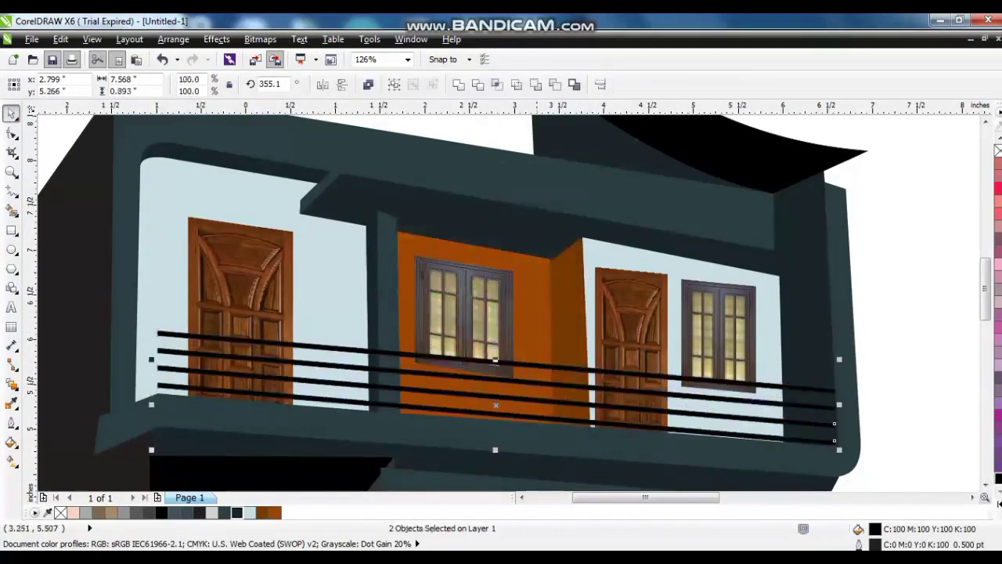
pyautogui.click(459, 84)
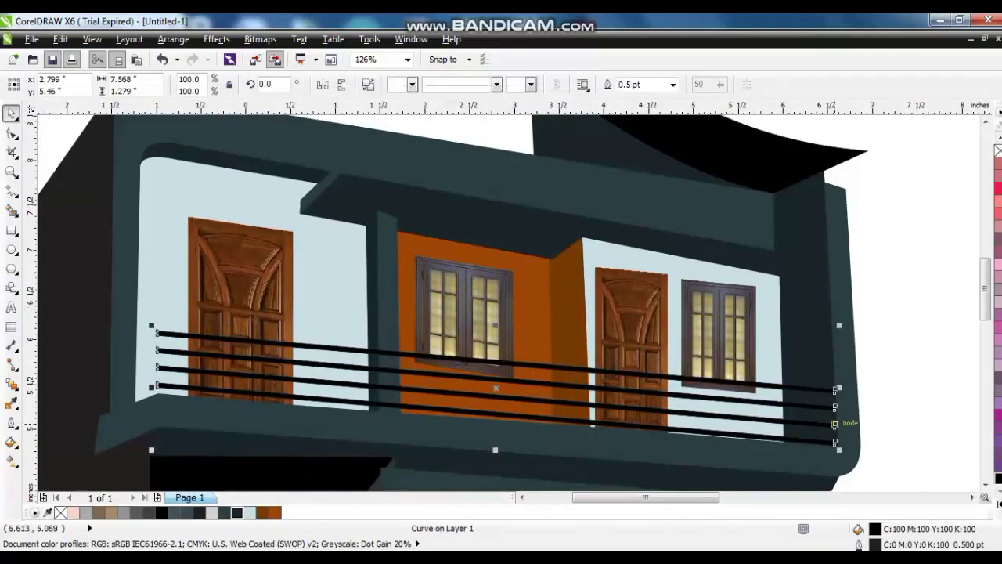
# Make a horizontally mirrored copy of the rails, narrowed to 2.04 in wide, running from their left end over the side wall
pyautogui.moveTo(838, 387); pyautogui.dragTo(69, 406)
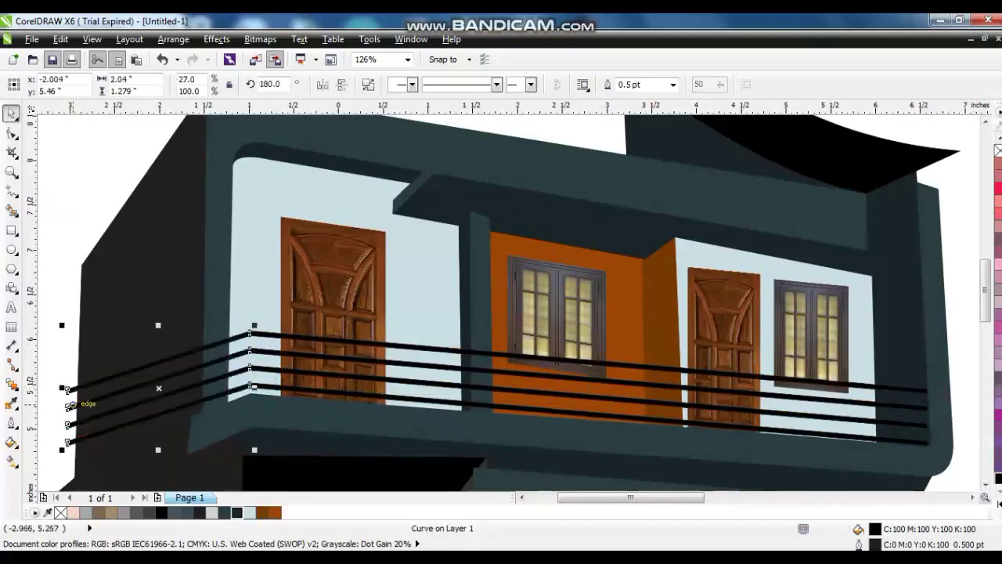
# Trim the side rails off the dark side wall using a temporary rectangle about 1.77 by 1.42 in, ending them at the wall's front edge
pyautogui.click(11, 230)
pyautogui.moveTo(41, 321); pyautogui.dragTo(209, 458)
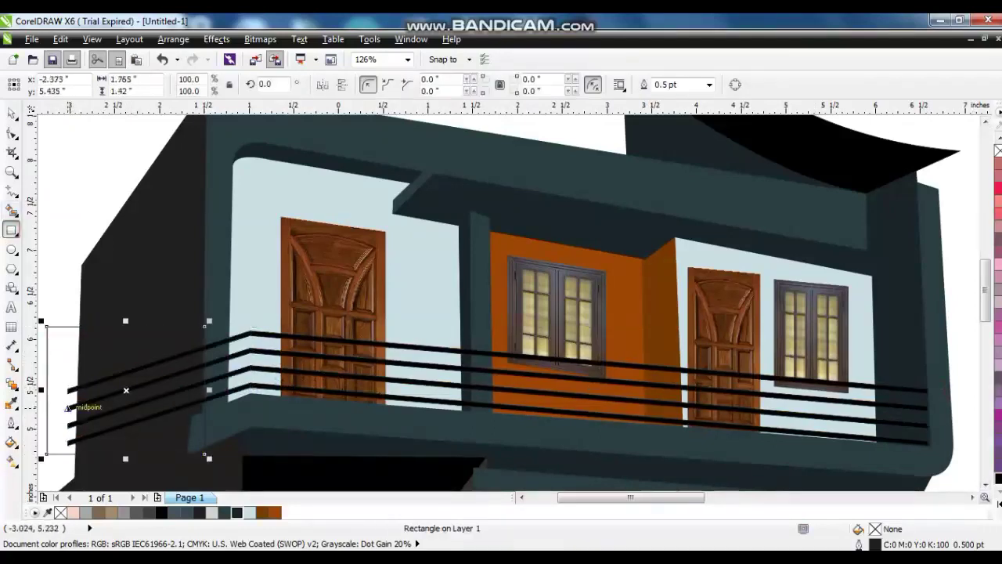
pyautogui.click(11, 115)
pyautogui.keyDown('shift'); pyautogui.click(242, 335); pyautogui.keyUp('shift')
pyautogui.click(157, 325)
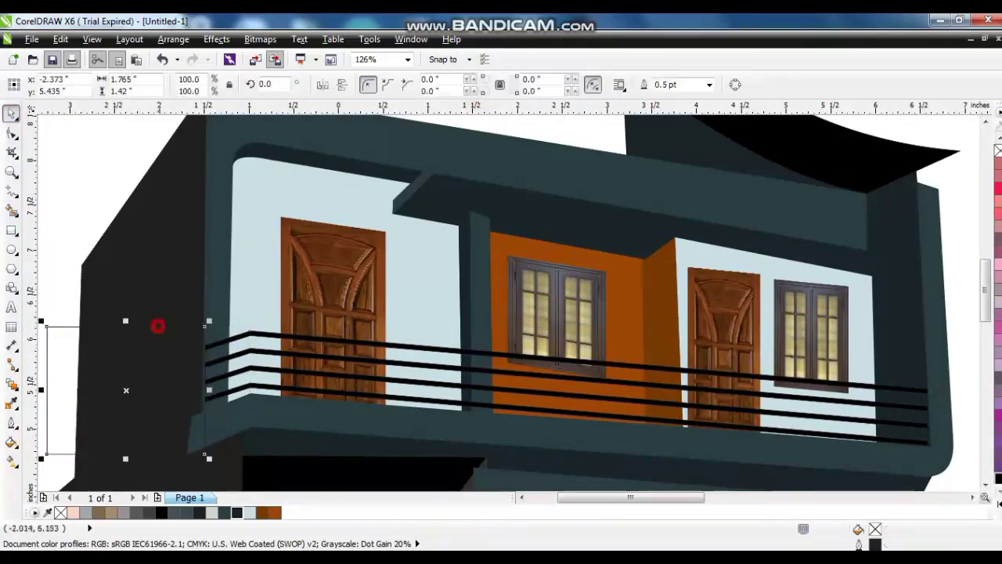
pyautogui.click(385, 279)
pyautogui.scroll(-4, 592, 313)
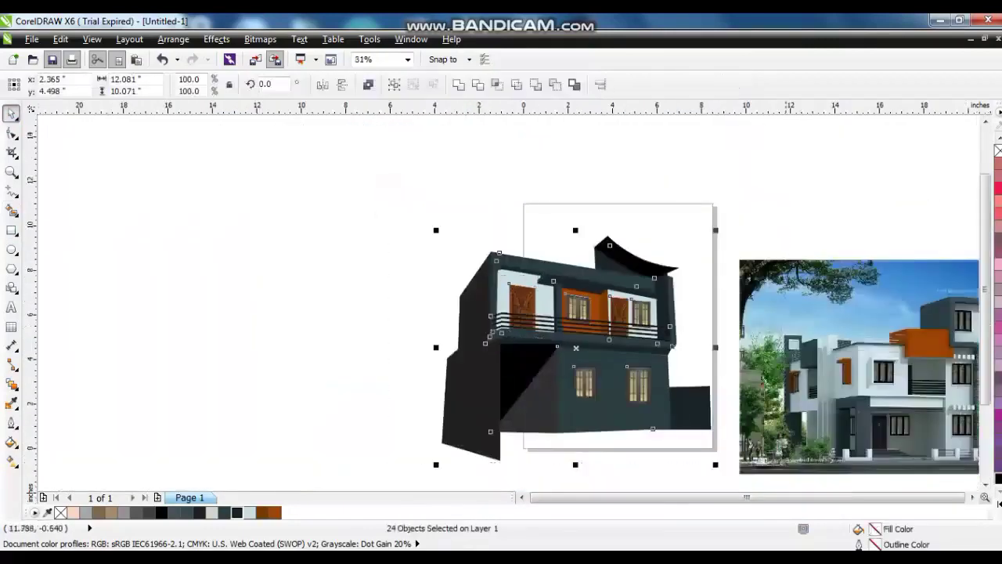
pyautogui.scroll(1, 646, 313)
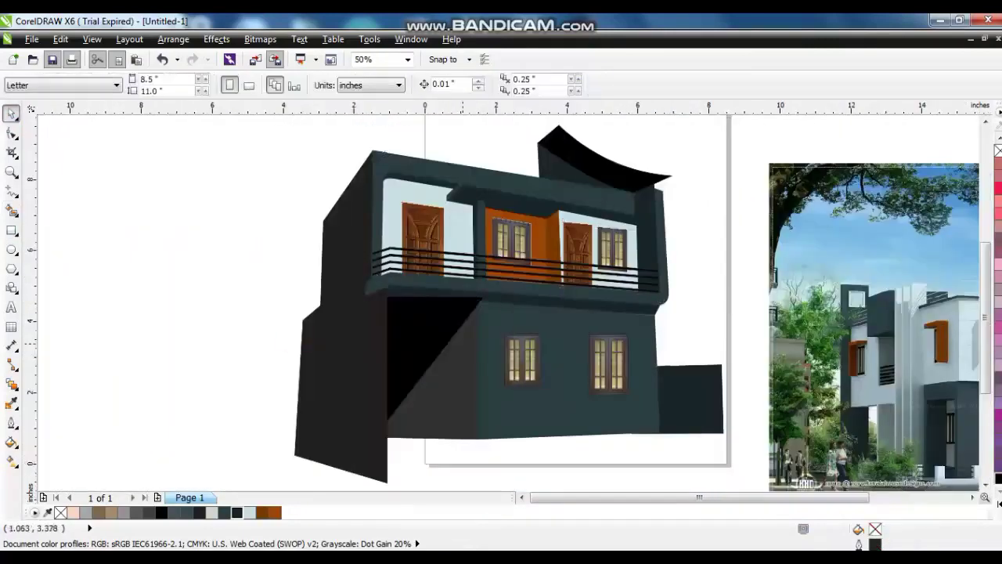
# Draw a background rectangle over the house, narrow it to about 12.18 by 10.04 in, and fill it with cyan
pyautogui.scroll(-1, 462, 342)
pyautogui.click(12, 229)
pyautogui.moveTo(327, 209)
pyautogui.mouseDown()
pyautogui.moveTo(595, 408)
pyautogui.moveTo(592, 387)
pyautogui.mouseUp()
pyautogui.press('space')
pyautogui.moveTo(326, 298); pyautogui.dragTo(376, 298)
pyautogui.click(997, 504)
pyautogui.click(958, 300)
# Give the background rectangle a vertical fountain fill fading from cyan at its top to white, and place it behind the house
pyautogui.press('g')
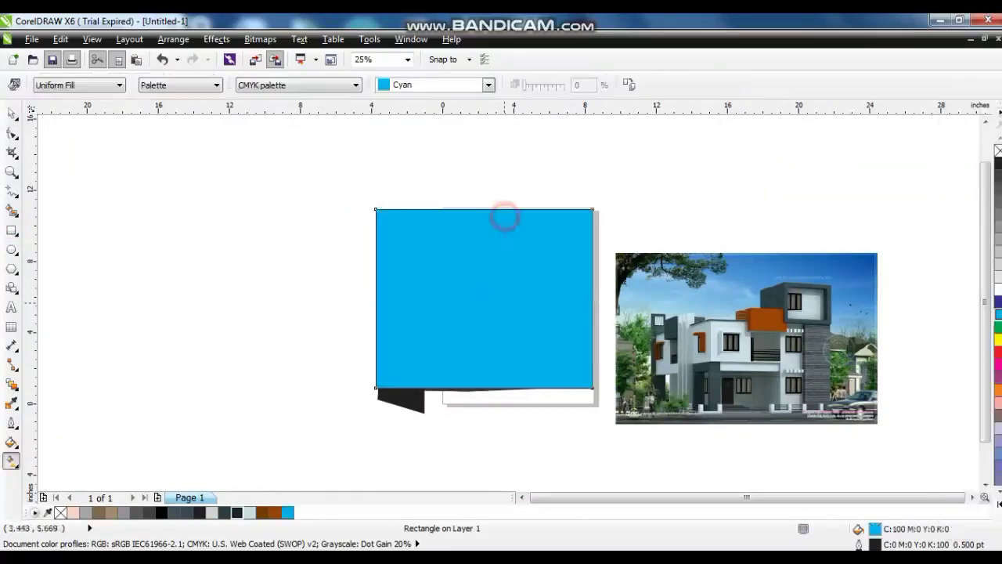
pyautogui.moveTo(504, 210); pyautogui.dragTo(501, 308)
pyautogui.moveTo(503, 207); pyautogui.dragTo(510, 140)
pyautogui.click(12, 114)
pyautogui.click(262, 253)
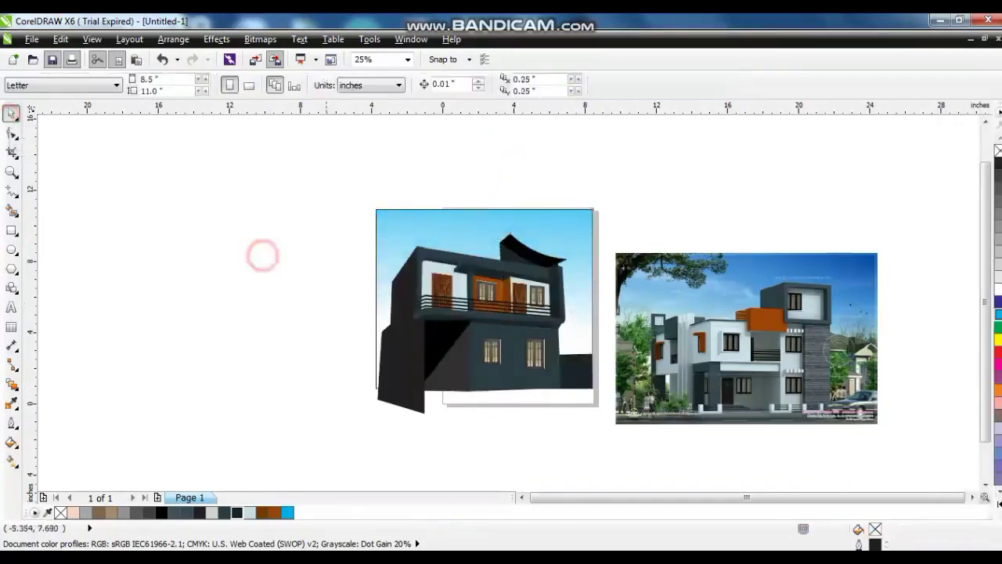
# Select all parts of the drawn house and PowerClip them inside the sky background rectangle
pyautogui.moveTo(317, 226); pyautogui.dragTo(601, 430)
pyautogui.rightClick(479, 300)
pyautogui.press('Escape')
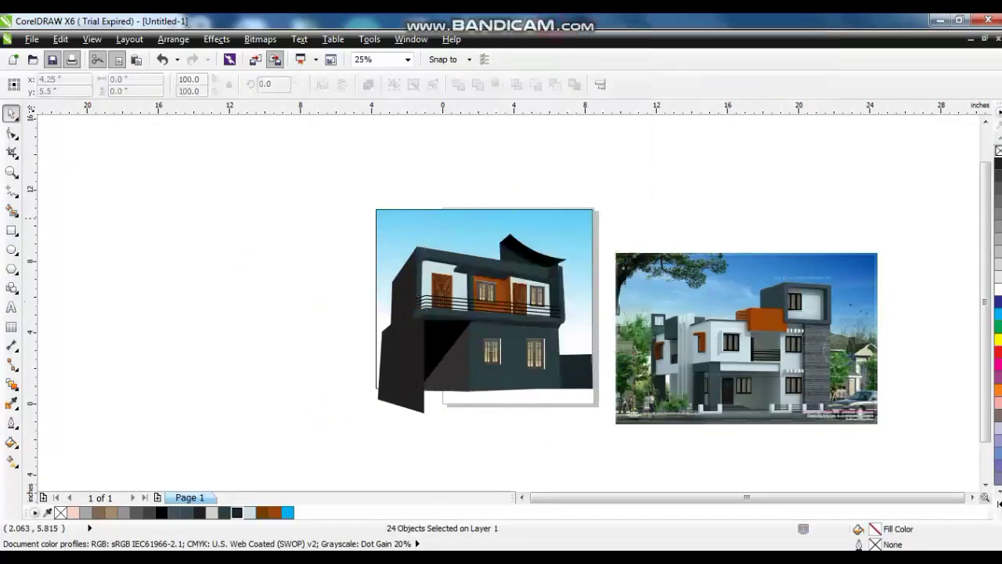
pyautogui.click(609, 185)
pyautogui.hotkey('shift', 'F2')
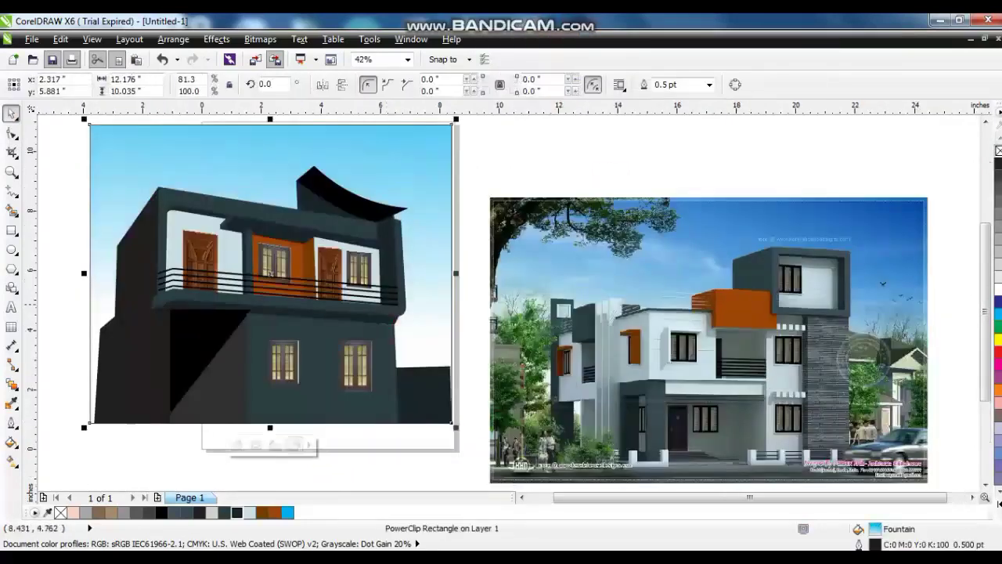
# Examine the clipped house picture enlarged in a full-screen preview
pyautogui.click(493, 166)
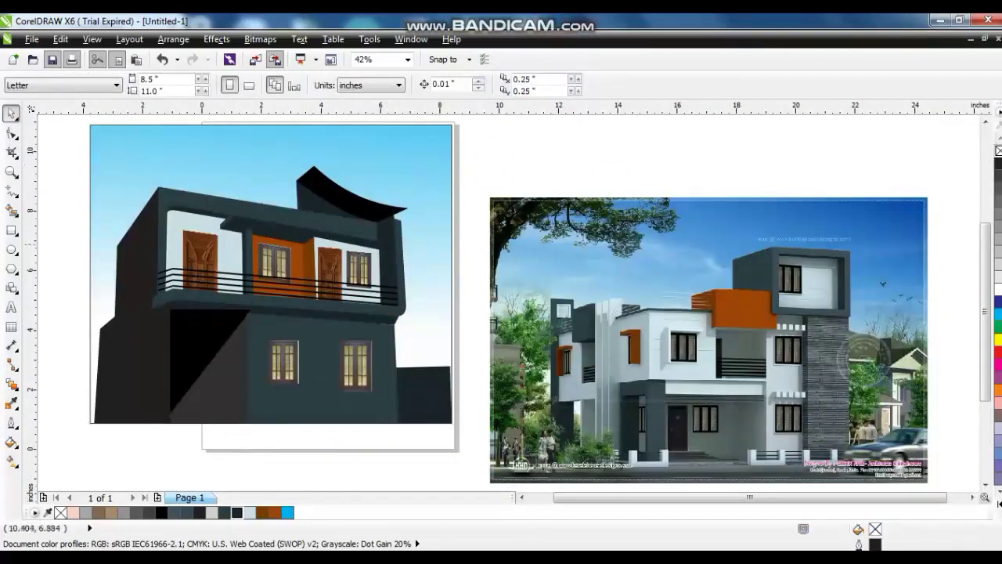
pyautogui.click(245, 183)
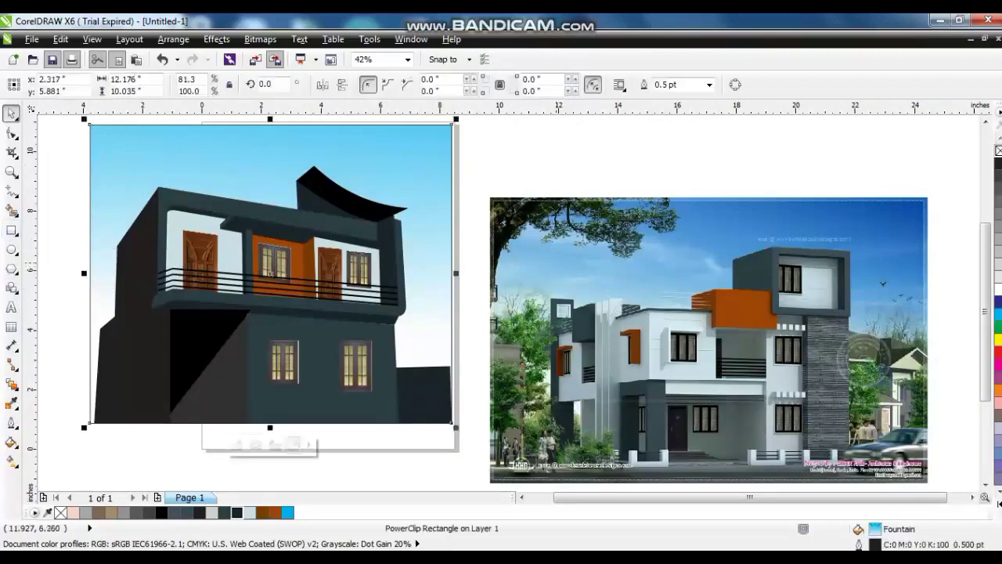
pyautogui.hotkey('shift', 'F2')
pyautogui.press('F9')
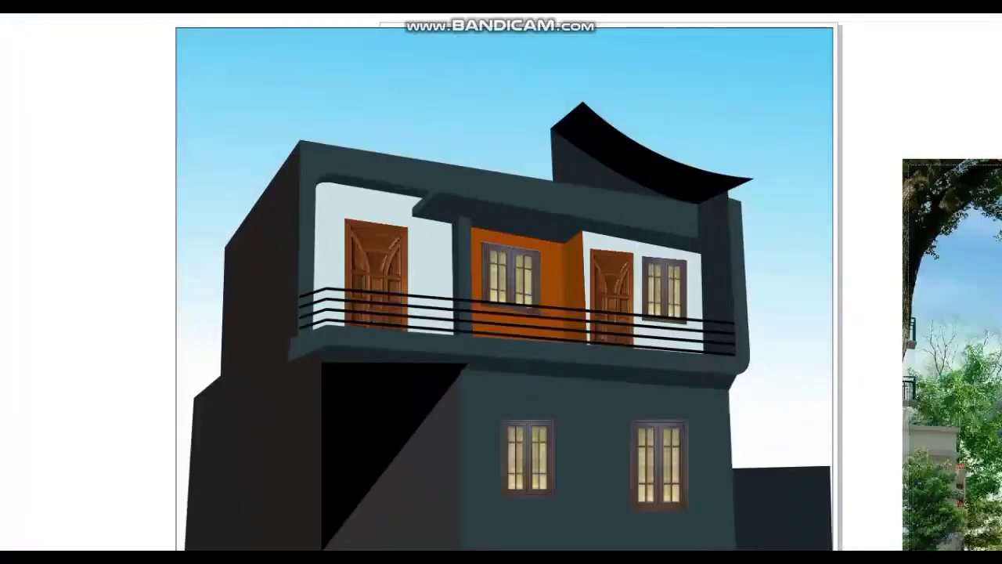